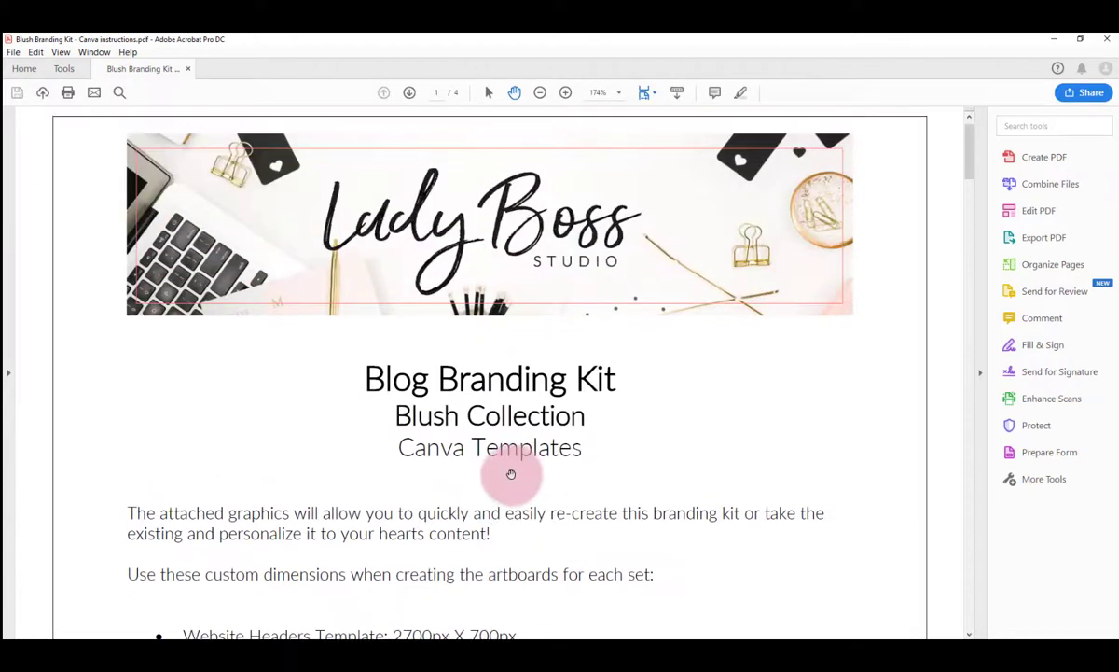
Switch from the instructions PDF to WinZip and unzip the Canva folder in Canva.zip
{"action": "left_click", "coordinate": [1054, 38]}
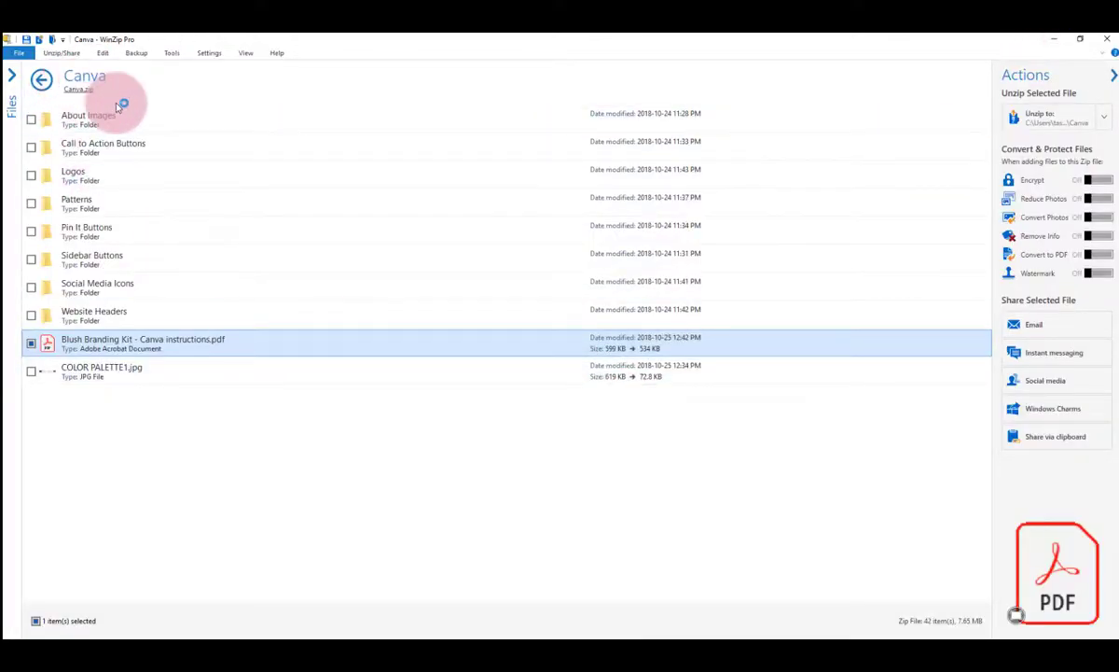
{"action": "left_click", "coordinate": [41, 80]}
{"action": "right_click", "coordinate": [98, 117]}
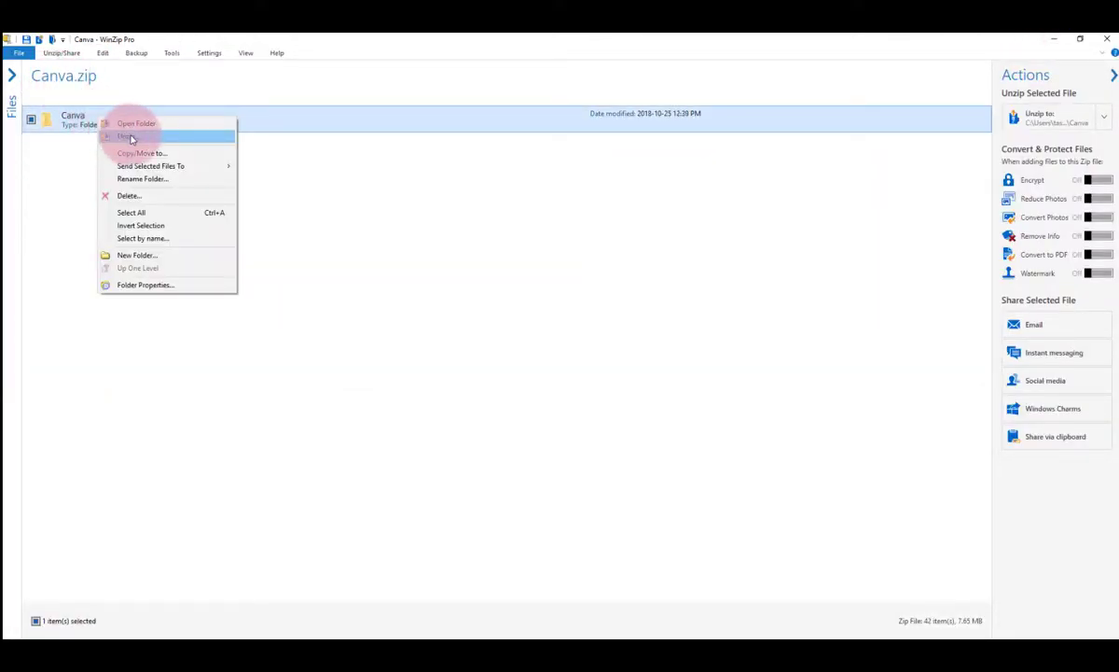
{"action": "left_click", "coordinate": [132, 137]}
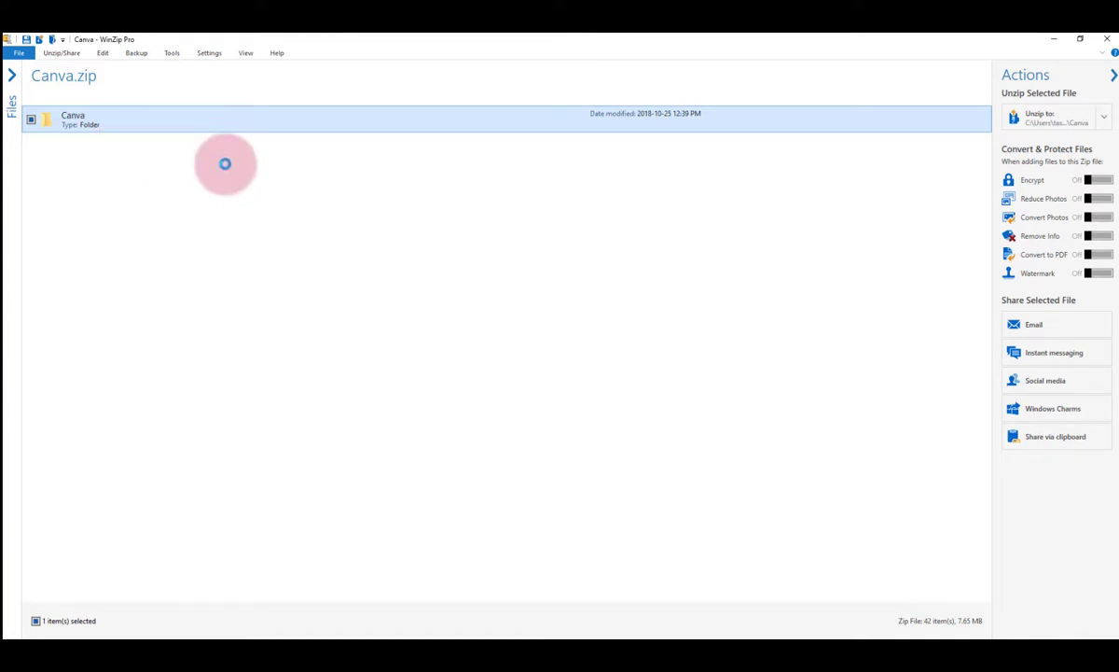
{"action": "left_click", "coordinate": [714, 500]}
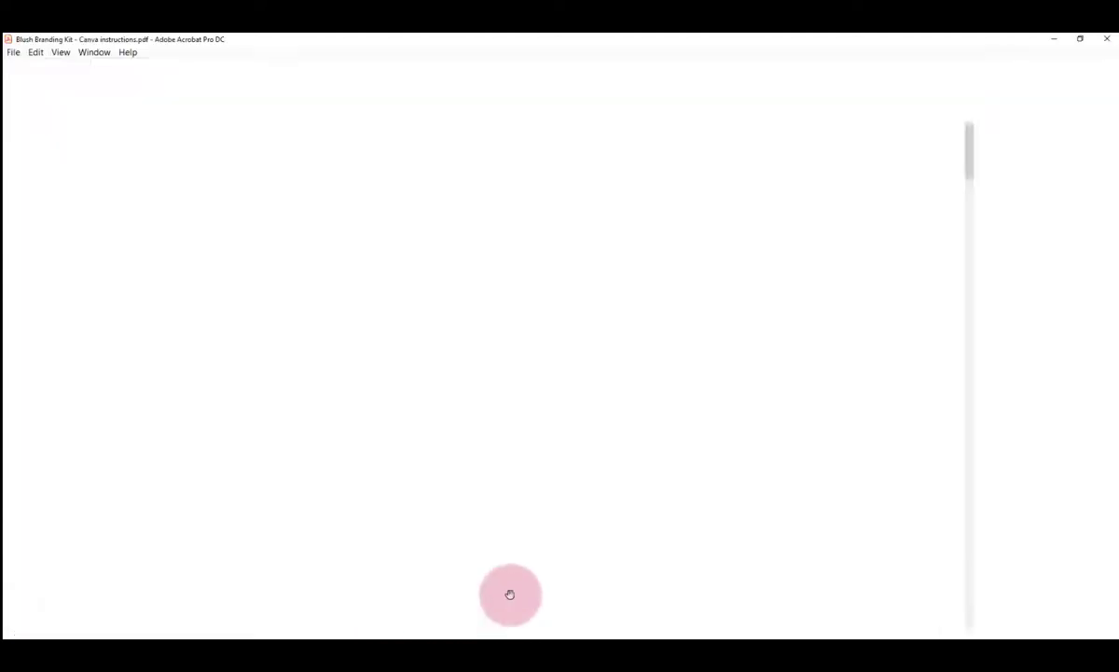
Review the custom artboard dimensions and colour palette codes in the Blush Branding Kit instructions PDF
{"action": "scroll", "coordinate": [430, 338], "scroll_direction": "down", "scroll_amount": 5}
{"action": "scroll", "coordinate": [471, 417], "scroll_direction": "down", "scroll_amount": 3}
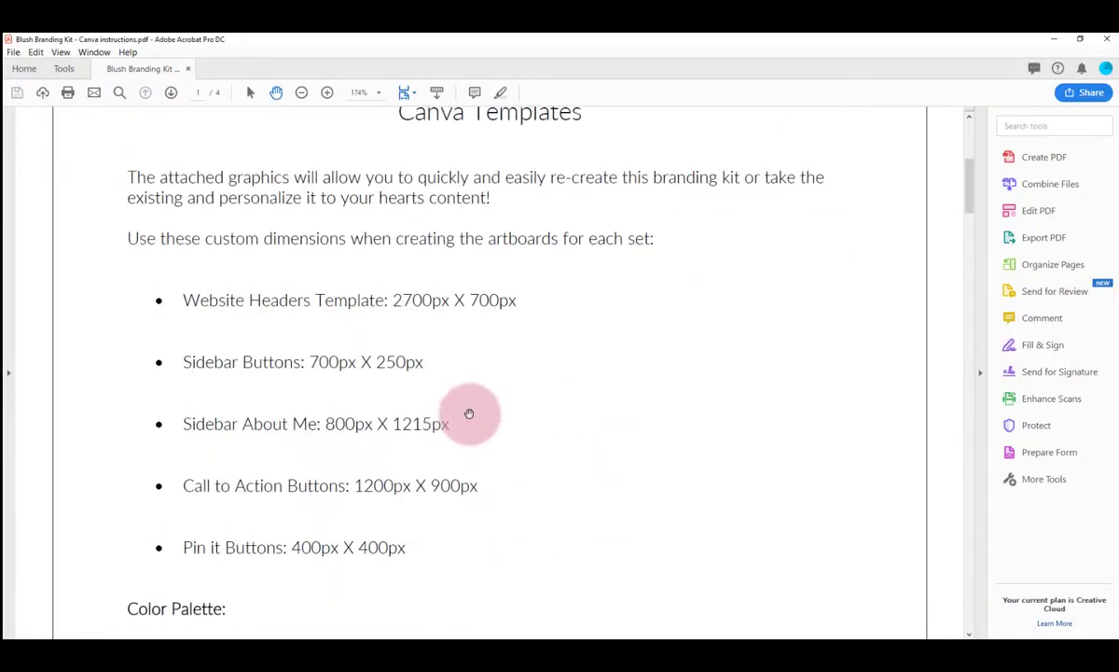
{"action": "scroll", "coordinate": [453, 522], "scroll_direction": "down", "scroll_amount": 4}
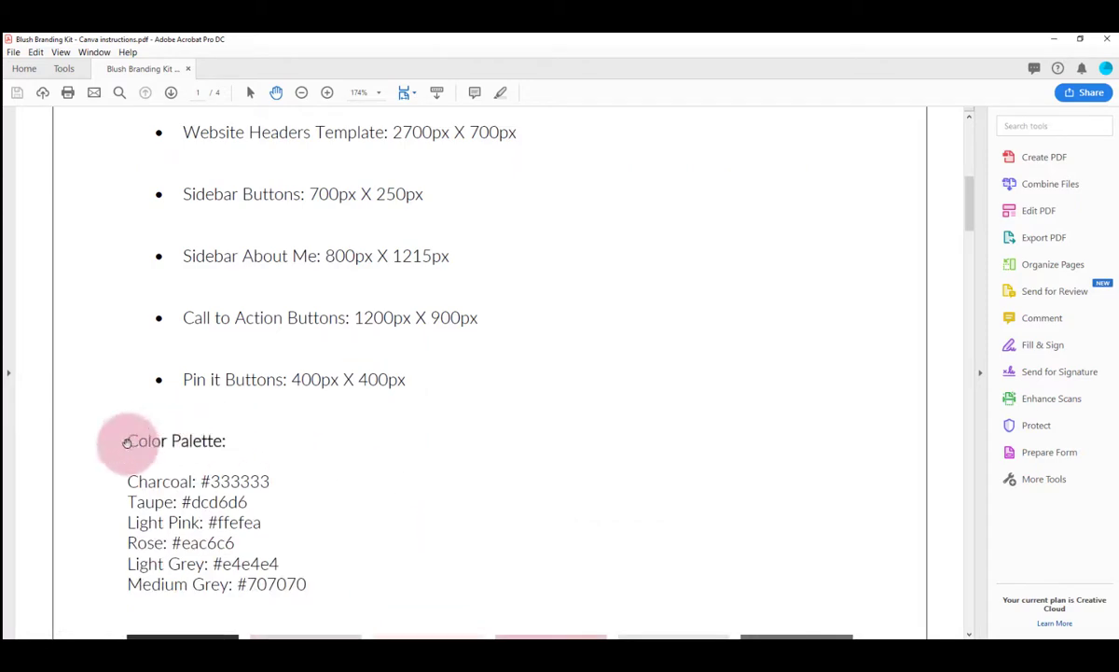
{"action": "scroll", "coordinate": [325, 549], "scroll_direction": "down", "scroll_amount": 3}
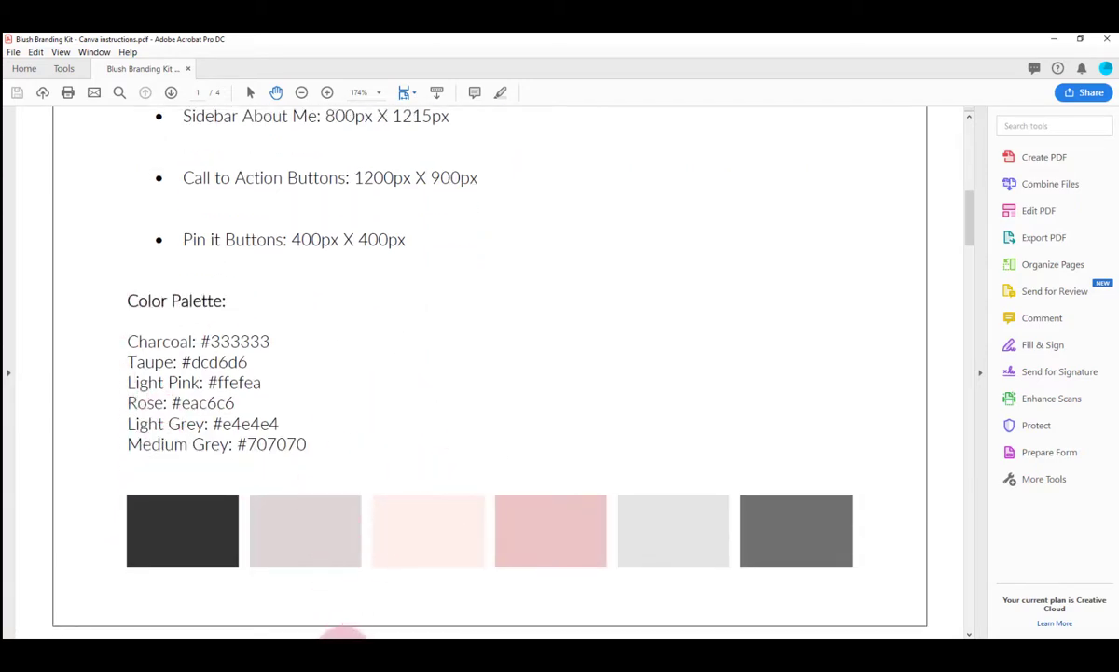
Switch to Canva and create a custom 2700 x 700 px design, checking the Website Headers Template dimensions in the instructions PDF
{"action": "left_click", "coordinate": [337, 637]}
{"action": "left_click", "coordinate": [215, 44]}
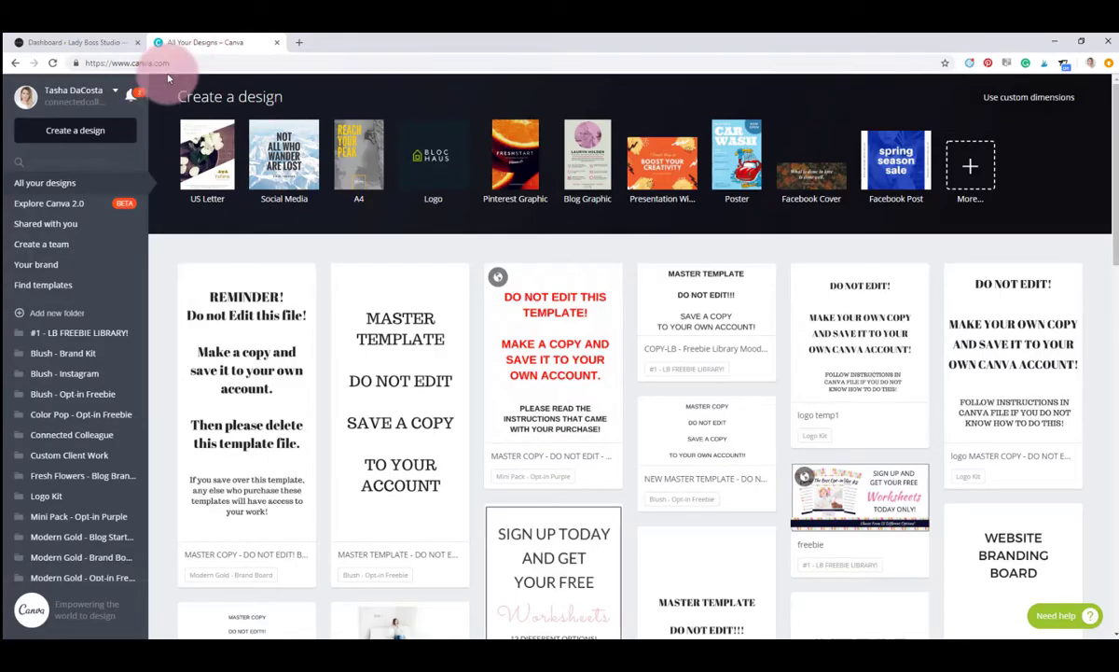
{"action": "left_click", "coordinate": [78, 138]}
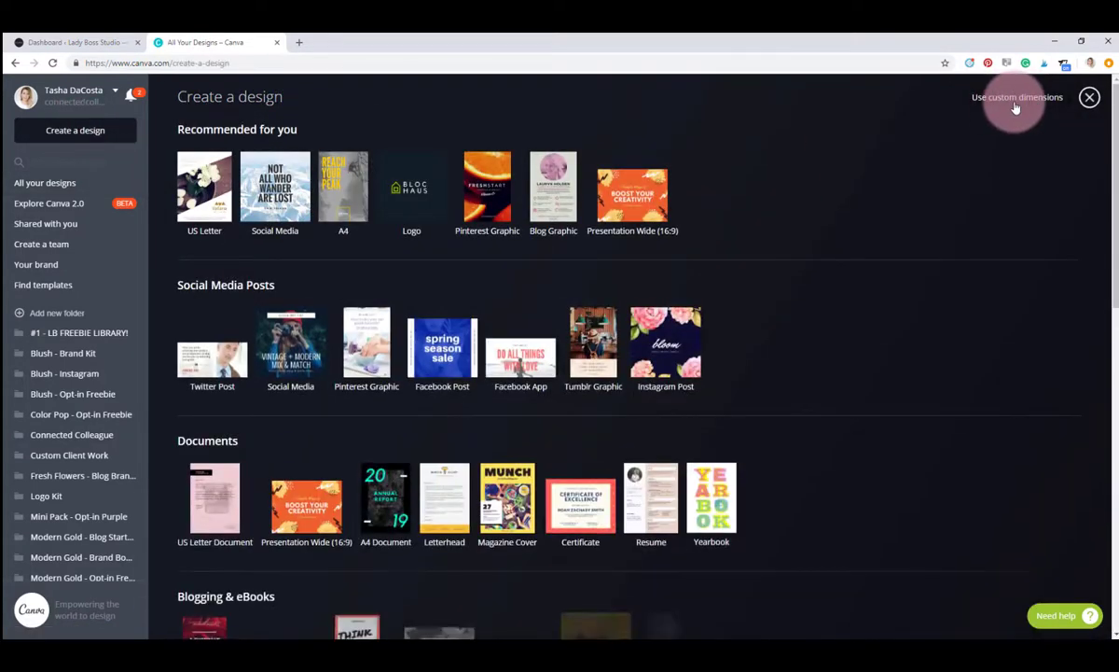
{"action": "left_click", "coordinate": [1015, 103]}
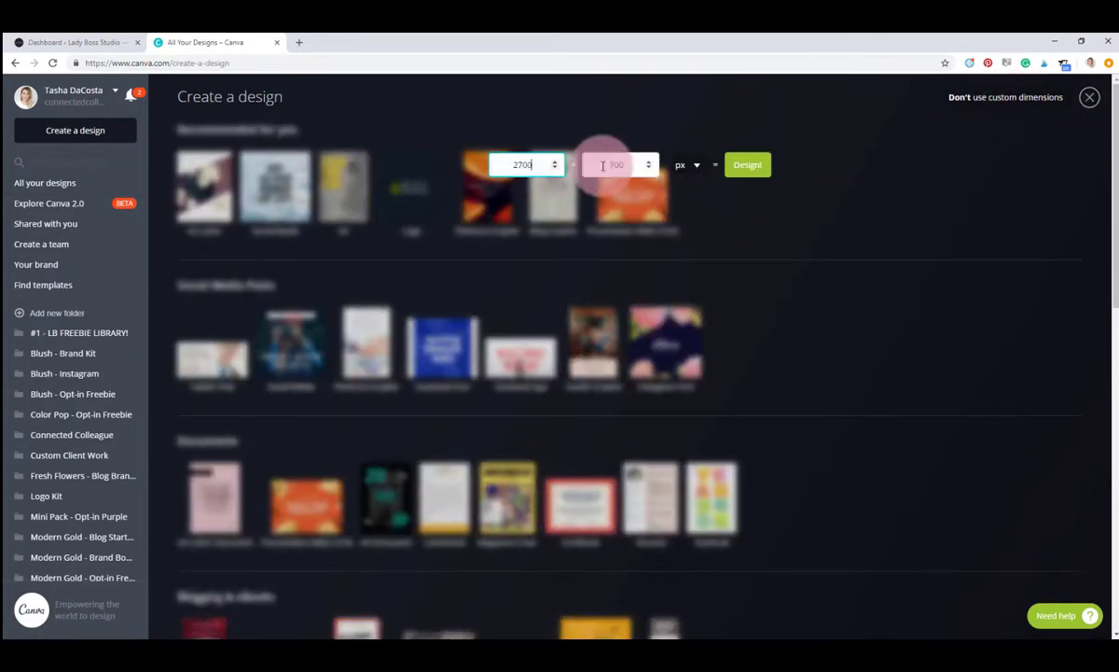
{"action": "left_click", "coordinate": [519, 619]}
{"action": "scroll", "coordinate": [352, 457], "scroll_direction": "up", "scroll_amount": 5}
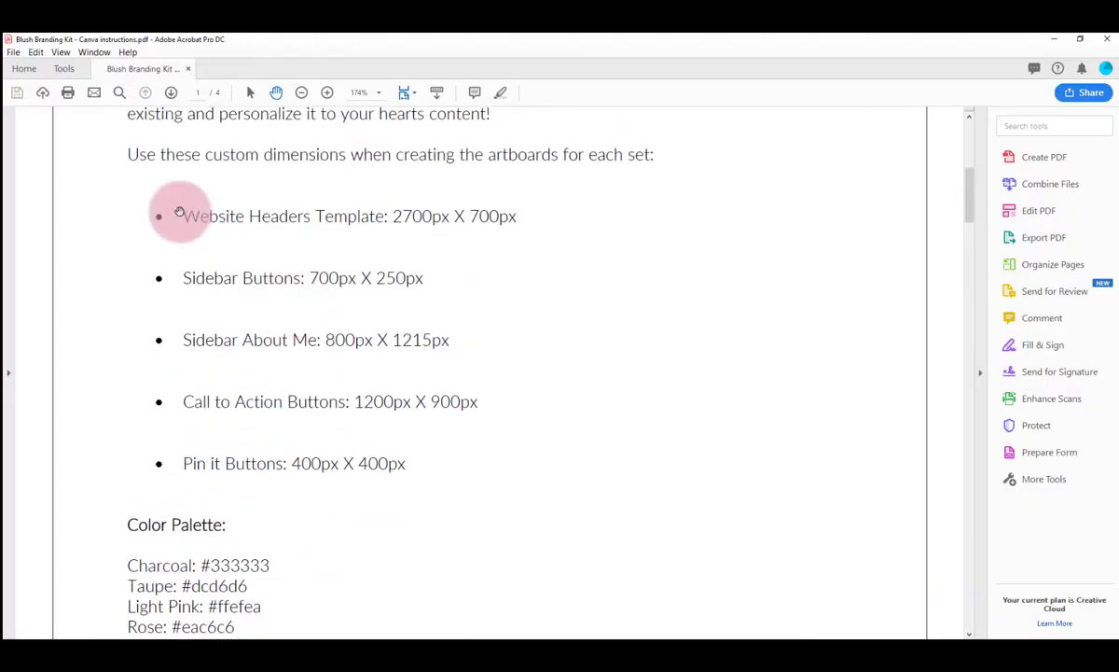
{"action": "left_click_drag", "start_coordinate": [179, 212], "coordinate": [548, 213]}
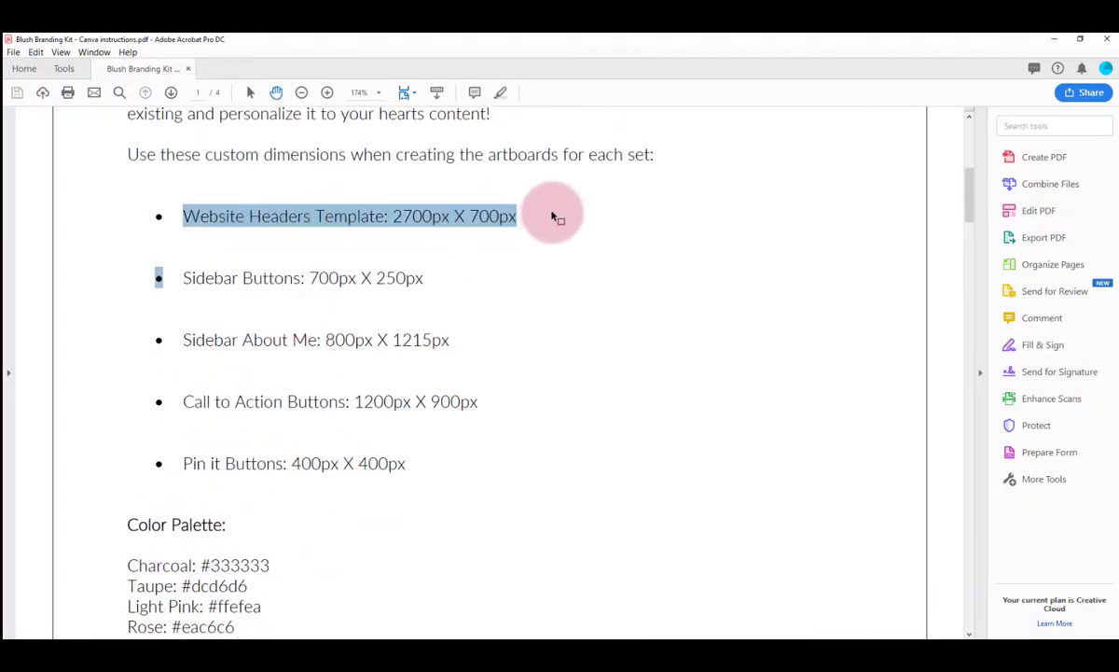
{"action": "left_click", "coordinate": [1055, 38]}
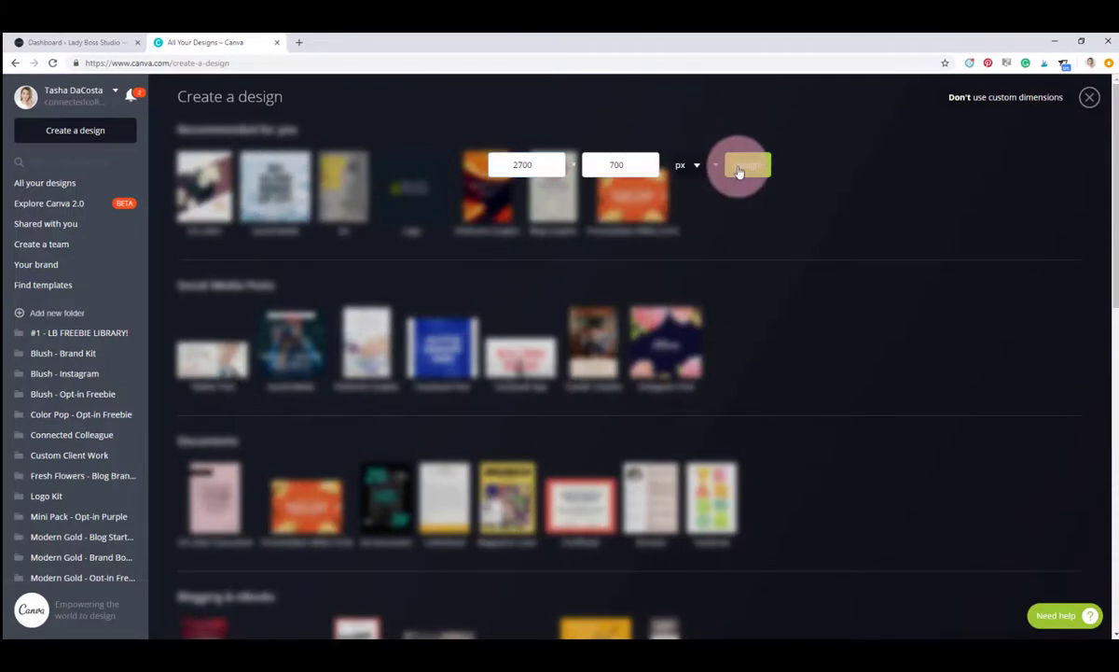
{"action": "left_click", "coordinate": [738, 170]}
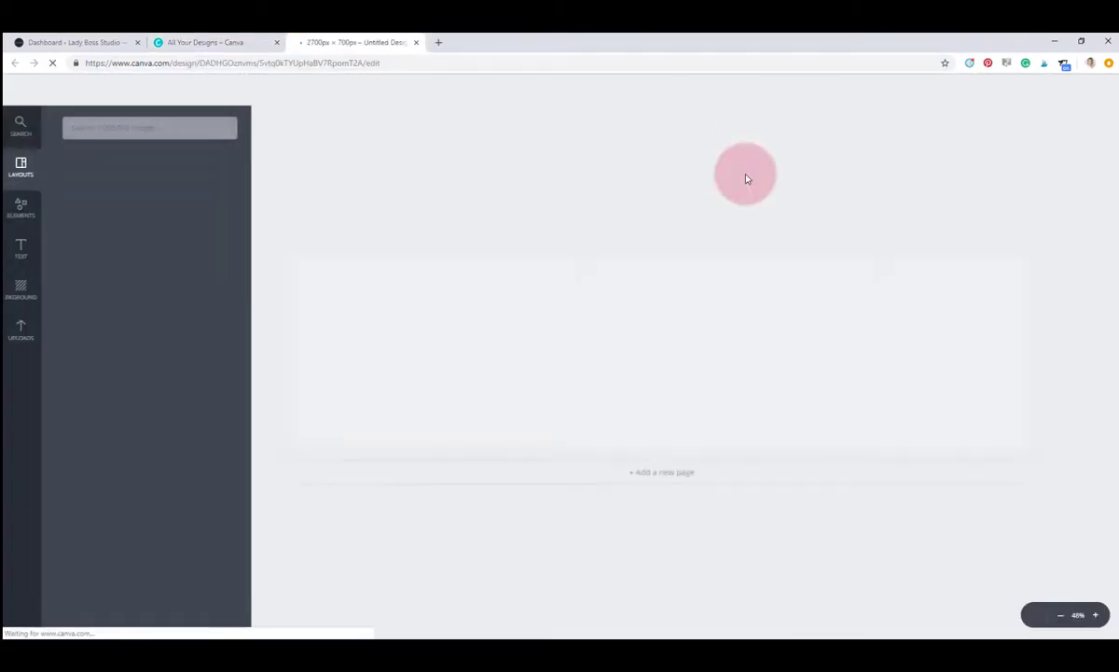
Upload Web Header 2.jpg from the Website Headers folder inside Dropbox > Sample > Canva
{"action": "left_click", "coordinate": [20, 342]}
{"action": "left_click", "coordinate": [160, 267]}
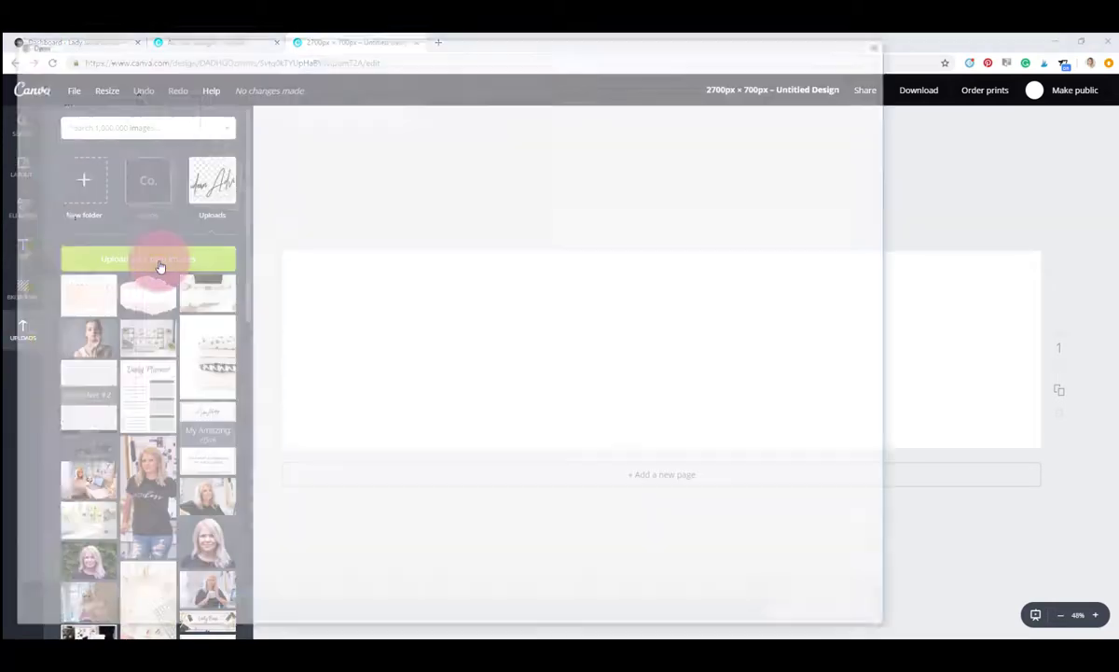
{"action": "left_click", "coordinate": [52, 549]}
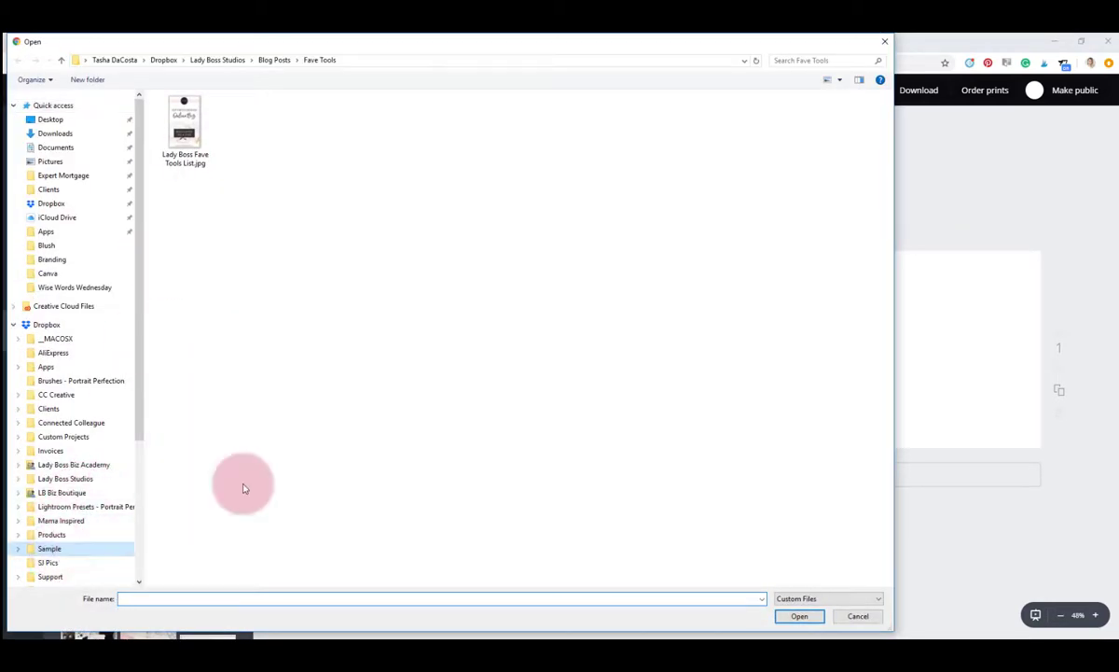
{"action": "double_click", "coordinate": [186, 130]}
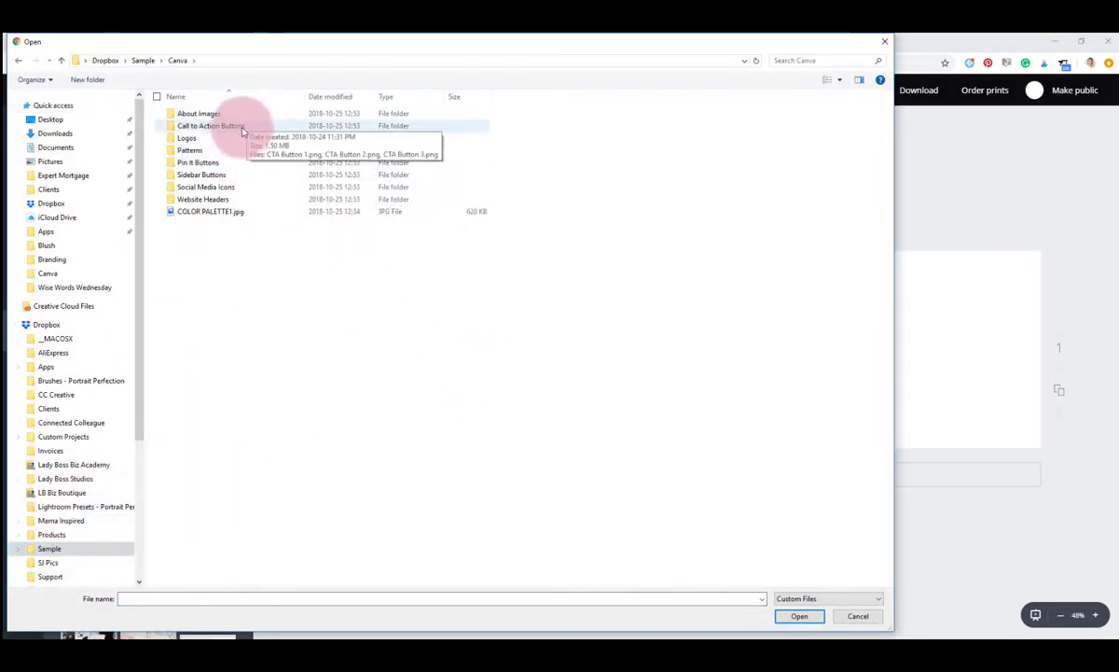
{"action": "double_click", "coordinate": [198, 206]}
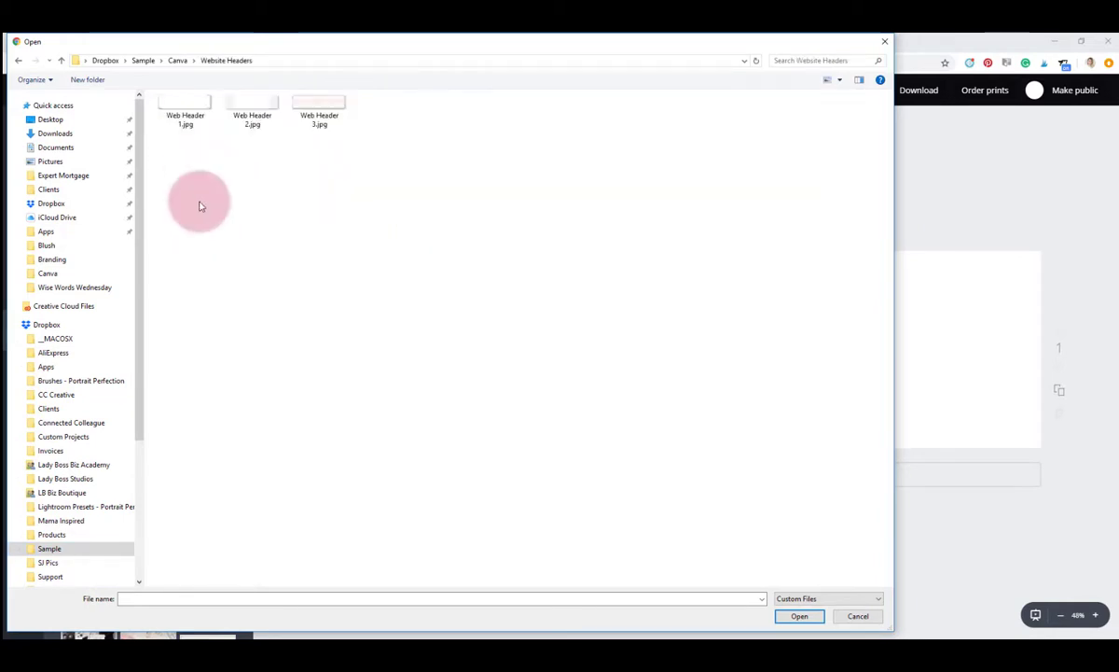
{"action": "left_click", "coordinate": [254, 112]}
{"action": "left_click", "coordinate": [797, 615]}
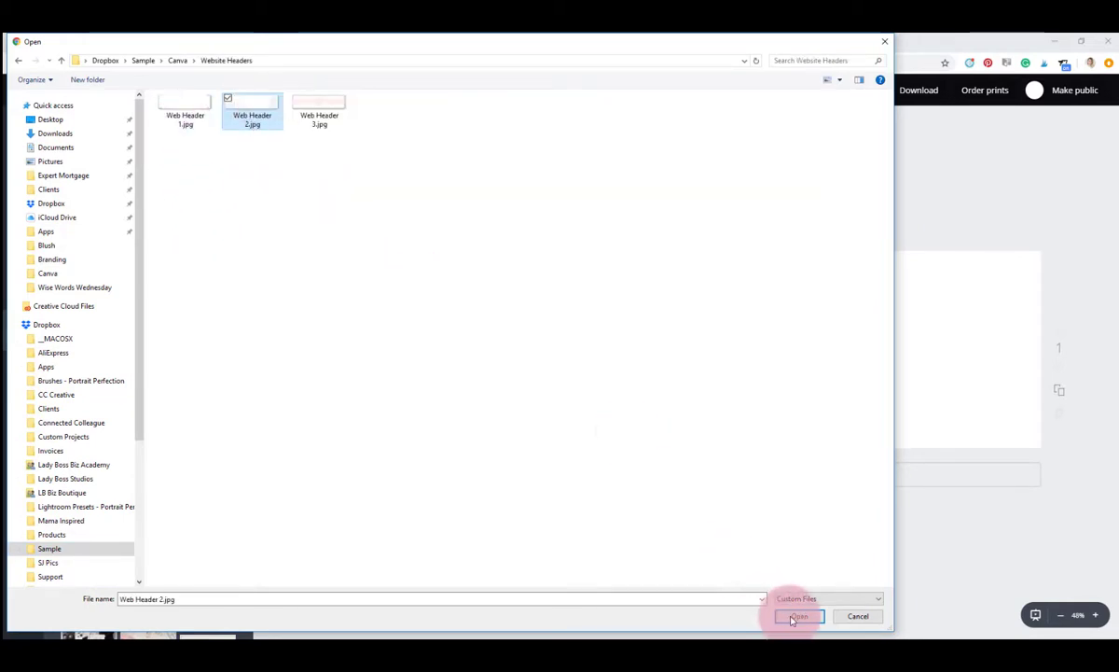
Place the uploaded striped header image on the page and enlarge it to fill the whole canvas
{"action": "left_click", "coordinate": [100, 282]}
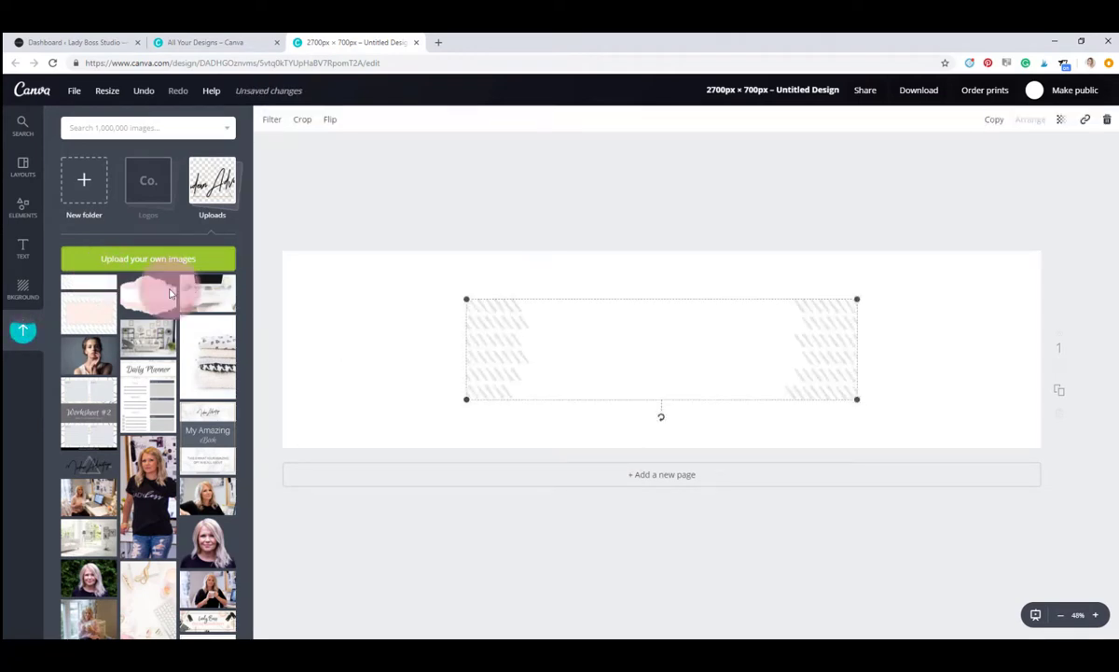
{"action": "left_click_drag", "start_coordinate": [465, 298], "coordinate": [280, 272]}
{"action": "left_click_drag", "start_coordinate": [858, 401], "coordinate": [1041, 447]}
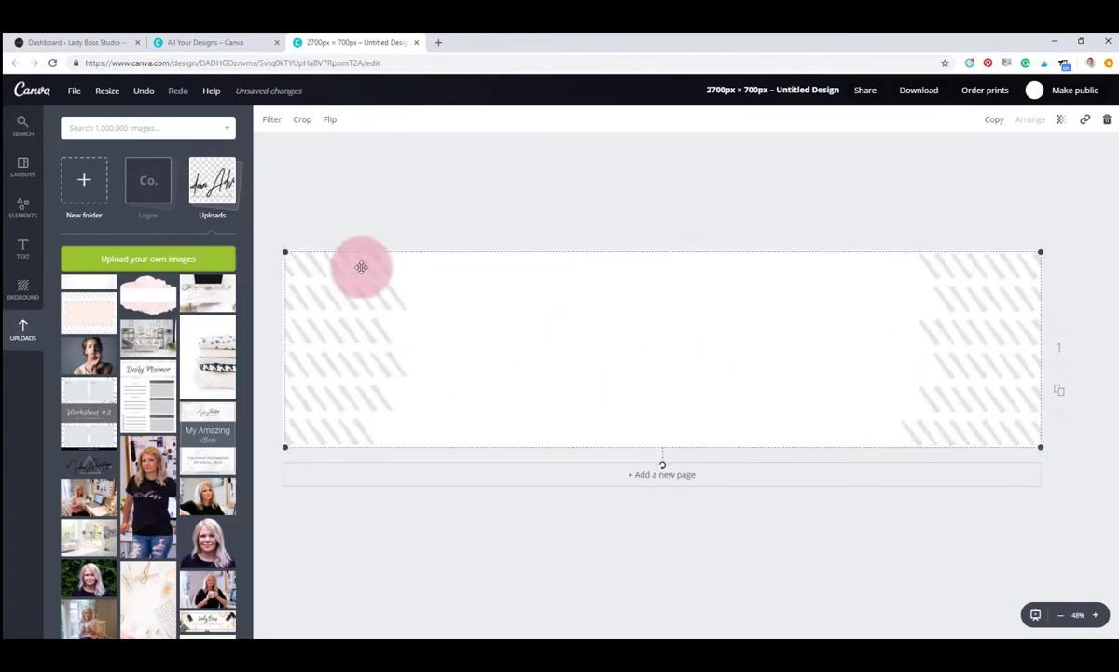
{"action": "left_click", "coordinate": [512, 195]}
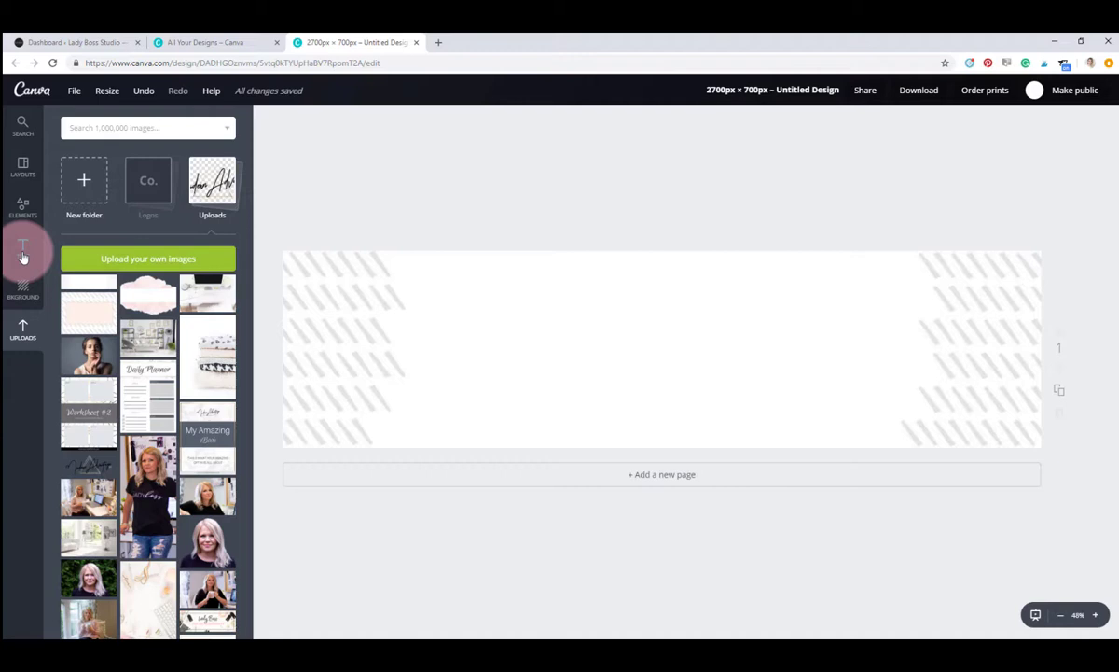
Add a subheading text box to the header and replace its text with "Blush"
{"action": "left_click", "coordinate": [24, 257]}
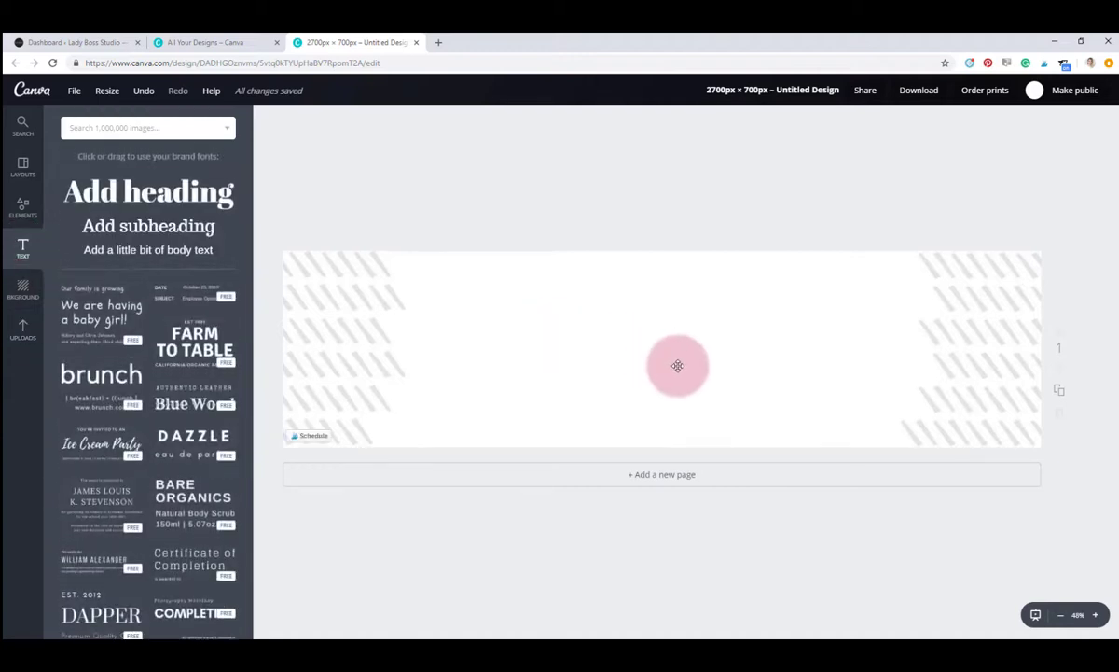
{"action": "left_click", "coordinate": [157, 229]}
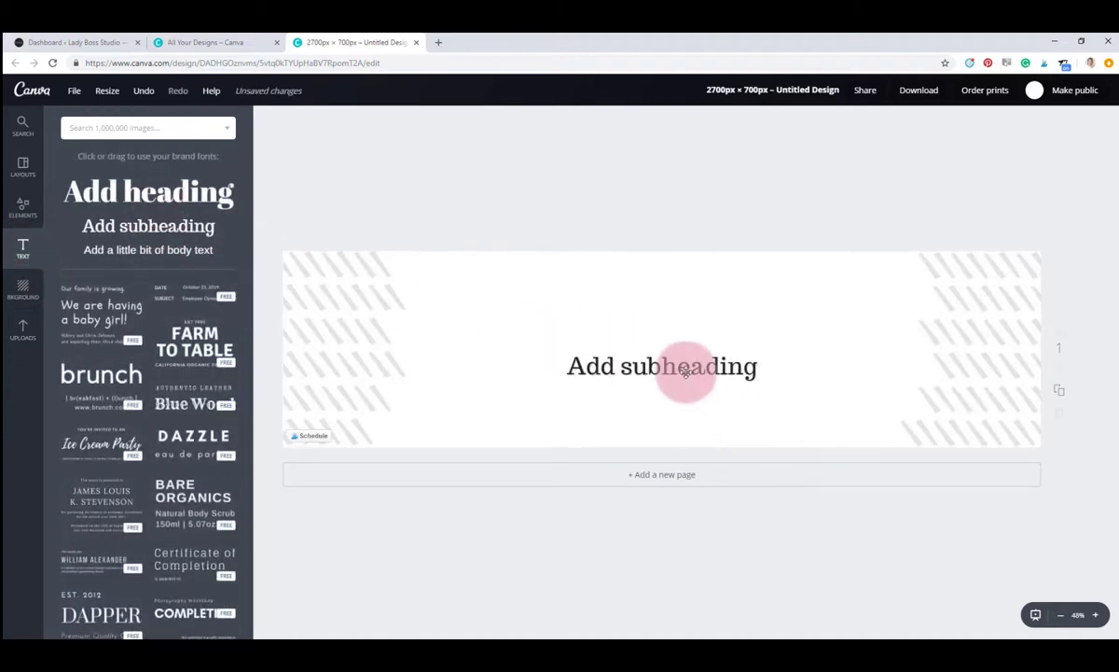
{"action": "type", "text": "Blush"}
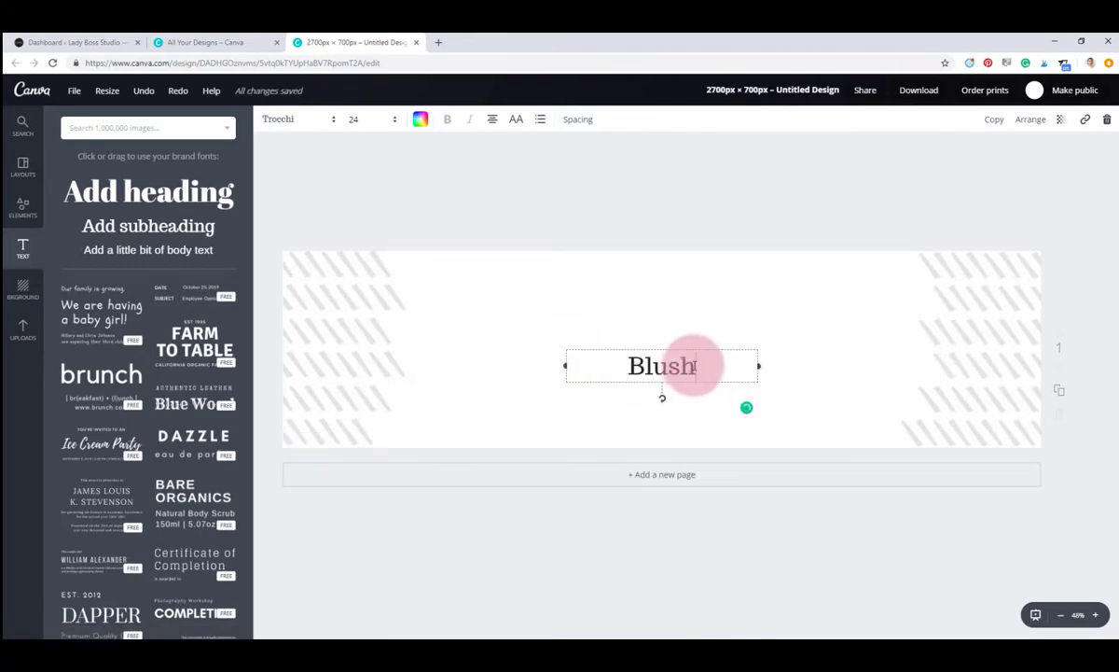
Format the "Blush" text in the Brilliant Signature font at size 72 and move it up to the middle of the header
{"action": "left_click_drag", "start_coordinate": [687, 364], "coordinate": [600, 347]}
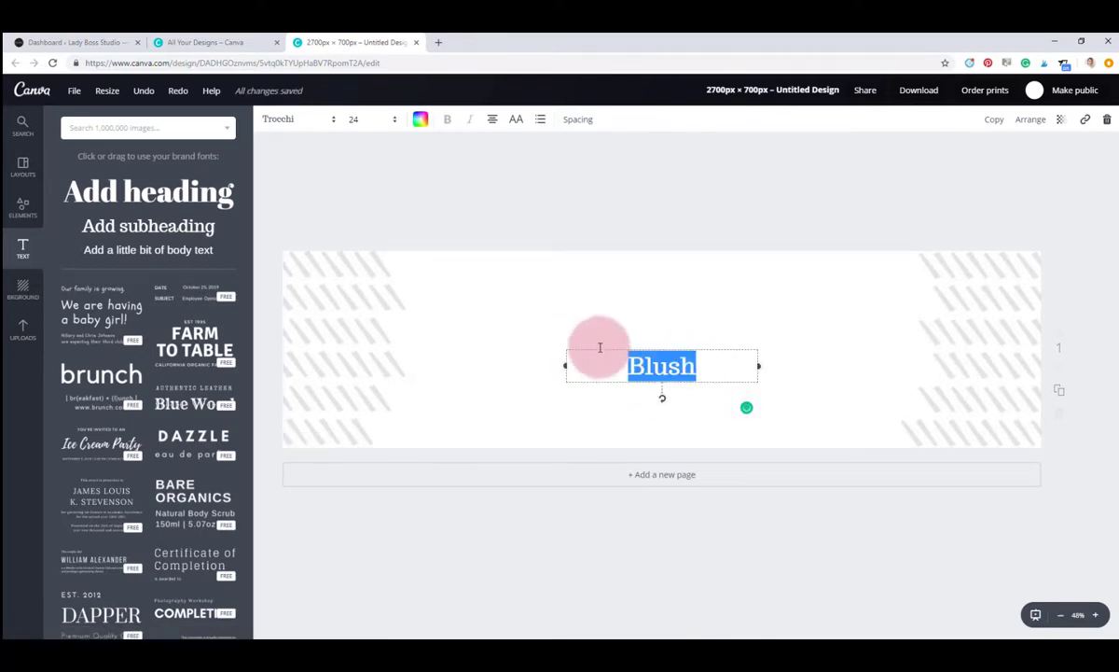
{"action": "left_click", "coordinate": [320, 121]}
{"action": "left_click", "coordinate": [329, 328]}
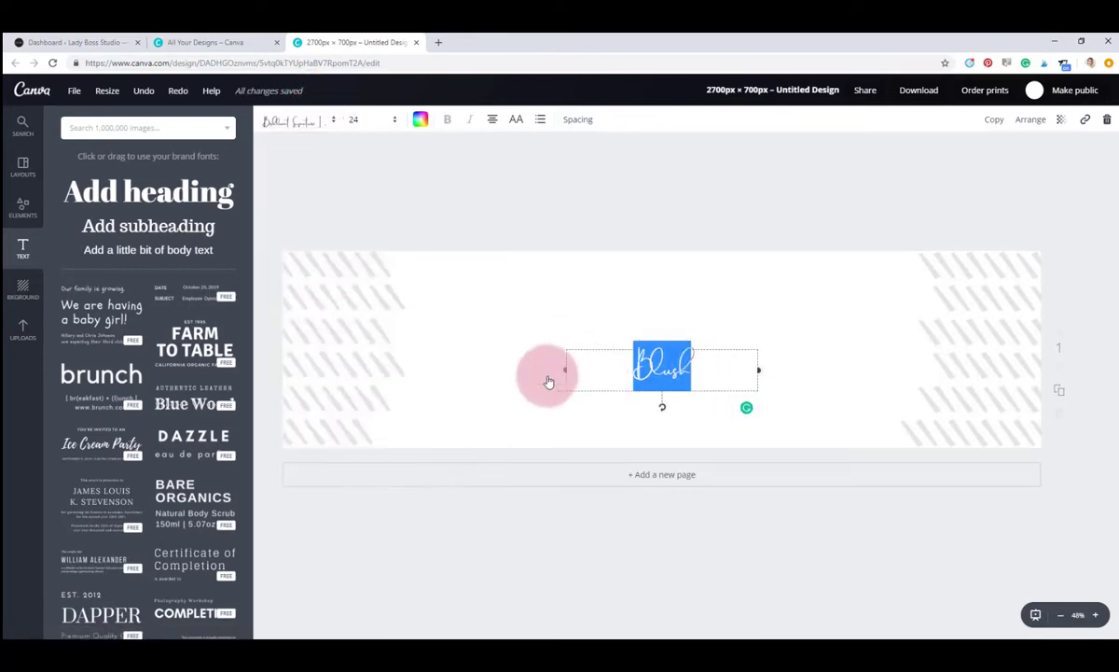
{"action": "left_click", "coordinate": [369, 119]}
{"action": "left_click", "coordinate": [368, 427]}
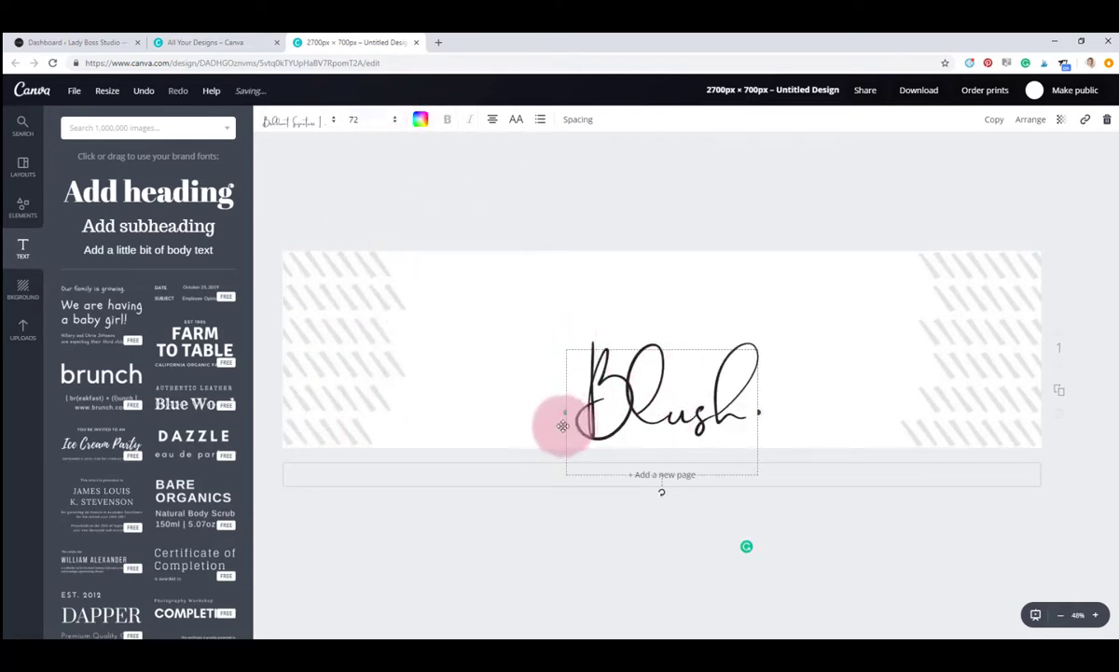
{"action": "left_click_drag", "start_coordinate": [562, 427], "coordinate": [569, 373]}
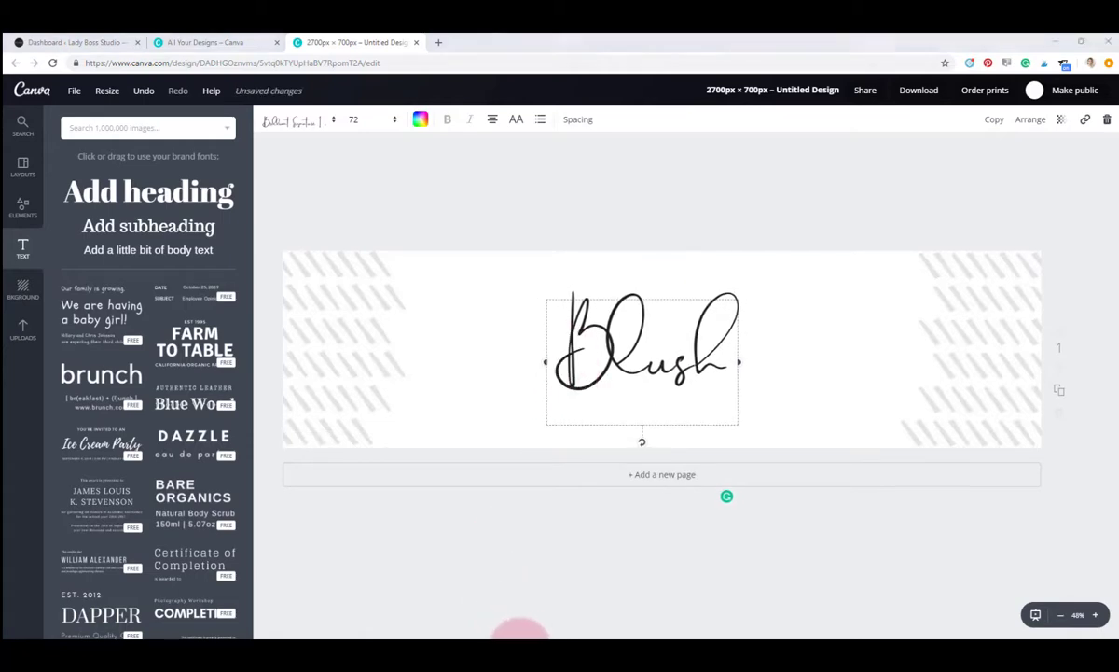
Recolour the "Blush" text with the Light Pink code #ffefea copied from the instructions PDF, and fine-tune its position in the header
{"action": "left_click", "coordinate": [519, 648]}
{"action": "scroll", "coordinate": [375, 400], "scroll_direction": "down", "scroll_amount": 3}
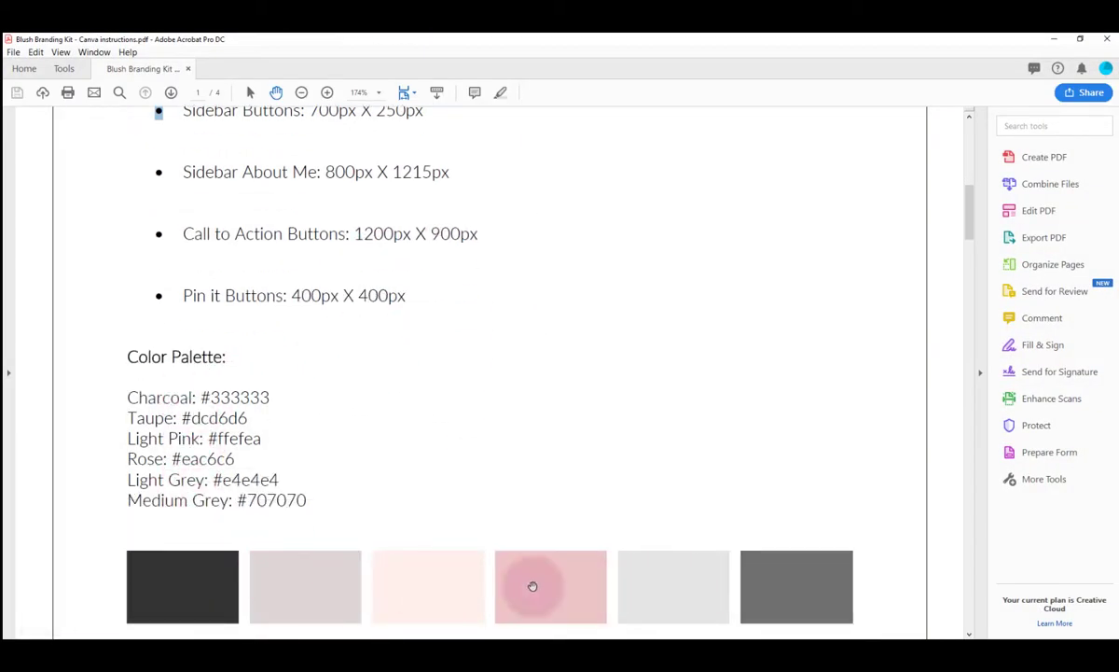
{"action": "right_click", "coordinate": [252, 442]}
{"action": "left_click", "coordinate": [287, 451]}
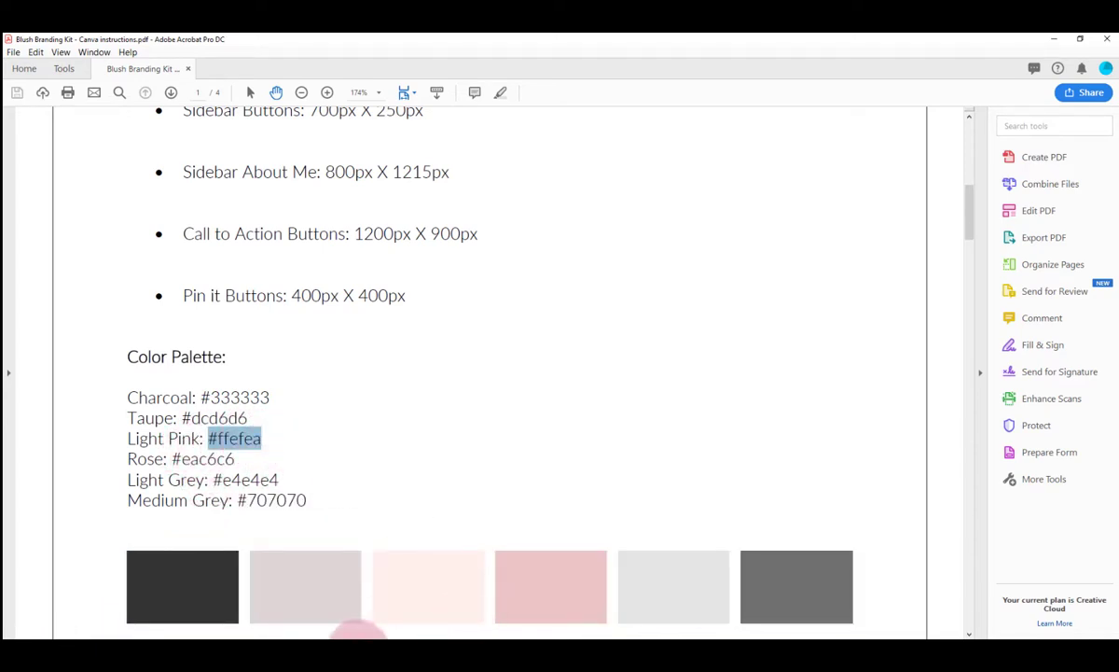
{"action": "left_click", "coordinate": [352, 645]}
{"action": "left_click", "coordinate": [420, 119]}
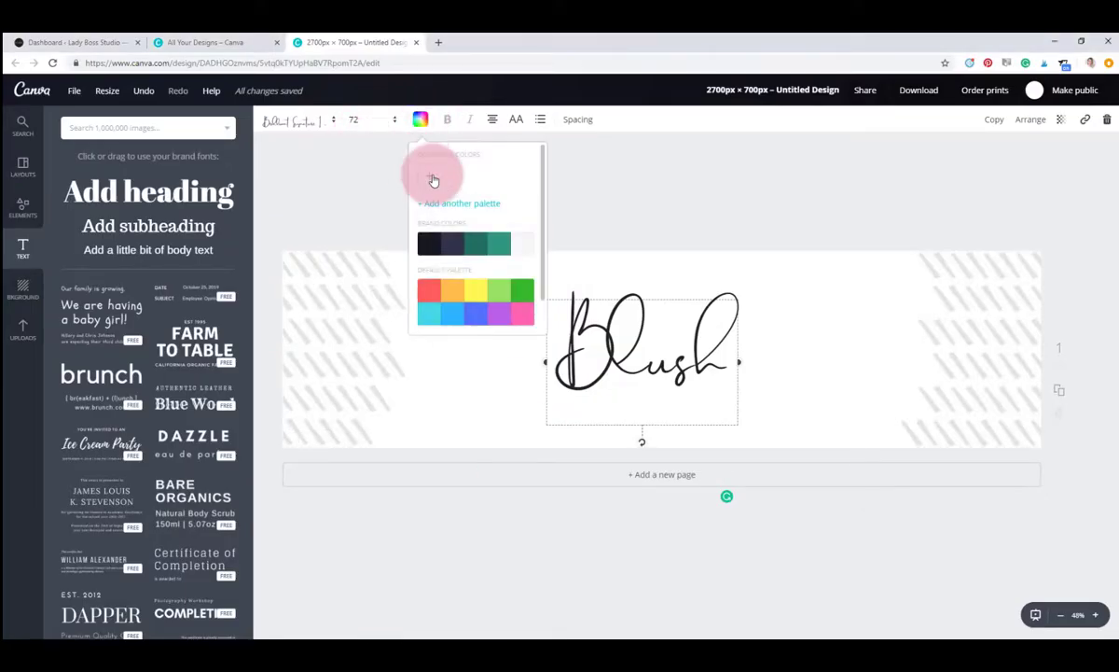
{"action": "left_click", "coordinate": [430, 178]}
{"action": "type", "text": "ffefea"}
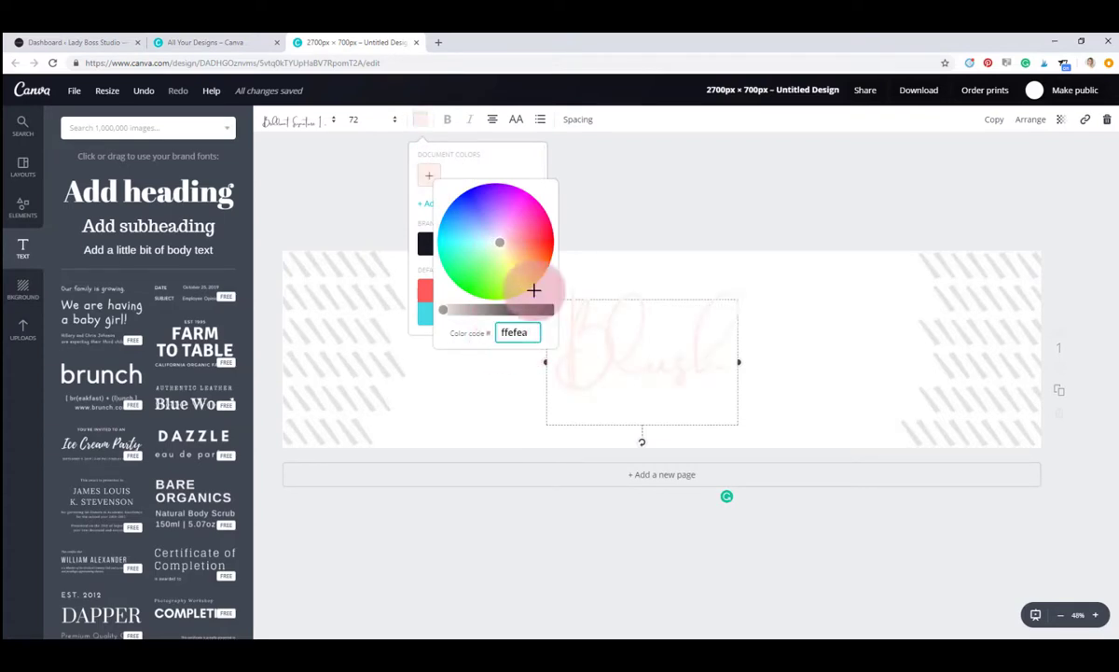
{"action": "left_click", "coordinate": [627, 250]}
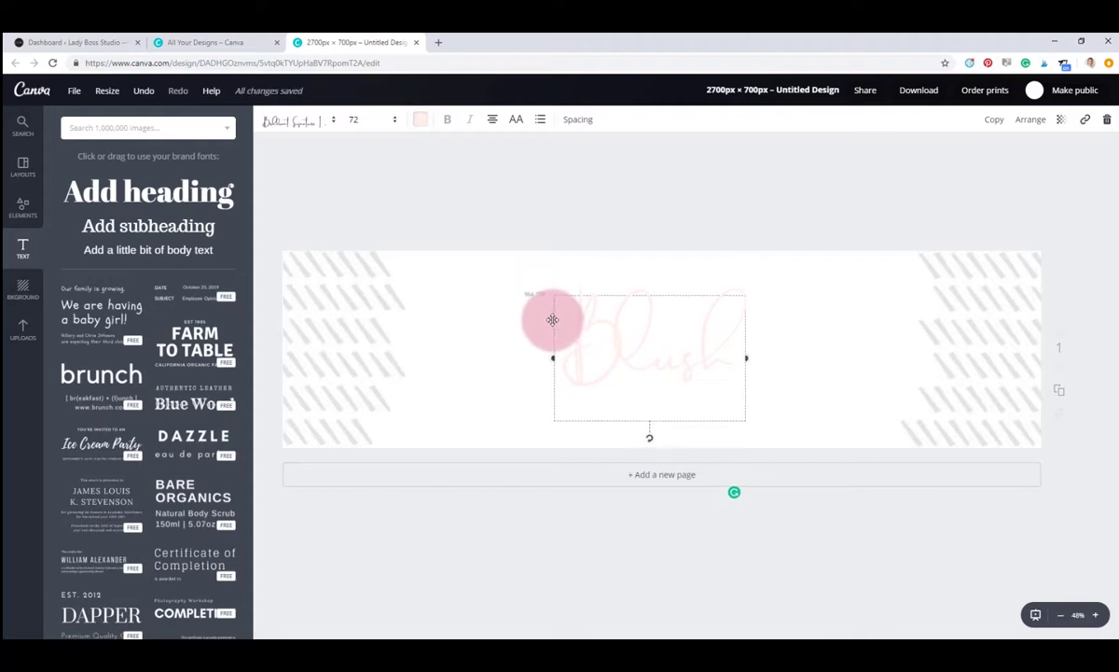
{"action": "left_click_drag", "start_coordinate": [552, 320], "coordinate": [545, 319]}
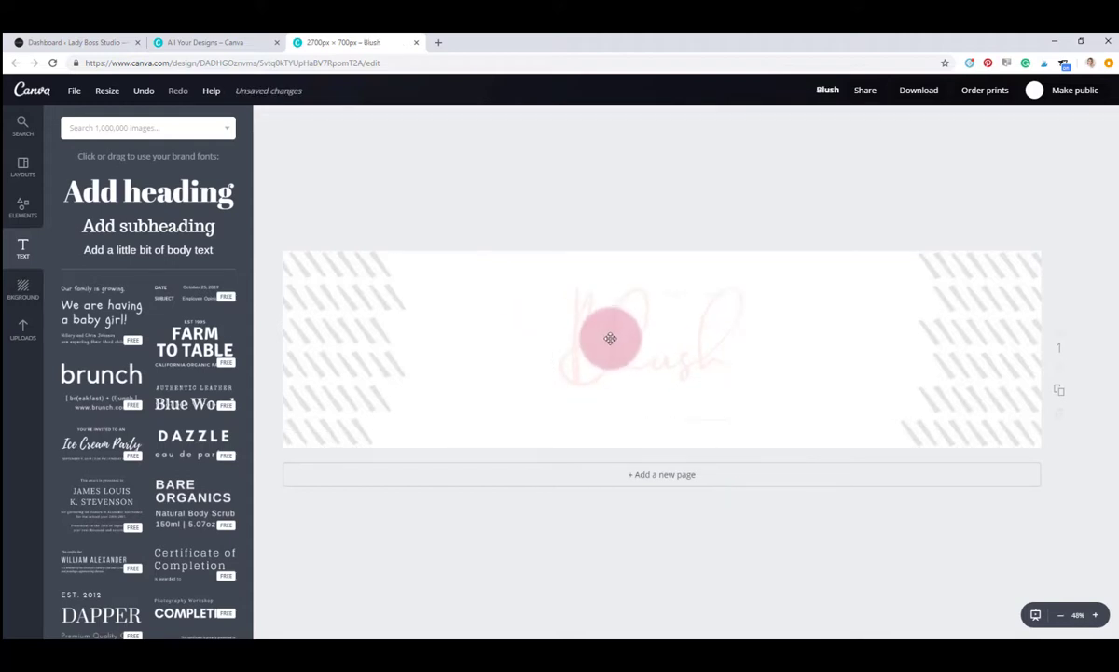
Add a body text box reading "branding kit" and position it just below the "Blush" text in the header
{"action": "double_click", "coordinate": [628, 345]}
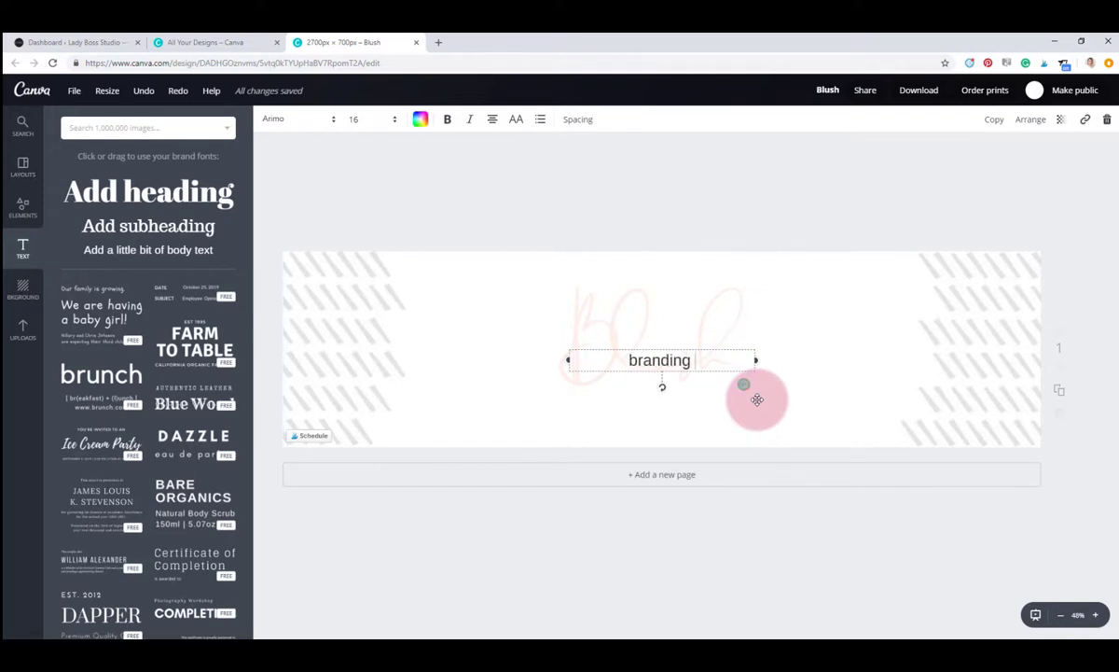
{"action": "left_click_drag", "start_coordinate": [700, 347], "coordinate": [731, 370]}
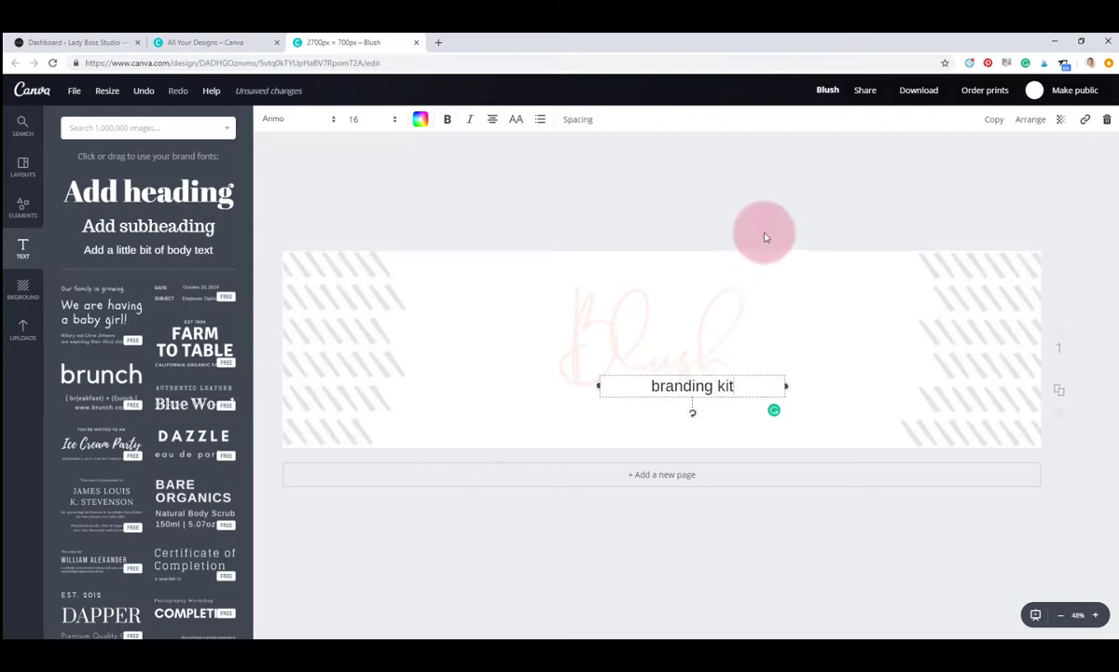
{"action": "left_click", "coordinate": [715, 216]}
Change the font of the "branding kit" text to Lato Hairline
{"action": "left_click", "coordinate": [706, 386]}
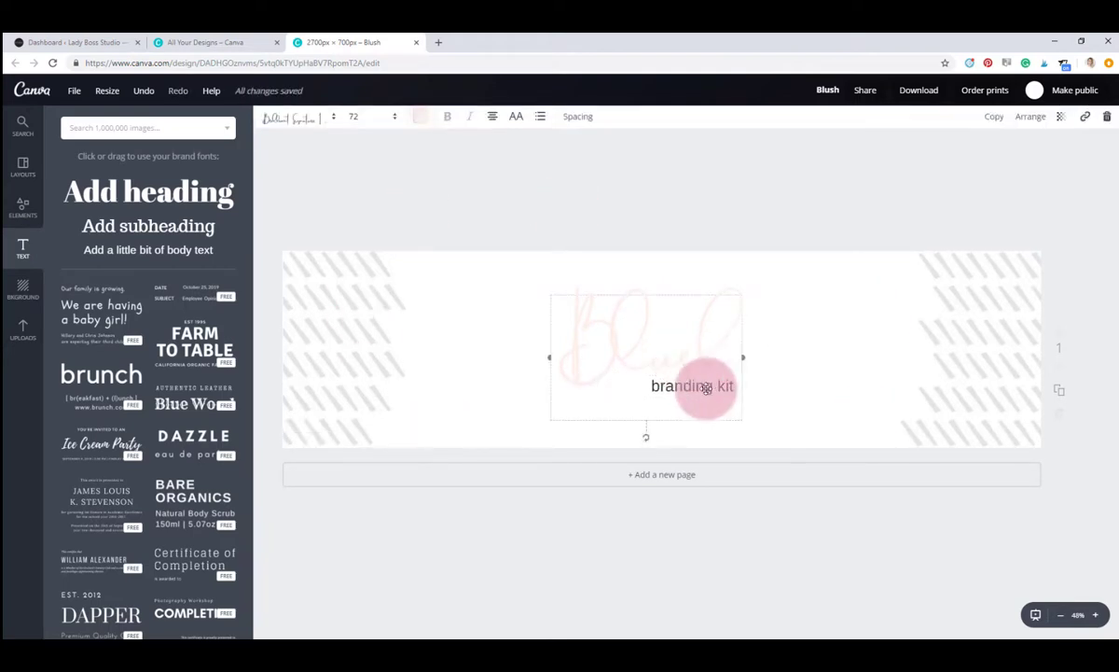
{"action": "left_click", "coordinate": [714, 394]}
{"action": "left_click", "coordinate": [327, 119]}
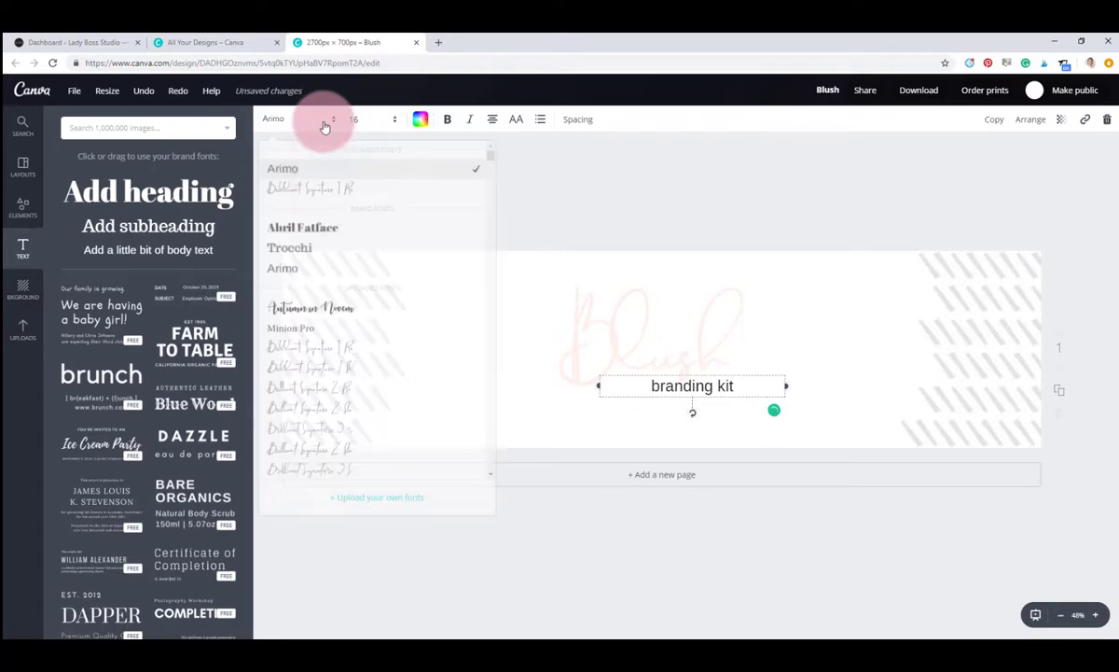
{"action": "scroll", "coordinate": [392, 409], "scroll_direction": "down", "scroll_amount": 3}
{"action": "scroll", "coordinate": [391, 408], "scroll_direction": "down", "scroll_amount": 15}
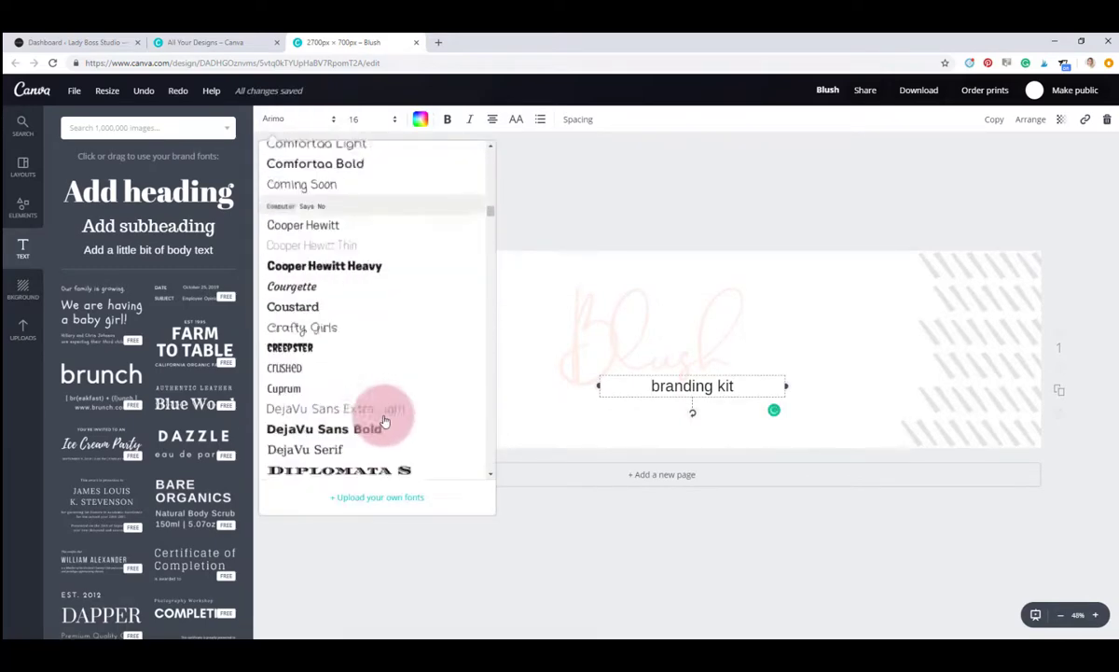
{"action": "scroll", "coordinate": [382, 417], "scroll_direction": "down", "scroll_amount": 10}
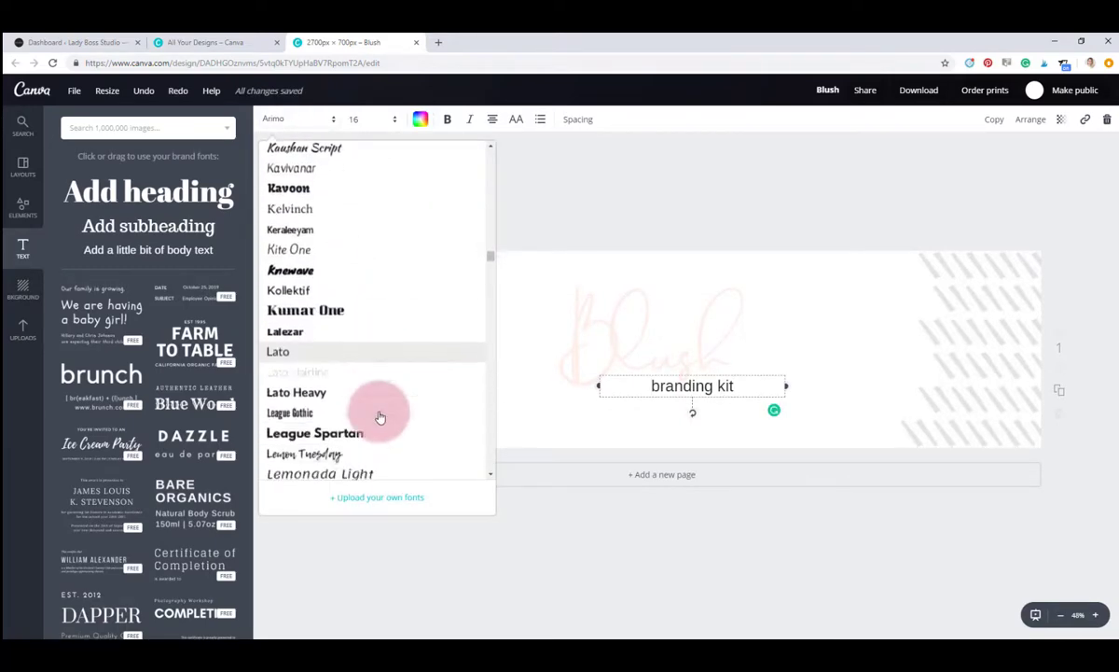
{"action": "left_click", "coordinate": [325, 377]}
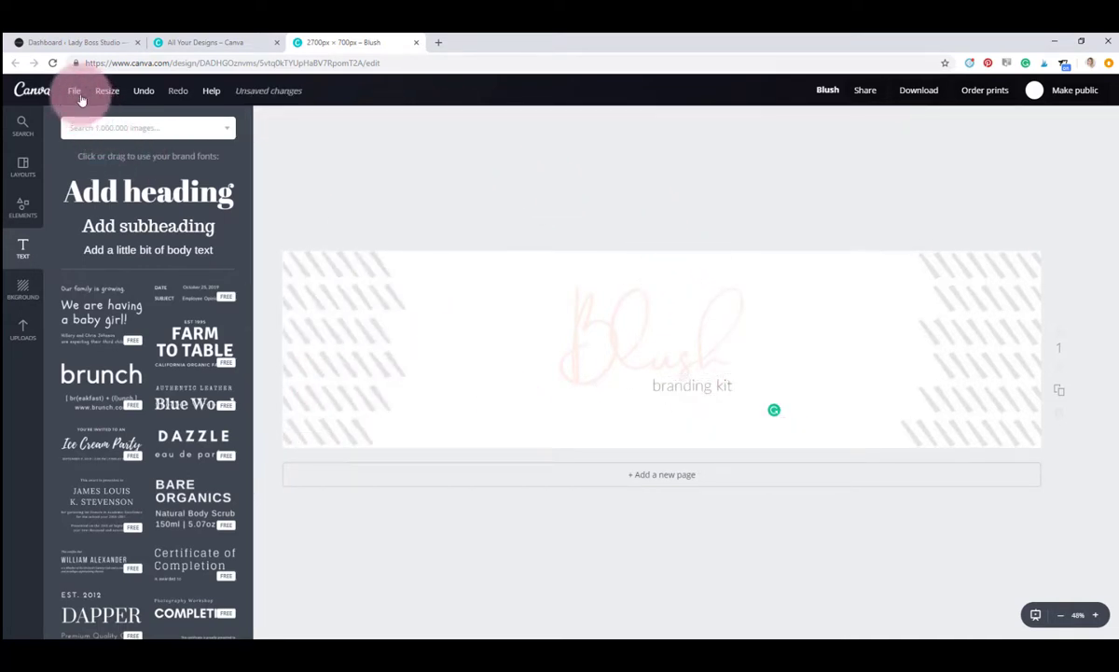
Create a new custom design of 800 x 1215 px, using the Sidebar About Me dimensions from the instructions PDF
{"action": "left_click", "coordinate": [210, 42]}
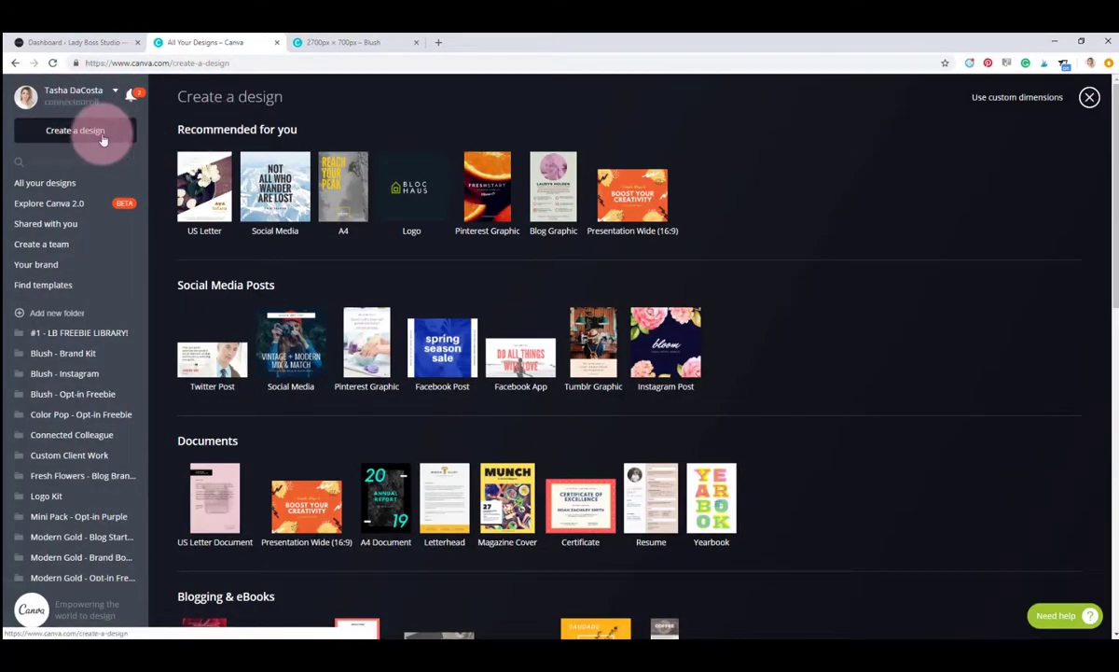
{"action": "left_click", "coordinate": [948, 116]}
{"action": "key", "text": "alt+Tab"}
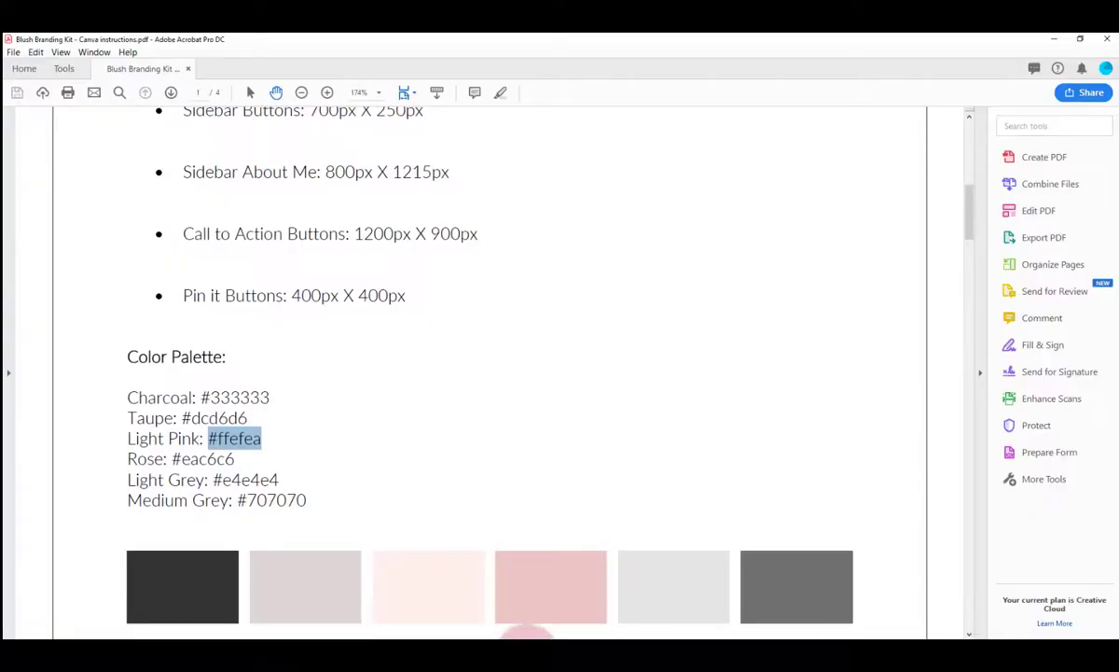
{"action": "scroll", "coordinate": [401, 331], "scroll_direction": "up", "scroll_amount": 3}
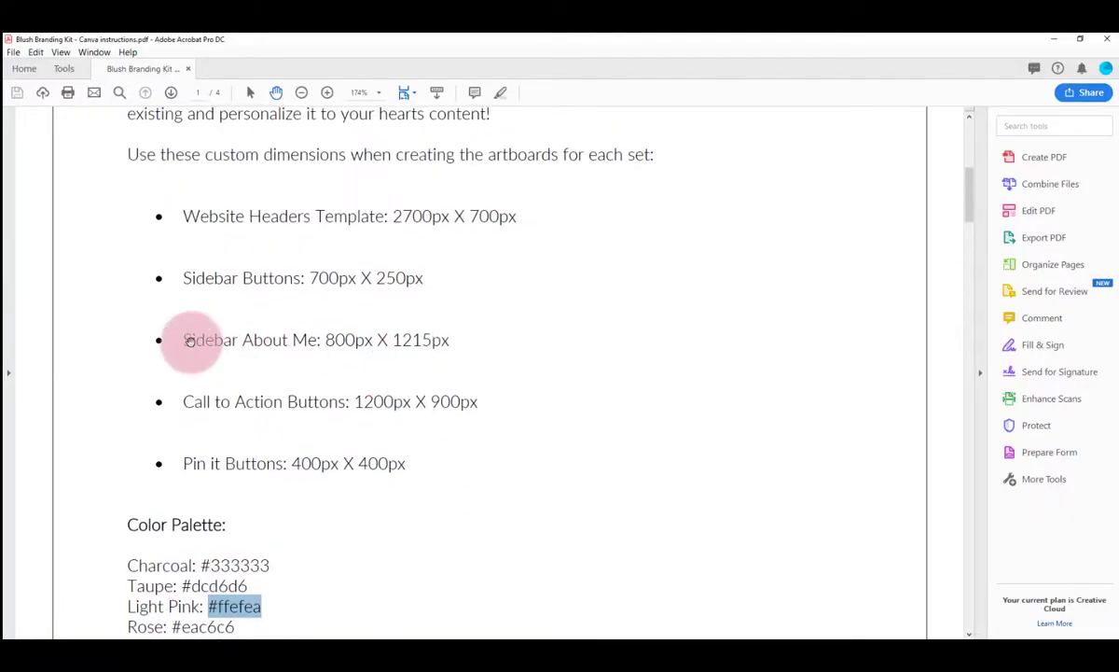
{"action": "left_click_drag", "start_coordinate": [189, 339], "coordinate": [428, 334]}
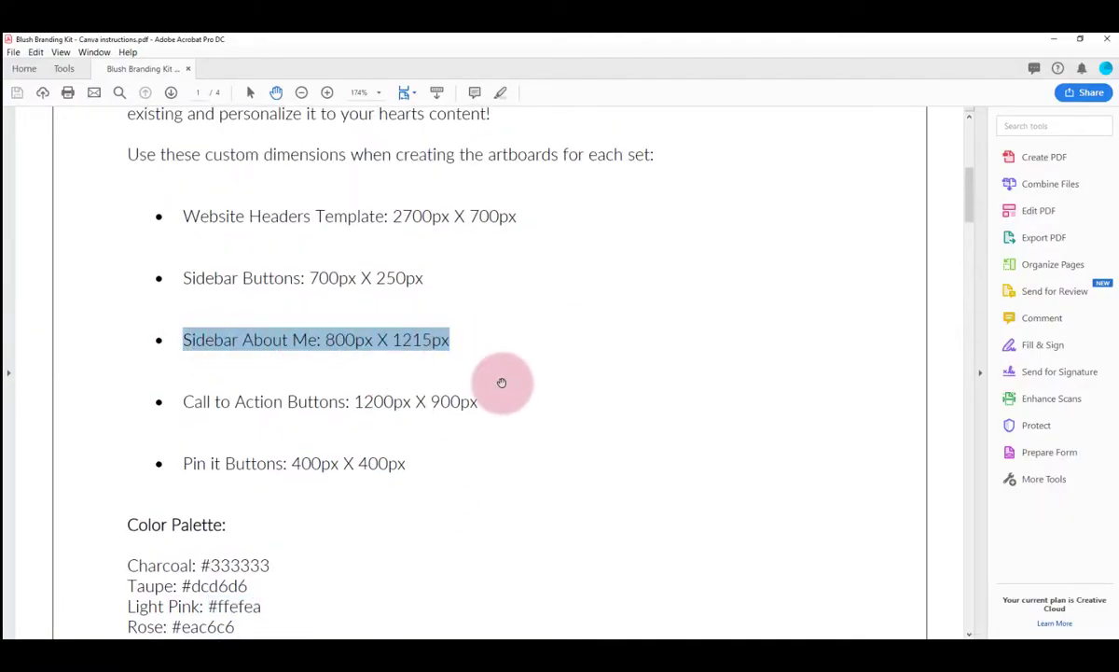
{"action": "left_click", "coordinate": [343, 637]}
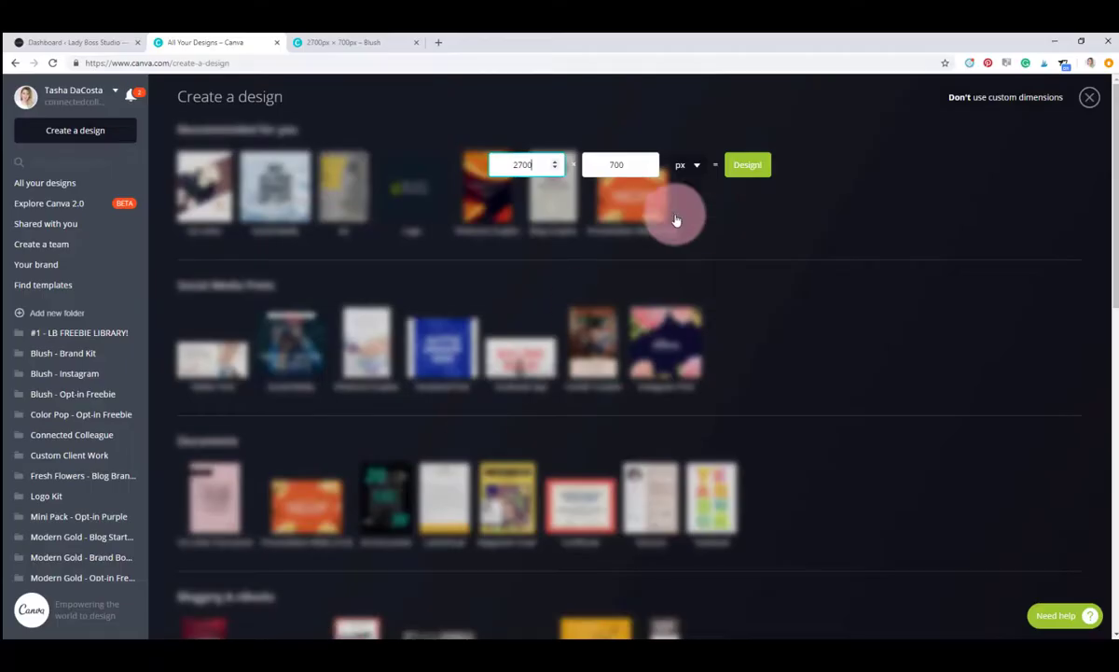
{"action": "left_click", "coordinate": [529, 169]}
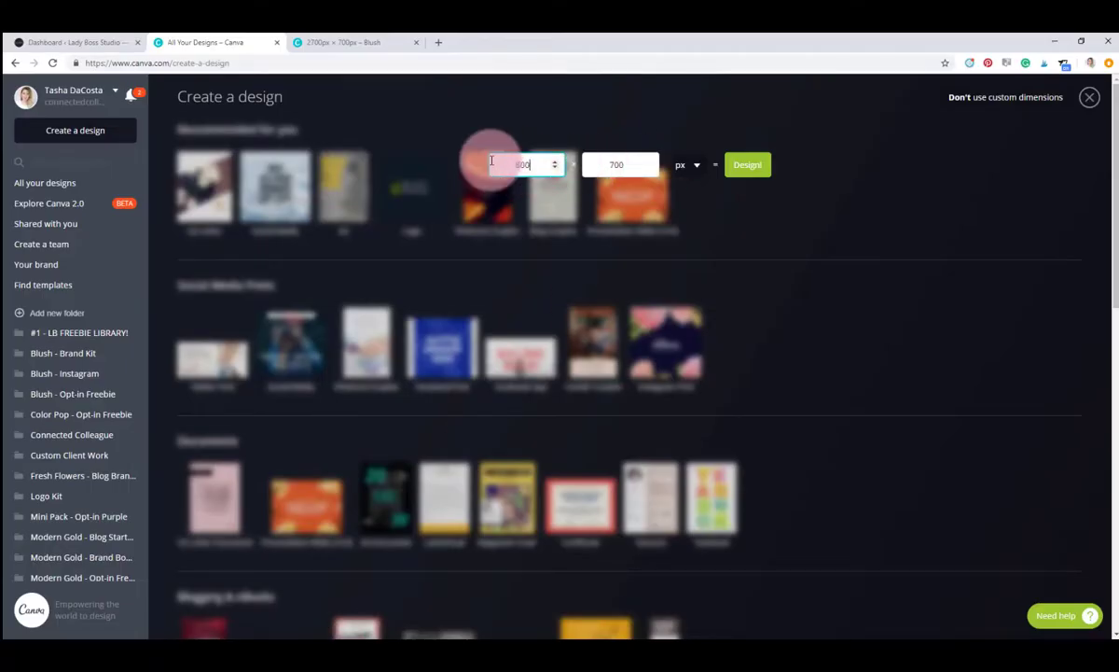
{"action": "left_click", "coordinate": [619, 163]}
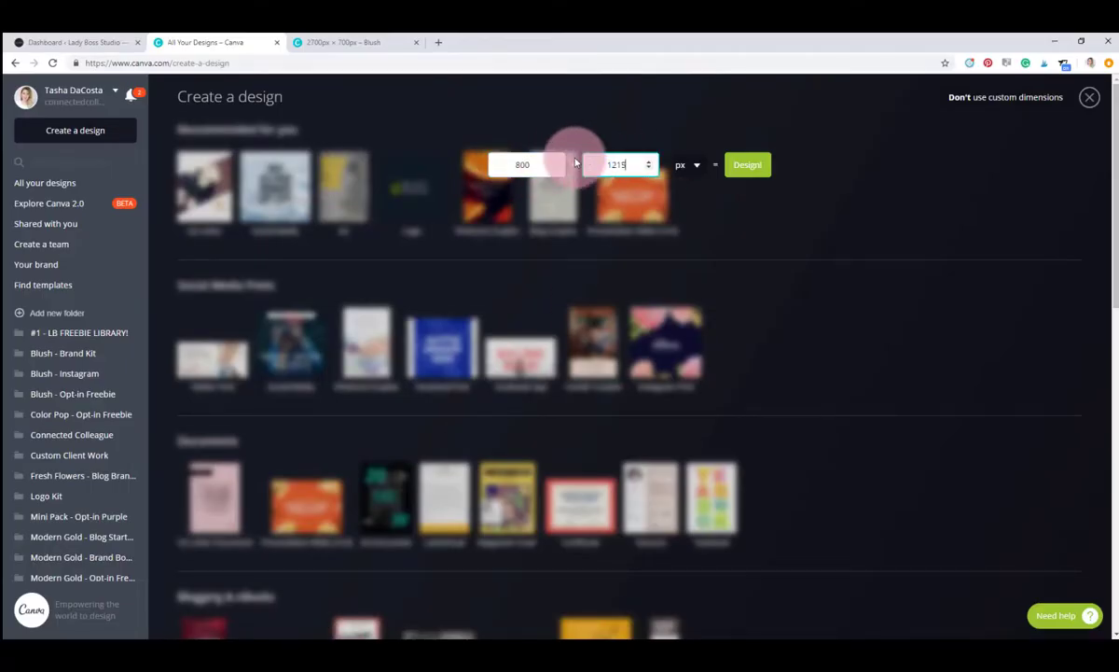
{"action": "left_click", "coordinate": [747, 165]}
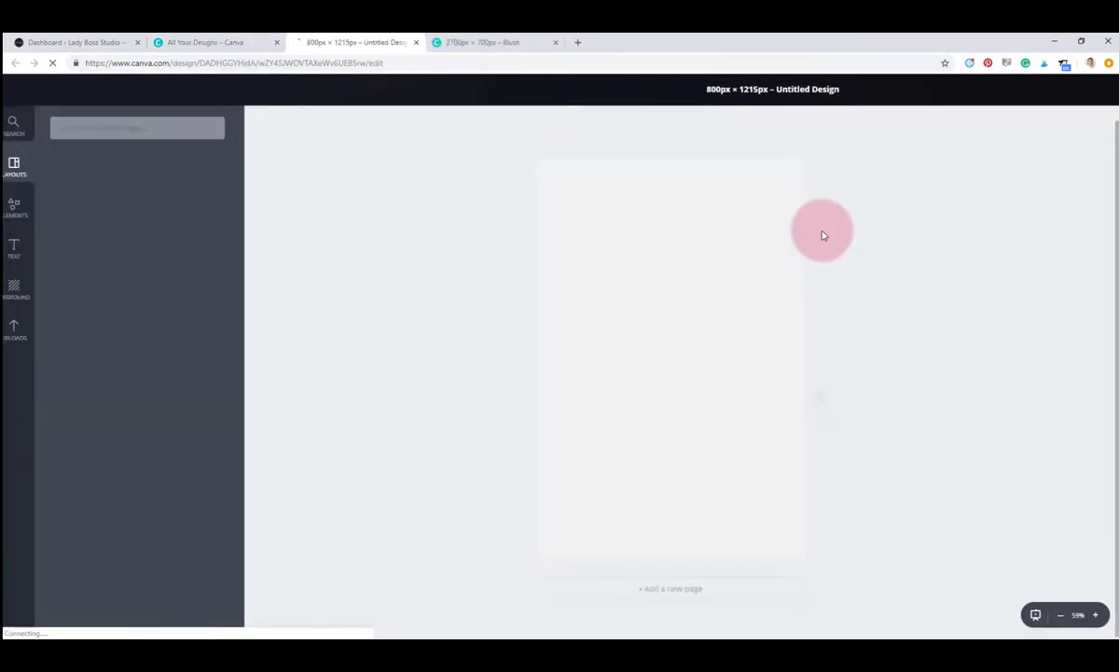
Upload "About Image Background 2.png" from the About Images folder of the Canva kit
{"action": "left_click", "coordinate": [23, 336]}
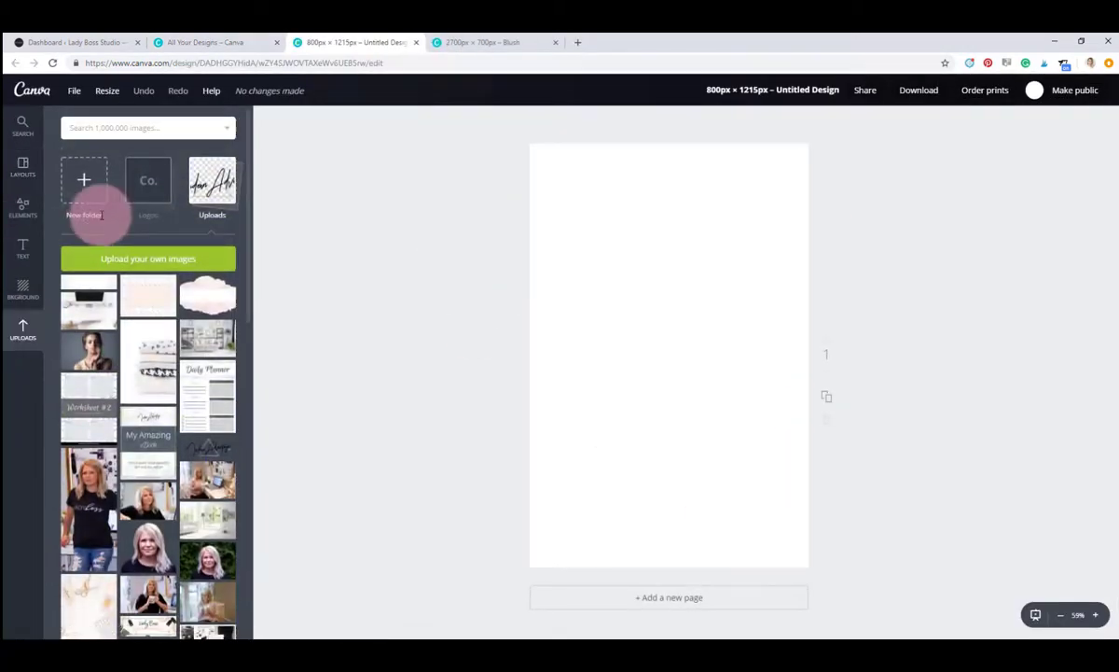
{"action": "left_click", "coordinate": [192, 265]}
{"action": "left_click", "coordinate": [237, 59]}
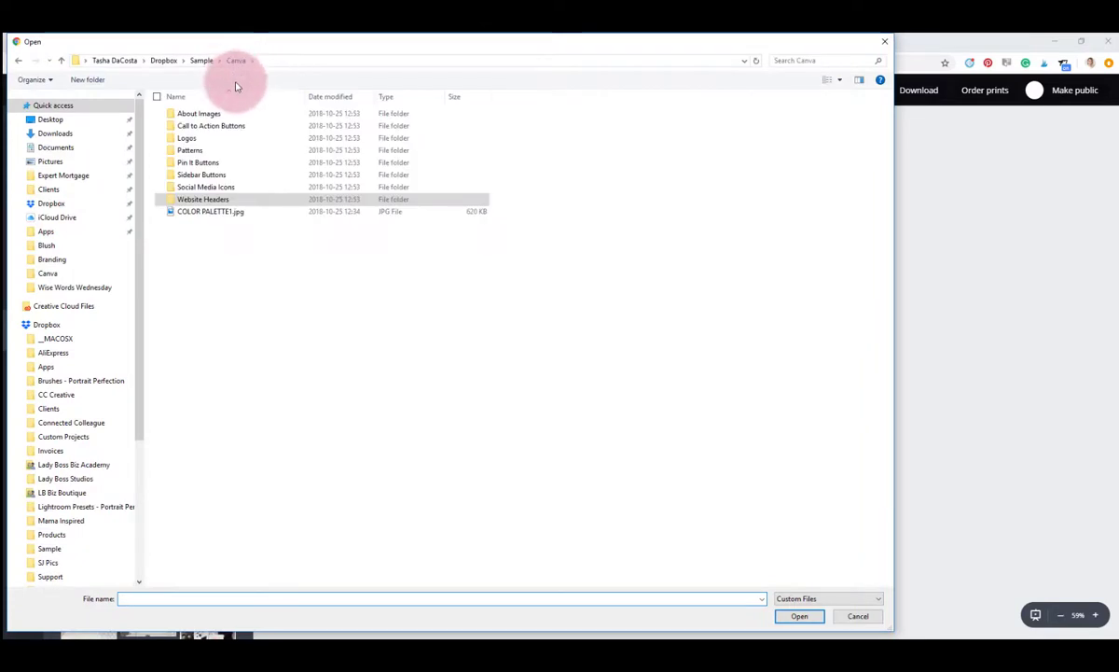
{"action": "double_click", "coordinate": [190, 113]}
{"action": "left_click", "coordinate": [319, 124]}
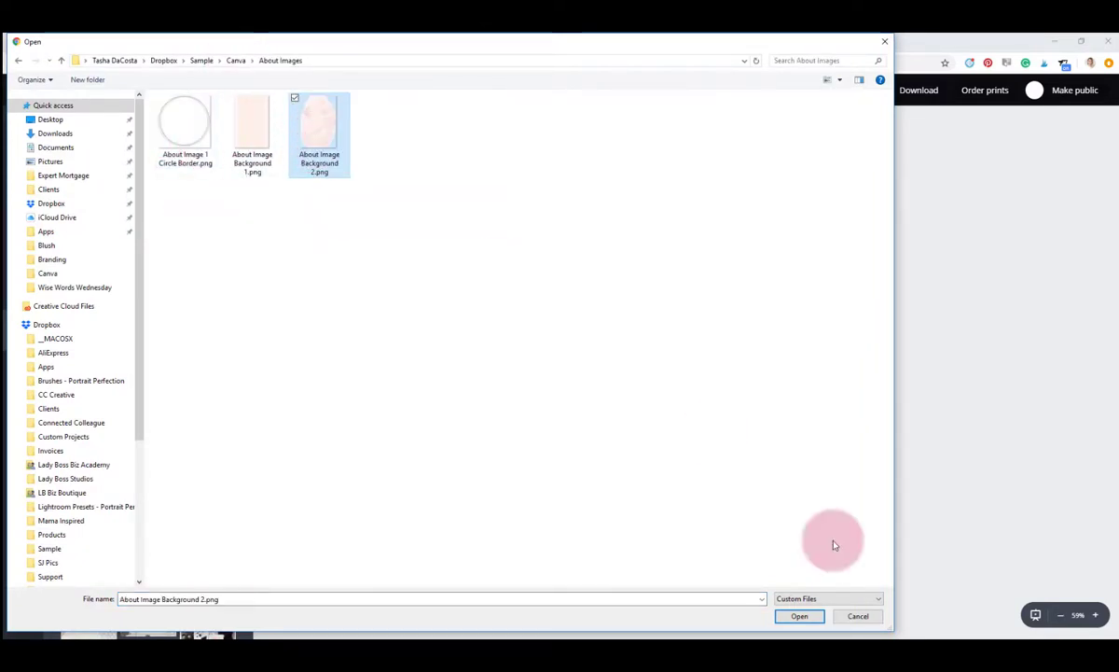
{"action": "left_click", "coordinate": [799, 615]}
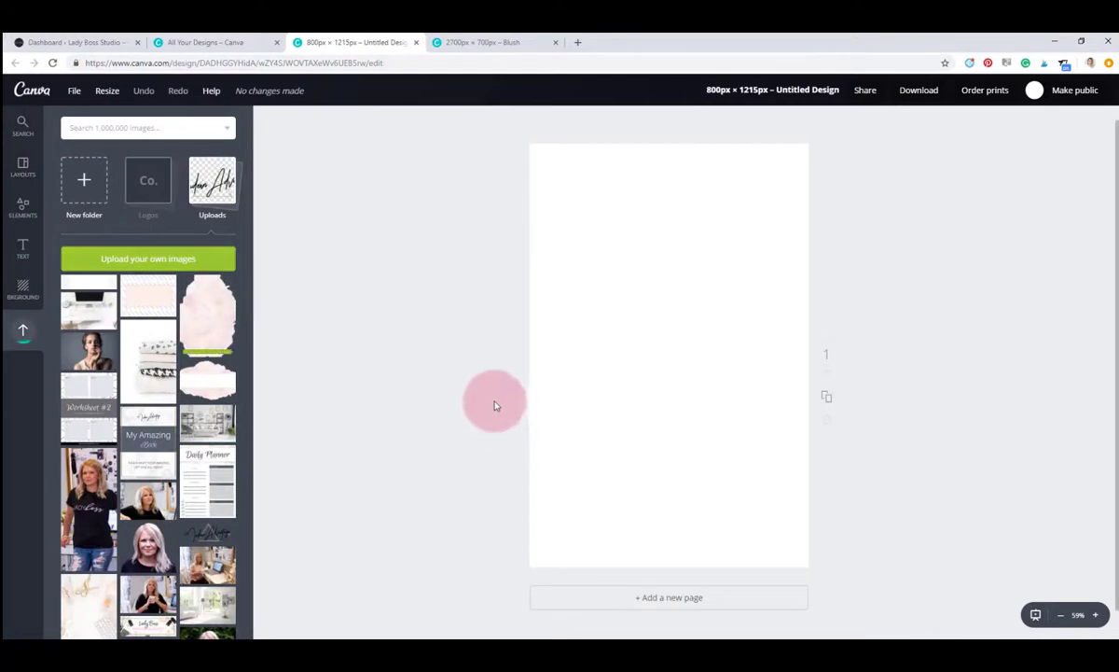
Place the uploaded pink watercolour background on the page and enlarge it to fill the canvas
{"action": "left_click", "coordinate": [205, 317]}
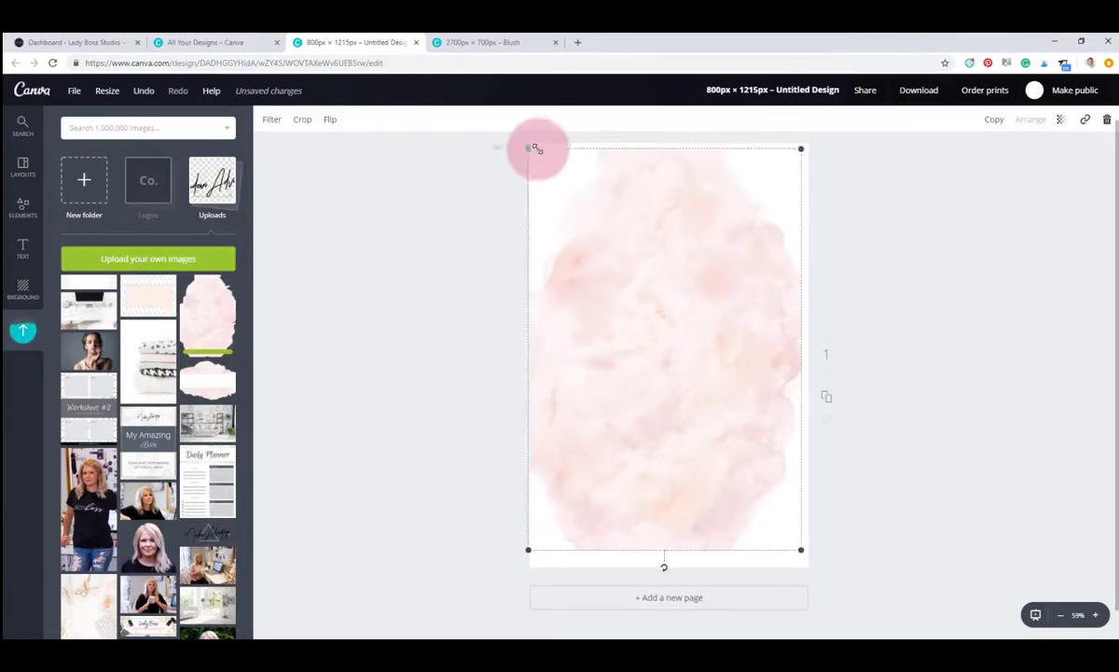
{"action": "left_click_drag", "start_coordinate": [798, 548], "coordinate": [812, 573]}
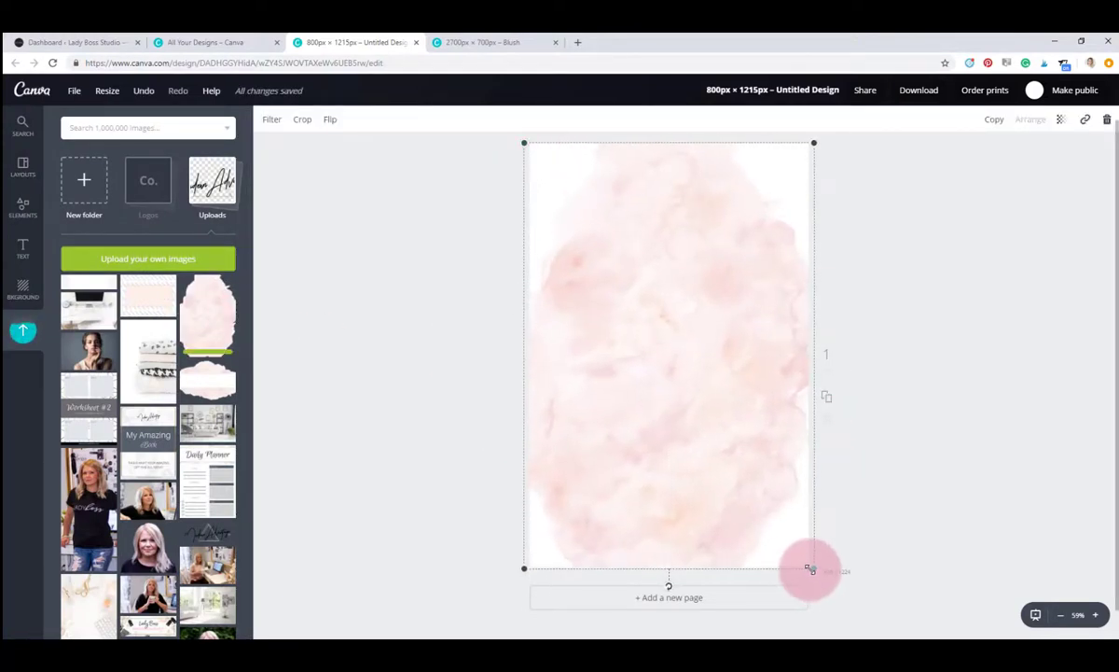
{"action": "left_click", "coordinate": [875, 534]}
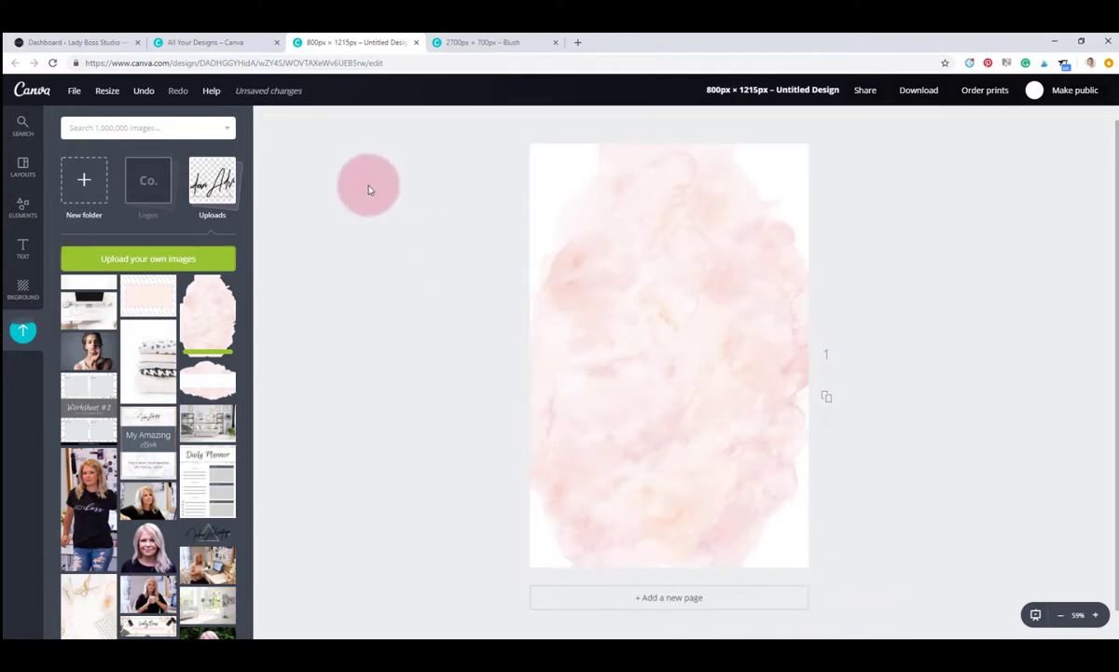
Upload "About Image 1 Circle Border.png" and place it over the watercolour background
{"action": "left_click", "coordinate": [102, 258]}
{"action": "left_click", "coordinate": [185, 131]}
{"action": "left_click", "coordinate": [422, 388]}
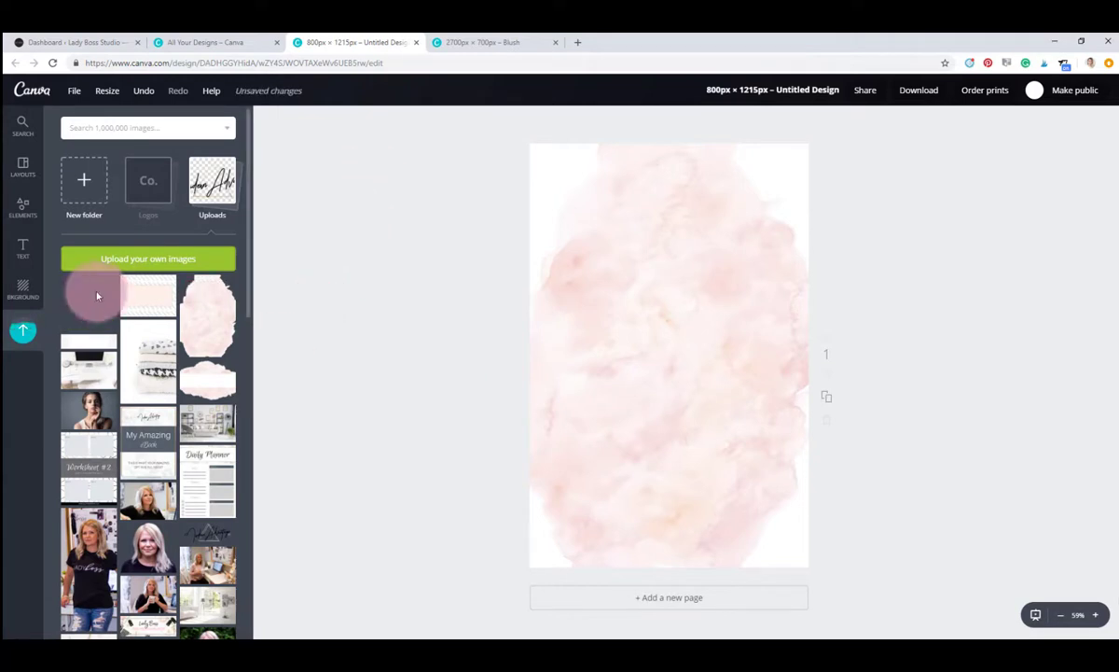
{"action": "left_click", "coordinate": [93, 295]}
{"action": "left_click", "coordinate": [901, 426]}
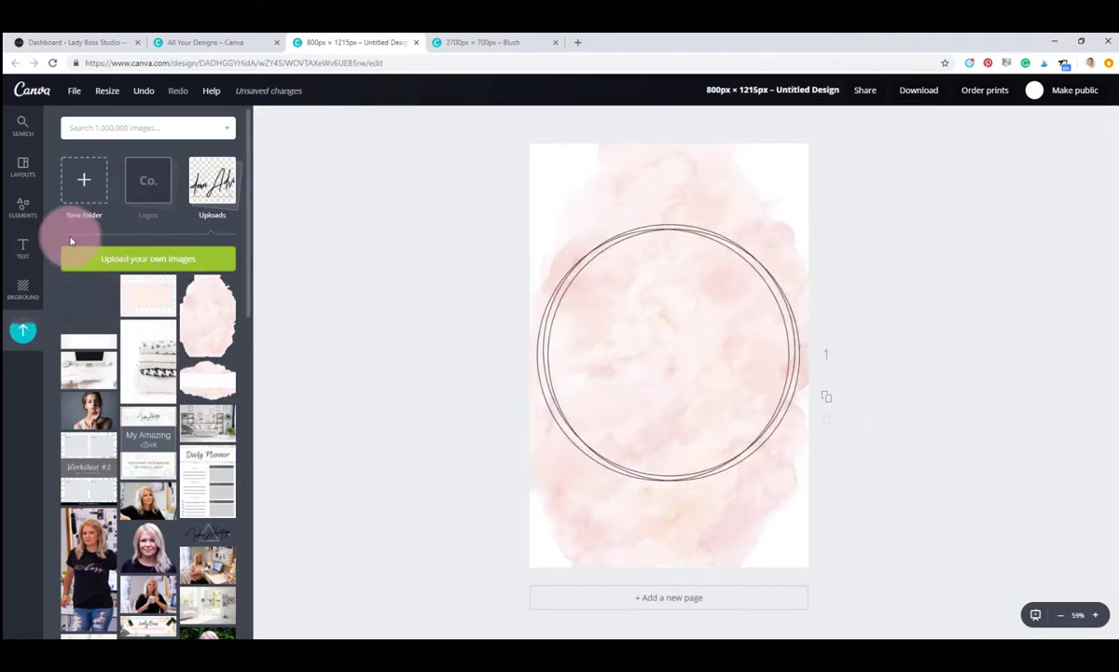
Add a plain circular photo frame to the page and resize it to match the circle border
{"action": "left_click", "coordinate": [22, 205]}
{"action": "left_click", "coordinate": [209, 190]}
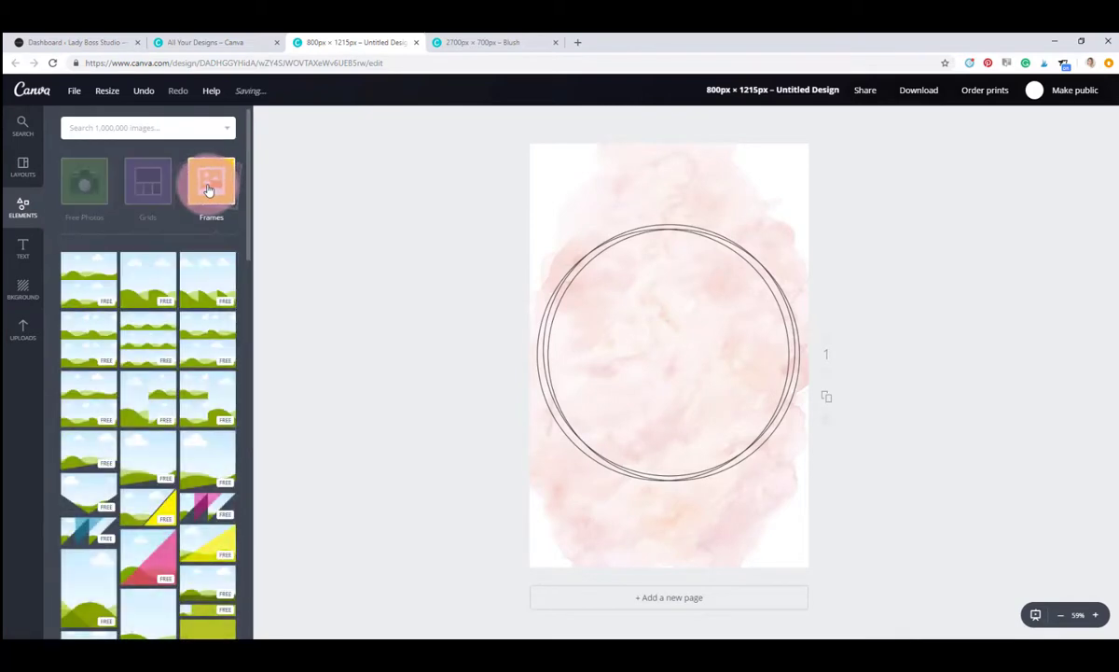
{"action": "scroll", "coordinate": [200, 317], "scroll_direction": "down", "scroll_amount": 5}
{"action": "scroll", "coordinate": [200, 322], "scroll_direction": "down", "scroll_amount": 10}
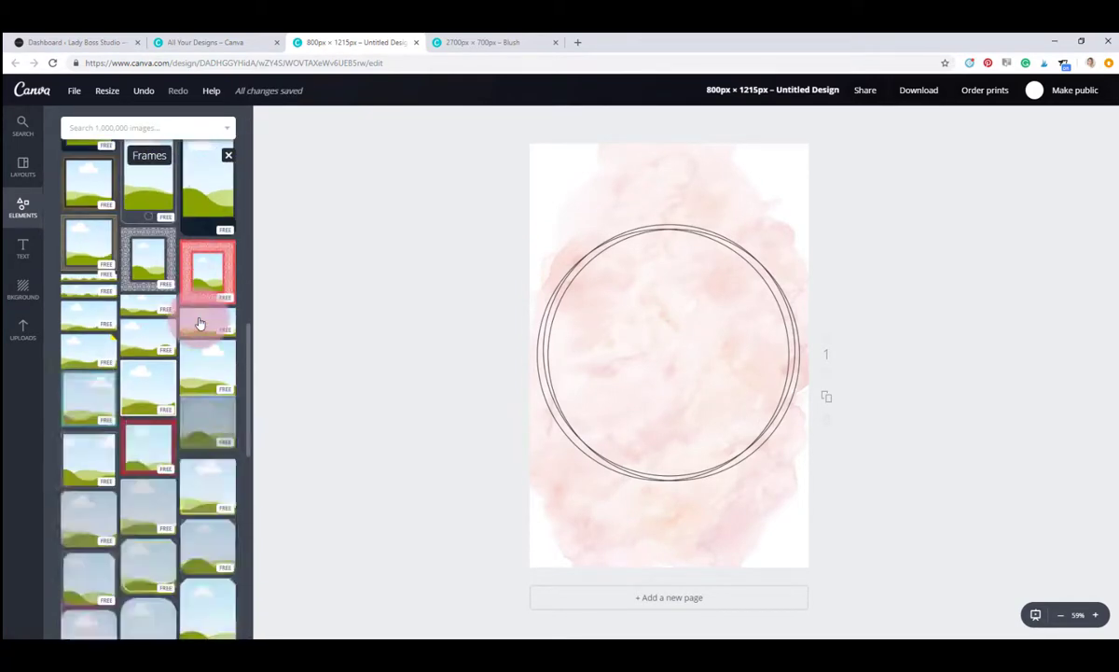
{"action": "scroll", "coordinate": [200, 322], "scroll_direction": "down", "scroll_amount": 5}
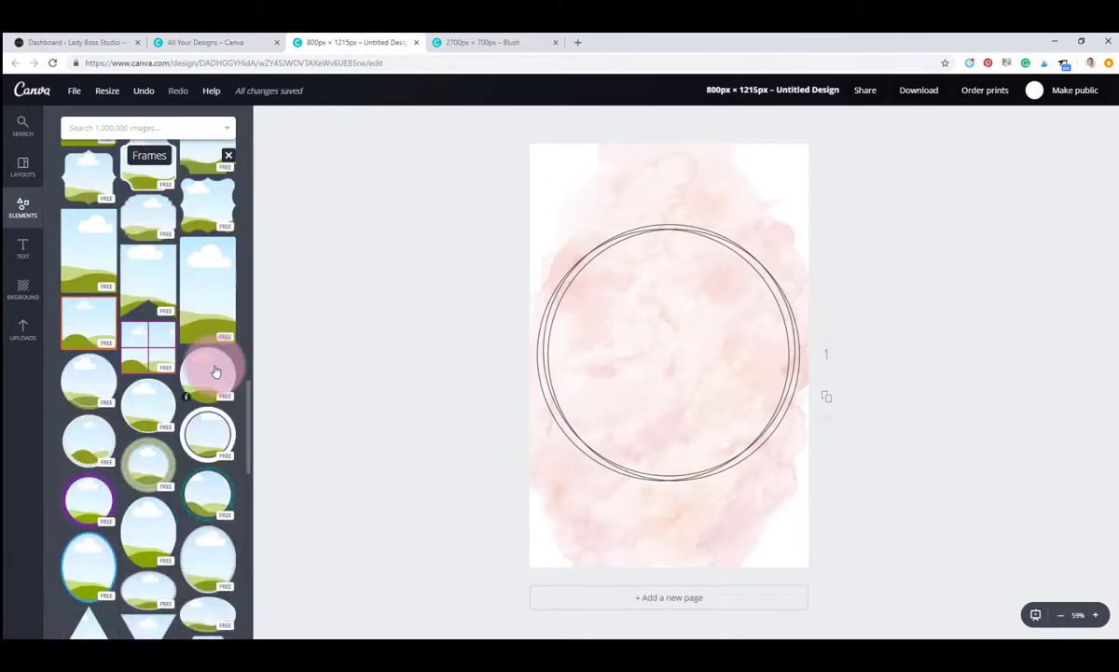
{"action": "left_click_drag", "start_coordinate": [215, 371], "coordinate": [597, 429]}
{"action": "left_click_drag", "start_coordinate": [564, 244], "coordinate": [542, 226]}
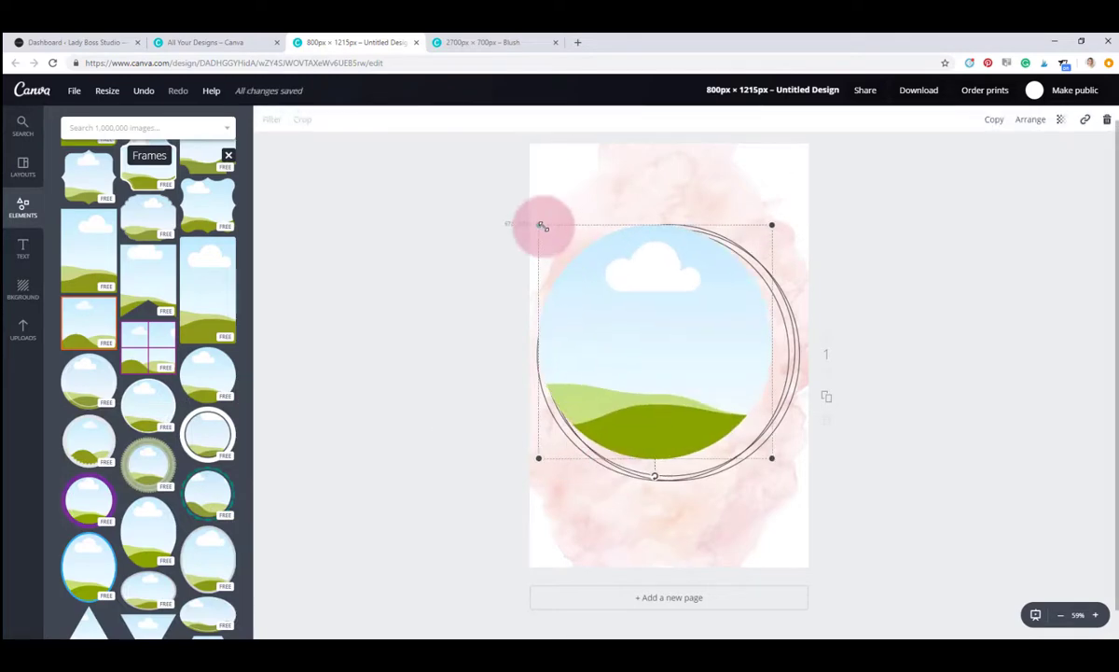
{"action": "left_click_drag", "start_coordinate": [773, 458], "coordinate": [798, 480]}
Upload the stock photo shutterstock_613255835.jpg of the woman in a pink blazer from the Downloads folder
{"action": "left_click", "coordinate": [24, 333]}
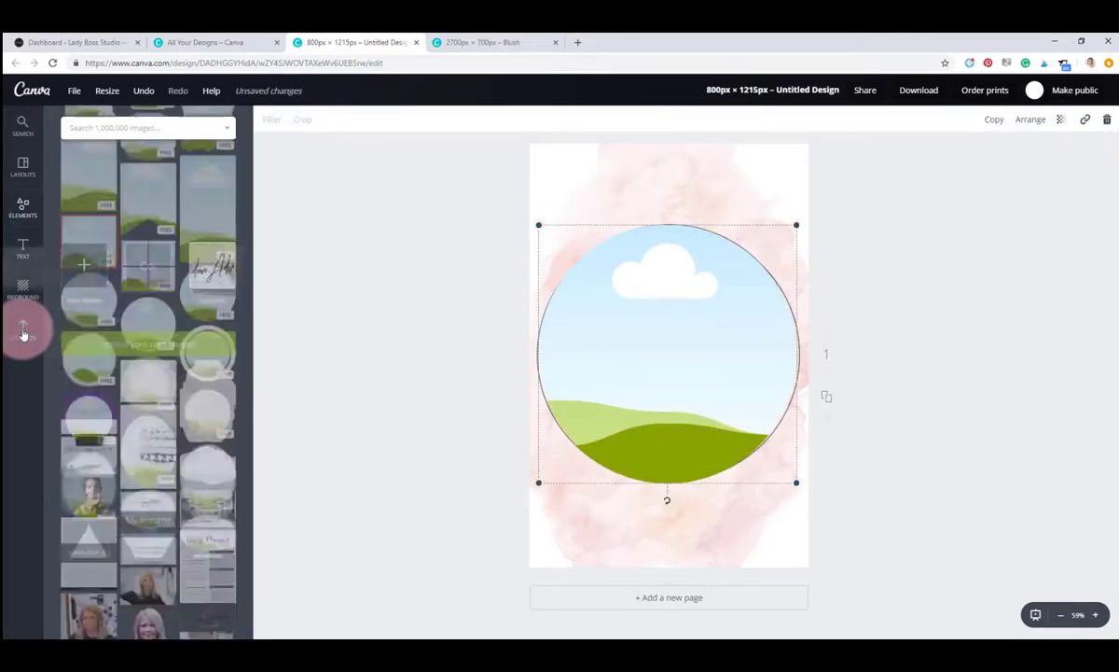
{"action": "left_click", "coordinate": [143, 260]}
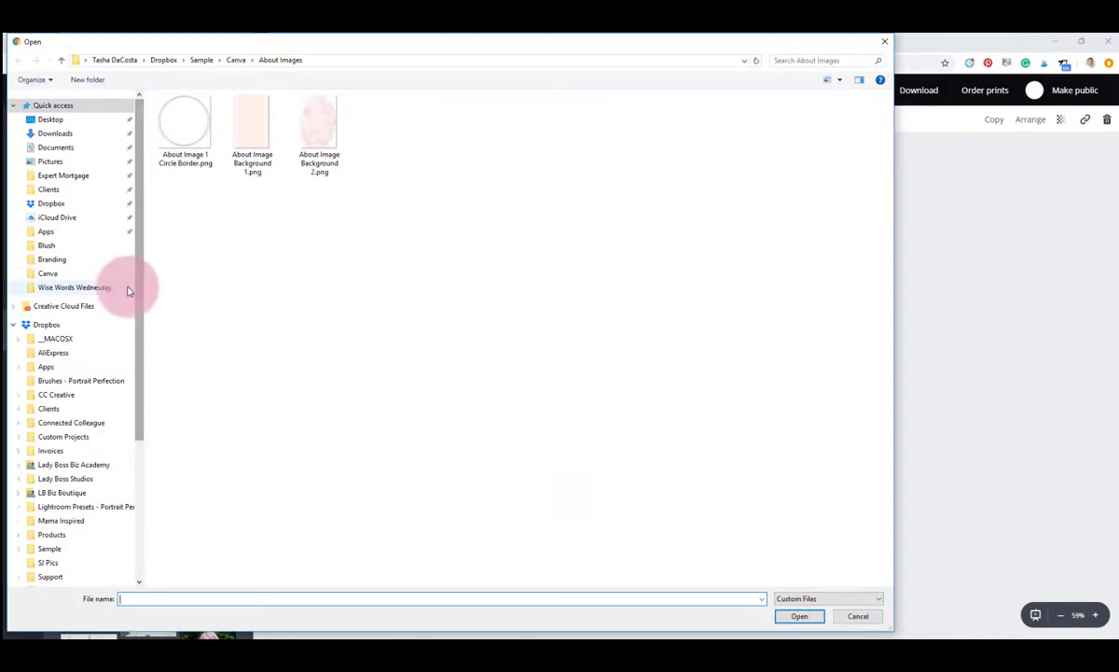
{"action": "left_click", "coordinate": [100, 133]}
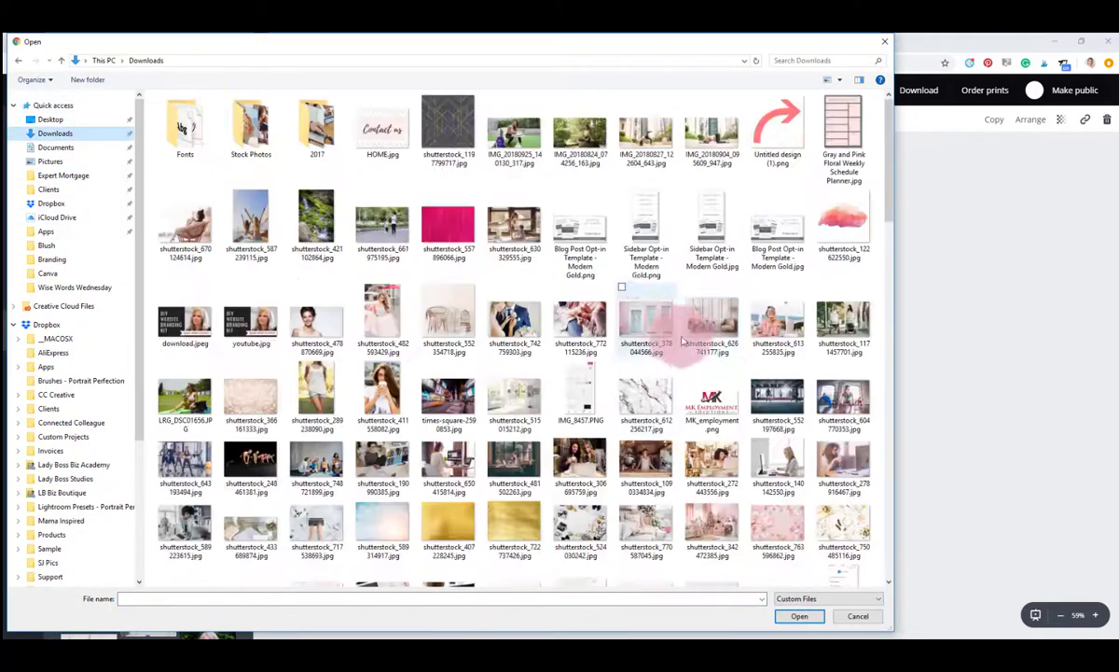
{"action": "left_click", "coordinate": [776, 319]}
{"action": "left_click", "coordinate": [800, 617]}
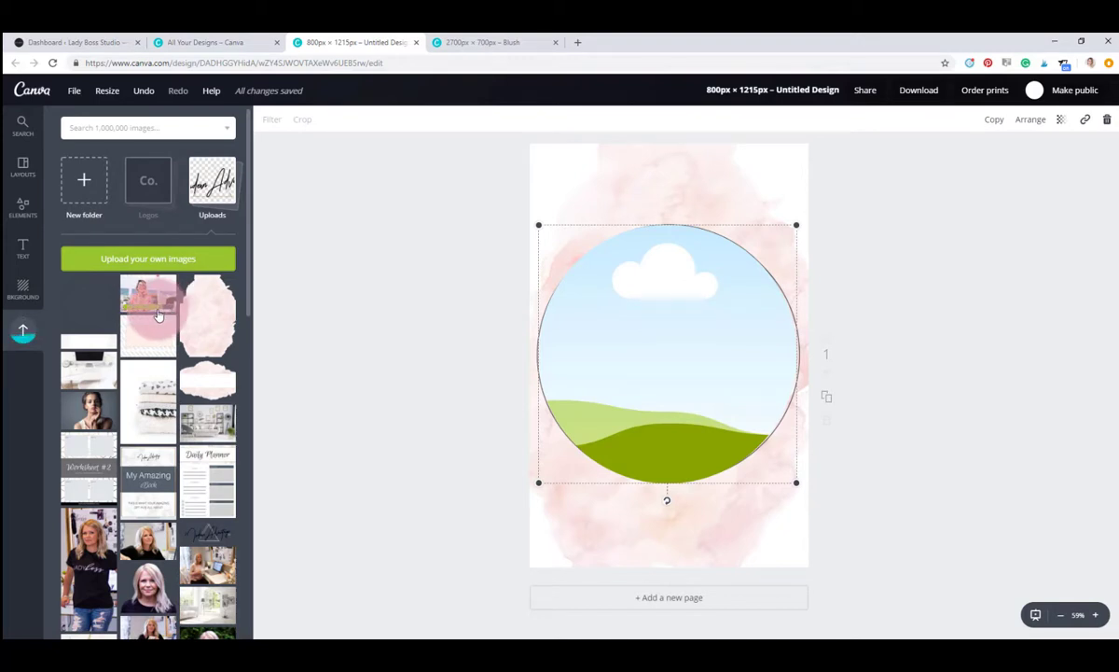
Fill the circular frame with the uploaded photo and shift the image right to centre the woman in the crop
{"action": "left_click_drag", "start_coordinate": [158, 315], "coordinate": [747, 368]}
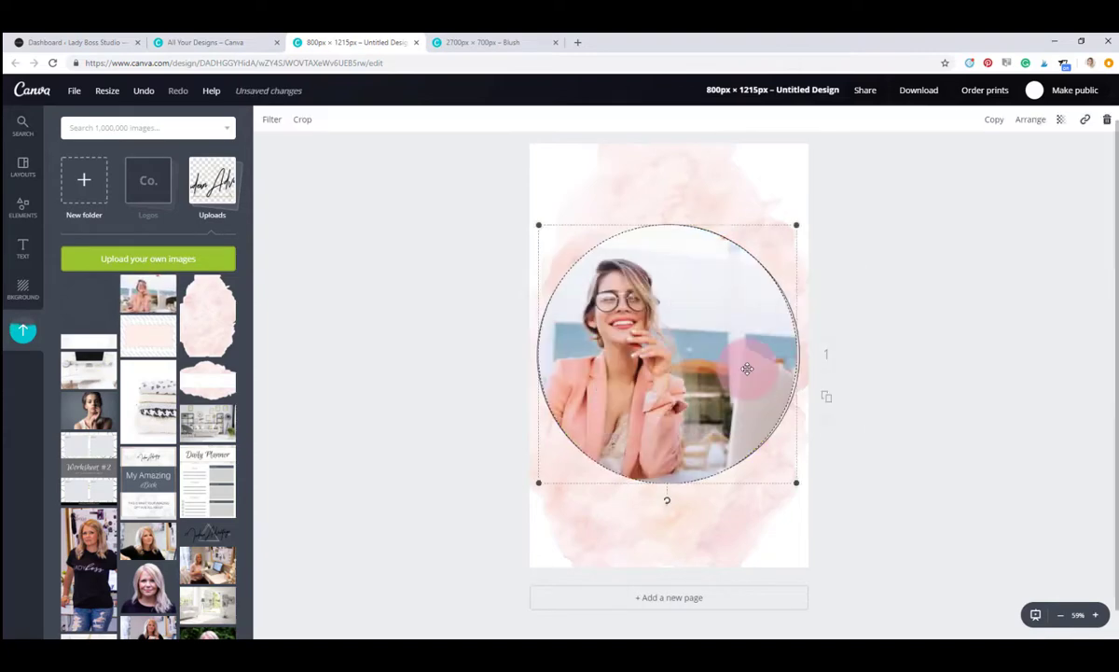
{"action": "double_click", "coordinate": [646, 354]}
{"action": "left_click_drag", "start_coordinate": [647, 355], "coordinate": [697, 355]}
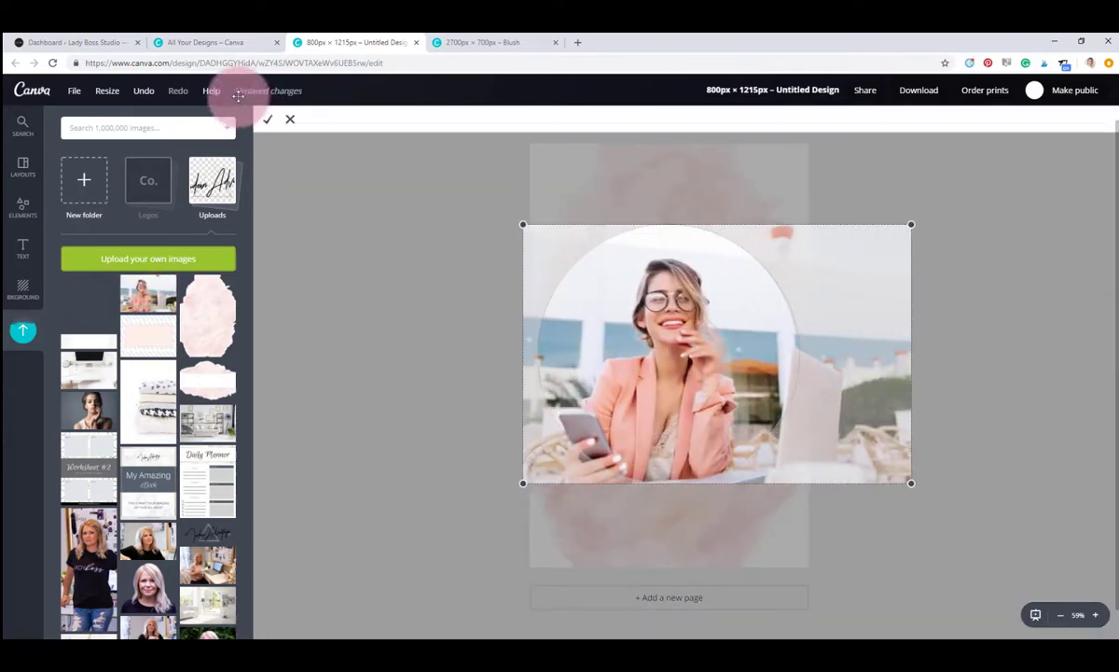
{"action": "left_click", "coordinate": [268, 118]}
Send the framed photo behind the circle border and shift the border slightly down so it lines up with the photo
{"action": "left_click", "coordinate": [1030, 118]}
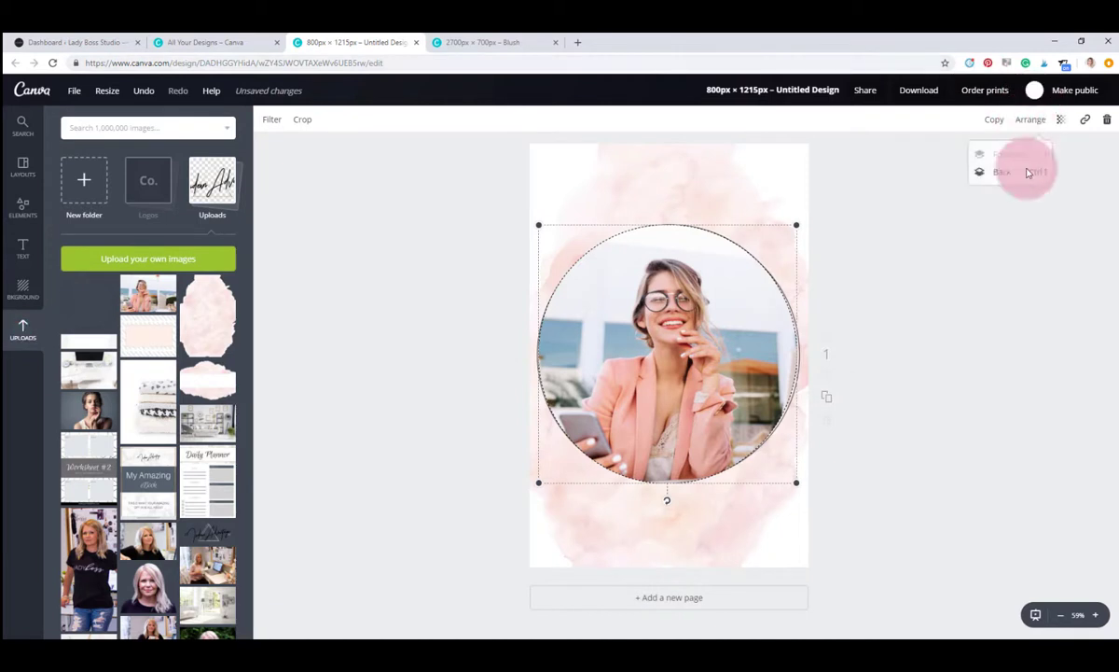
{"action": "left_click", "coordinate": [1010, 176]}
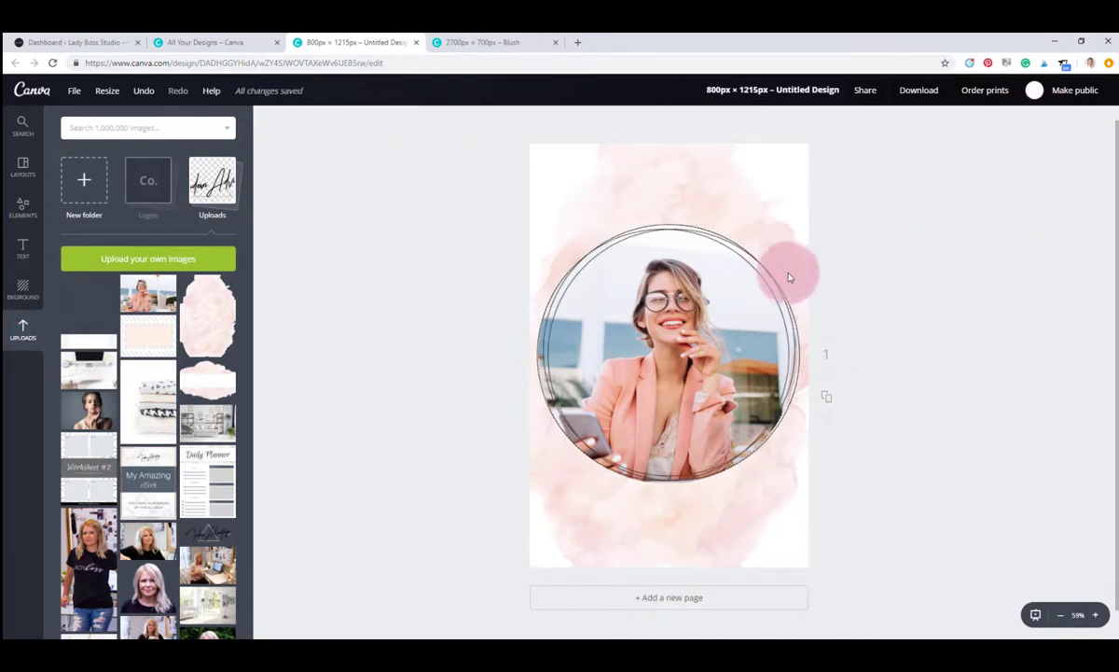
{"action": "left_click_drag", "start_coordinate": [784, 270], "coordinate": [774, 269]}
{"action": "left_click", "coordinate": [941, 297]}
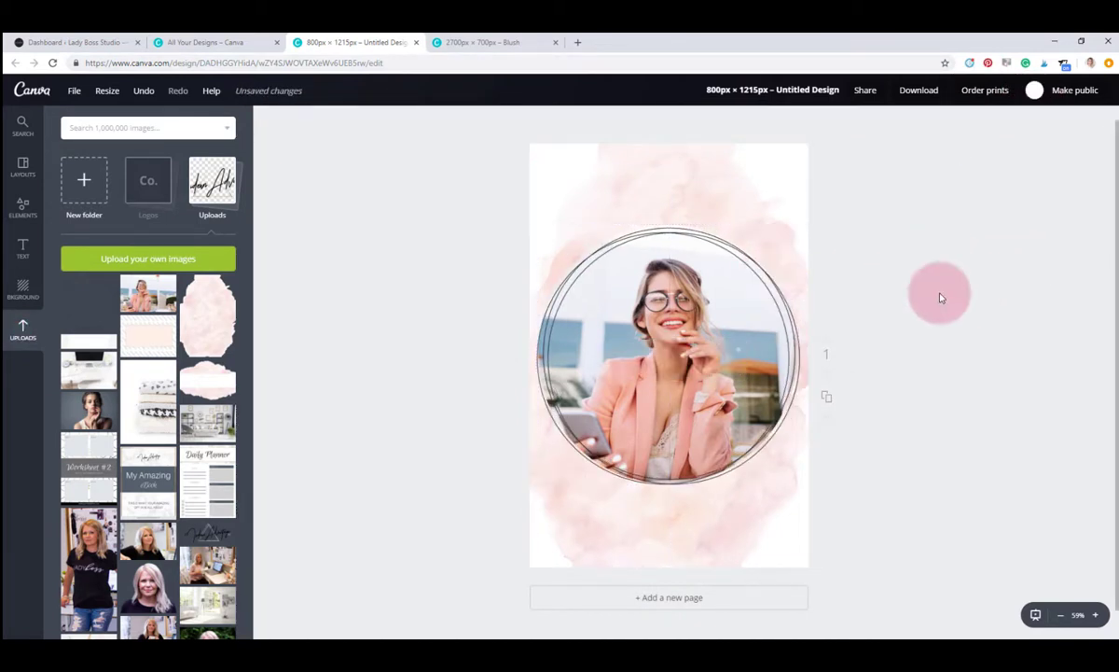
Add a subheading reading "Meet" followed by the woman's first name, set in the Brilliant Signature font at size 56
{"action": "left_click", "coordinate": [23, 248]}
{"action": "left_click", "coordinate": [133, 231]}
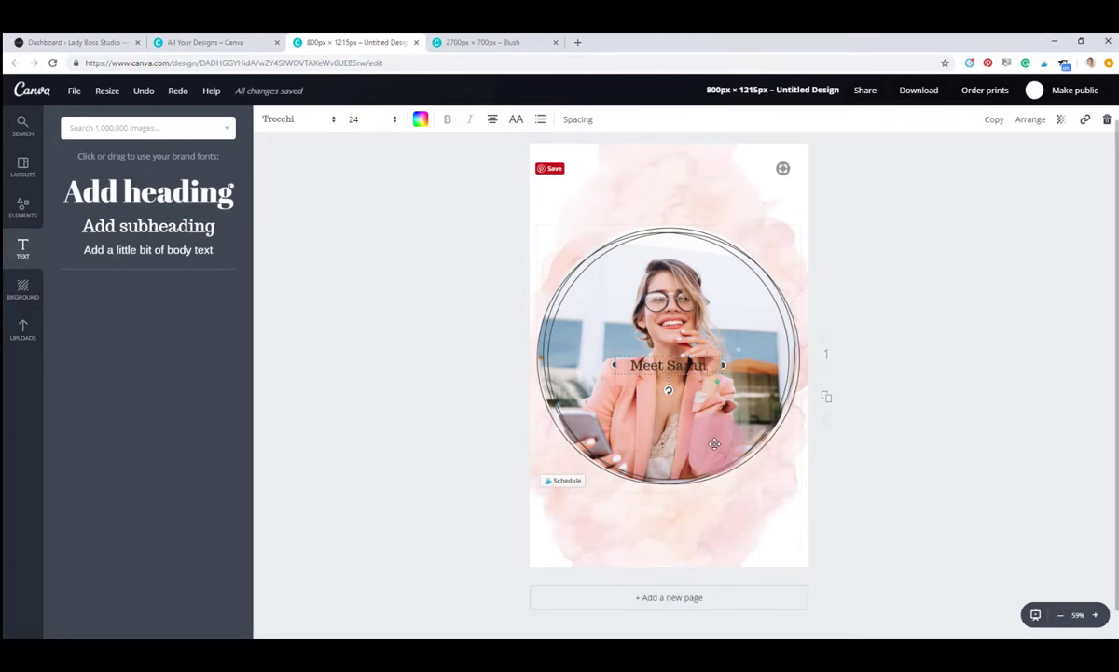
{"action": "left_click", "coordinate": [298, 119]}
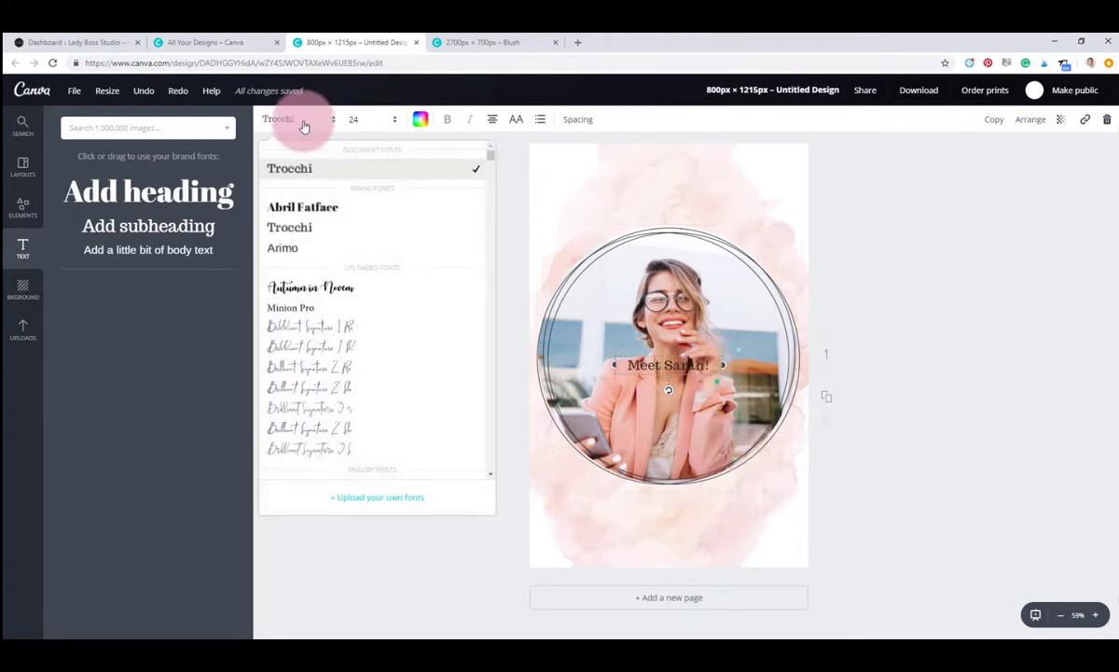
{"action": "left_click", "coordinate": [309, 341]}
{"action": "left_click", "coordinate": [392, 119]}
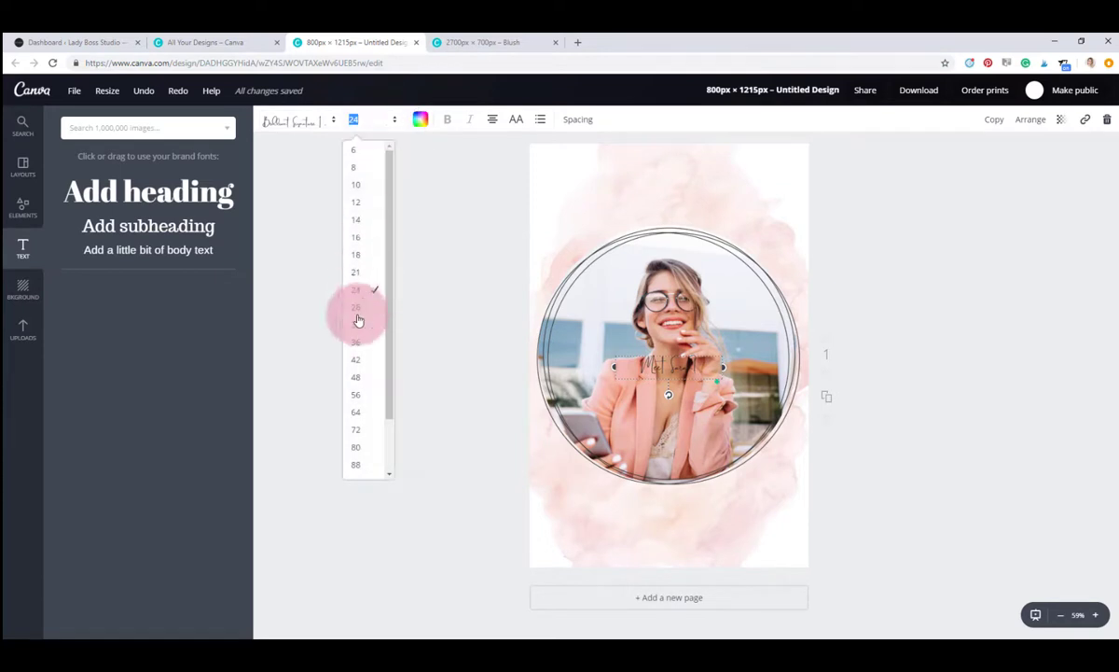
{"action": "left_click", "coordinate": [367, 362]}
{"action": "left_click", "coordinate": [380, 119]}
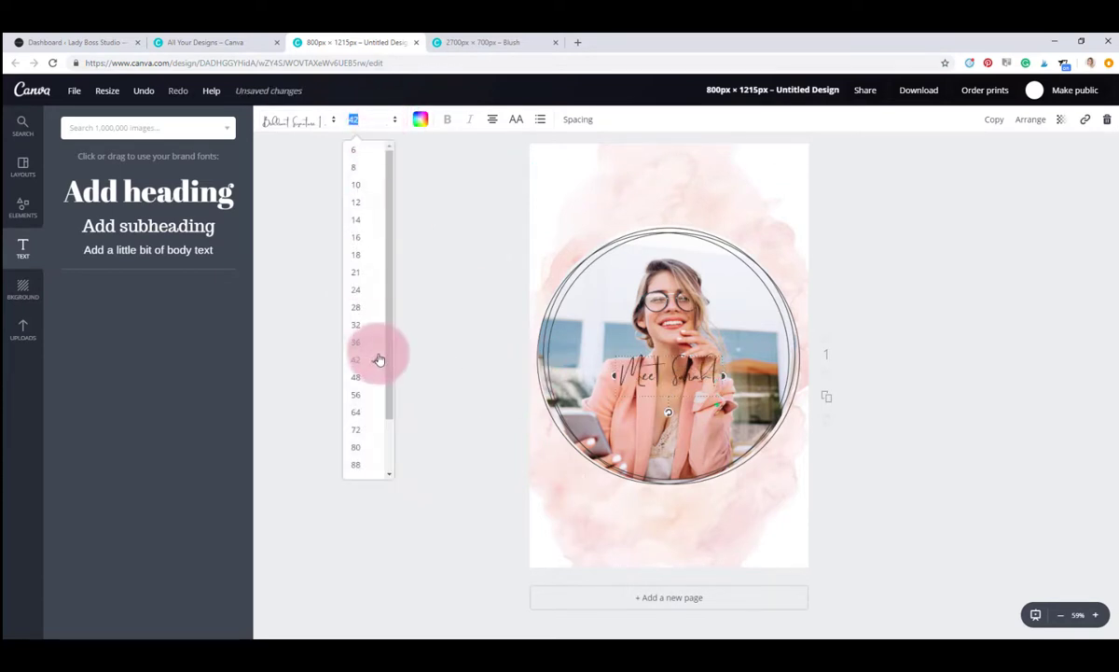
{"action": "key", "text": "Return"}
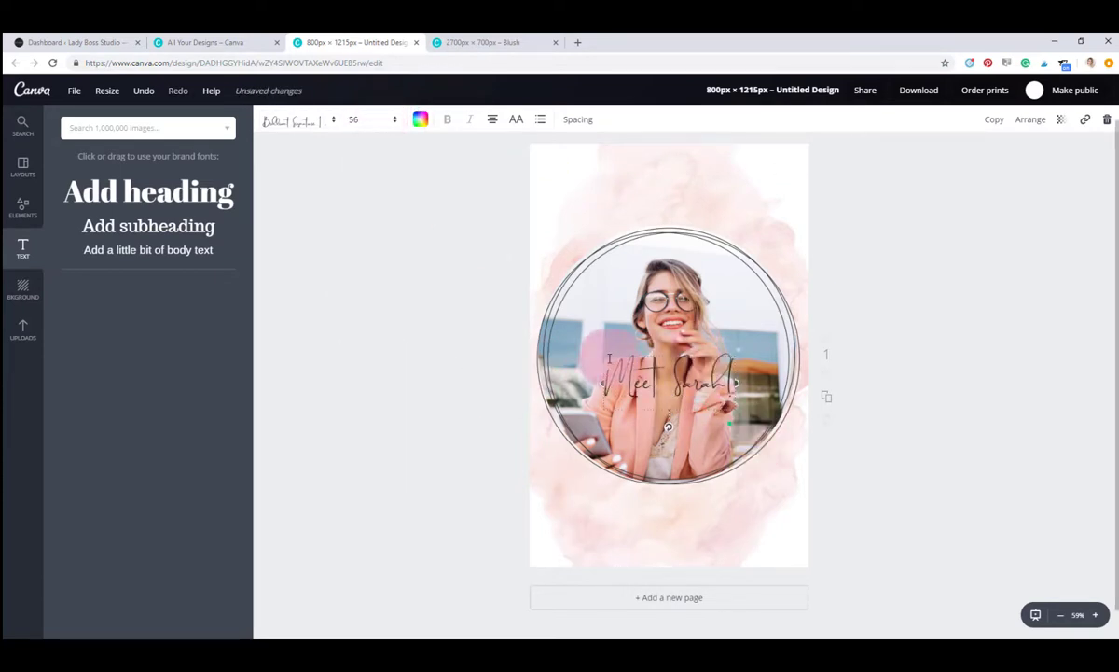
Place the greeting centred below the circle with a slight upward tilt, enlarge it to size 64 and keep it on one line
{"action": "left_click_drag", "start_coordinate": [602, 368], "coordinate": [597, 495]}
{"action": "left_click_drag", "start_coordinate": [667, 562], "coordinate": [677, 569]}
{"action": "left_click", "coordinate": [374, 121]}
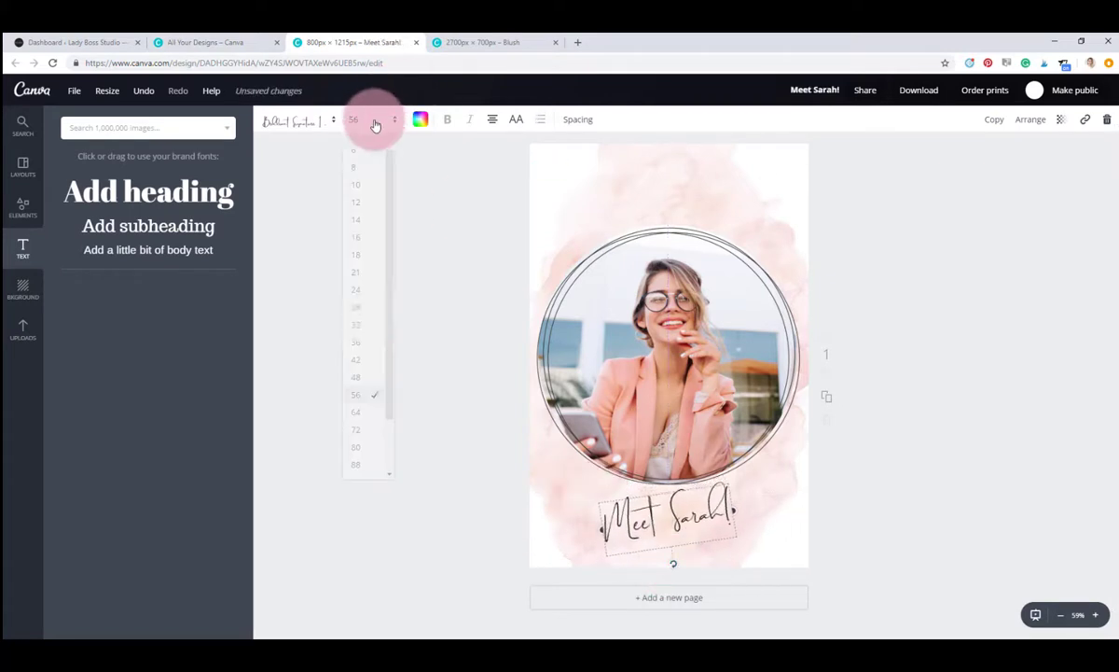
{"action": "left_click", "coordinate": [373, 412]}
{"action": "left_click_drag", "start_coordinate": [737, 542], "coordinate": [795, 524]}
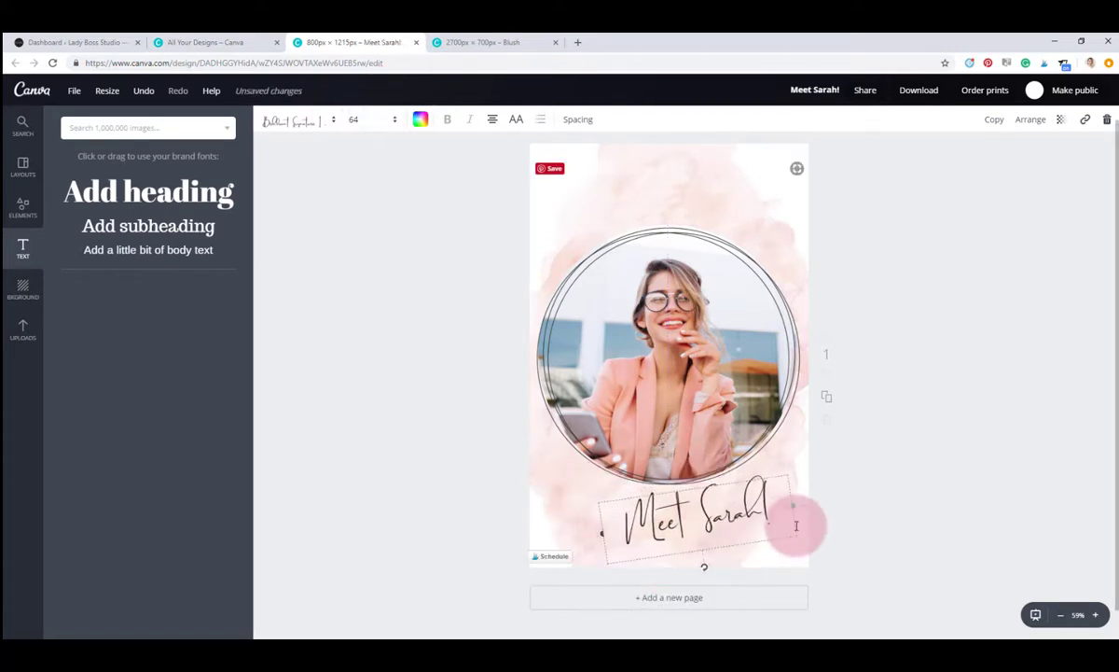
{"action": "left_click_drag", "start_coordinate": [708, 483], "coordinate": [699, 487]}
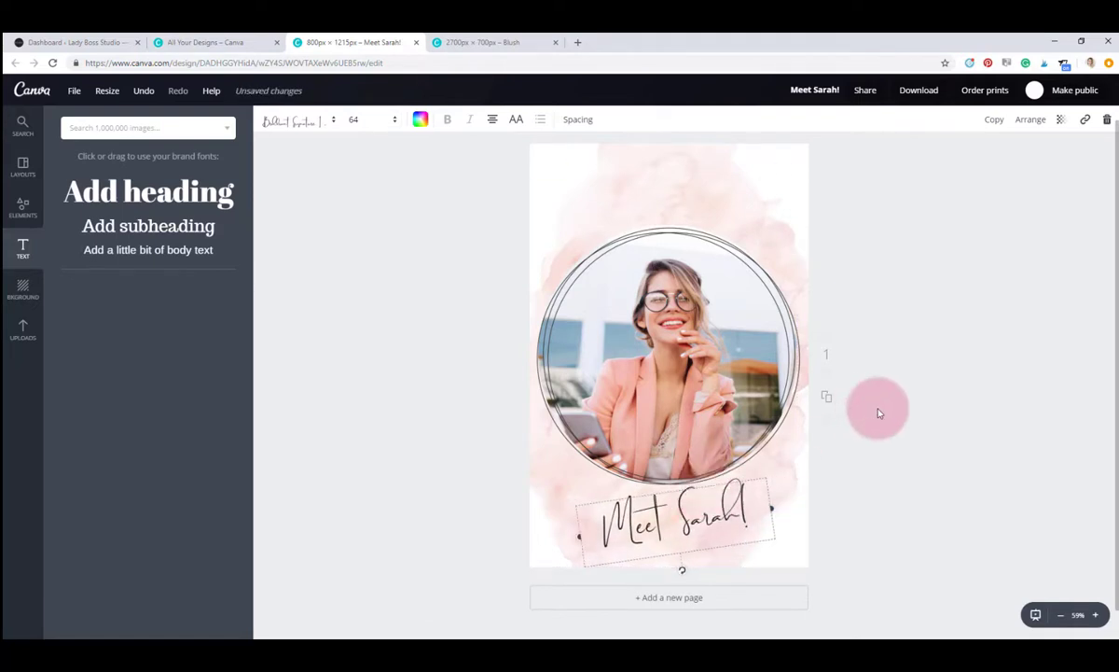
{"action": "left_click", "coordinate": [854, 396]}
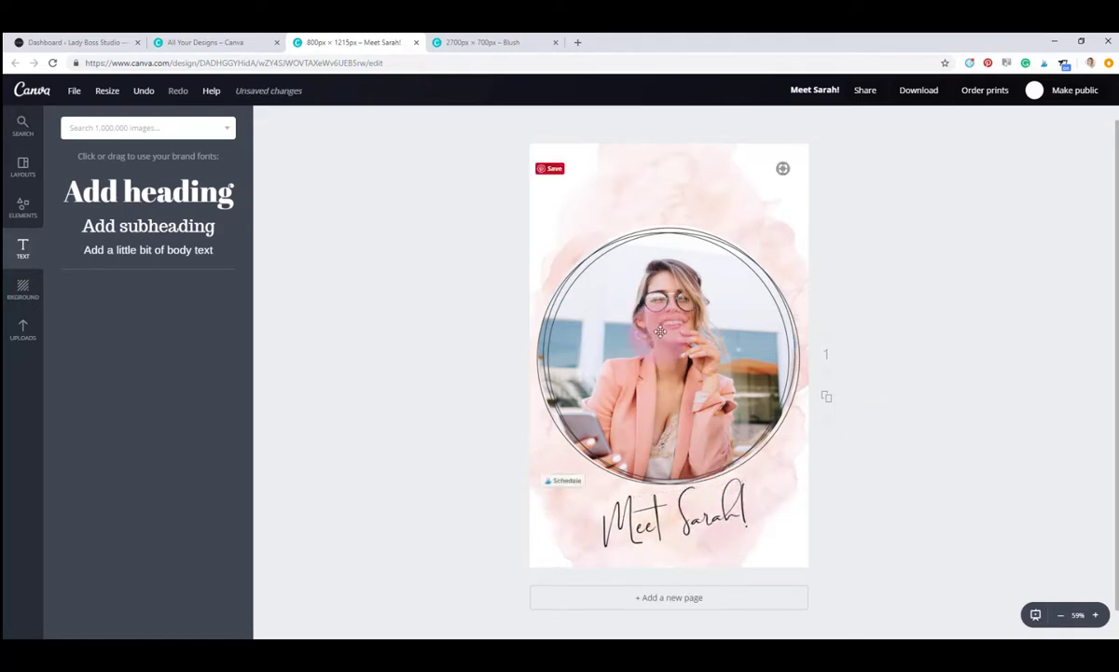
Move the framed photo, circle border and greeting up together to balance them vertically on the watercolour background
{"action": "left_click_drag", "start_coordinate": [458, 206], "coordinate": [880, 540]}
{"action": "key", "text": "Up"}
{"action": "key", "text": "Up"}
{"action": "key", "text": "Up"}
{"action": "key", "text": "Up"}
{"action": "key", "text": "Up"}
{"action": "key", "text": "Up"}
{"action": "key", "text": "Up"}
{"action": "key", "text": "Up"}
{"action": "key", "text": "Up"}
{"action": "key", "text": "Up"}
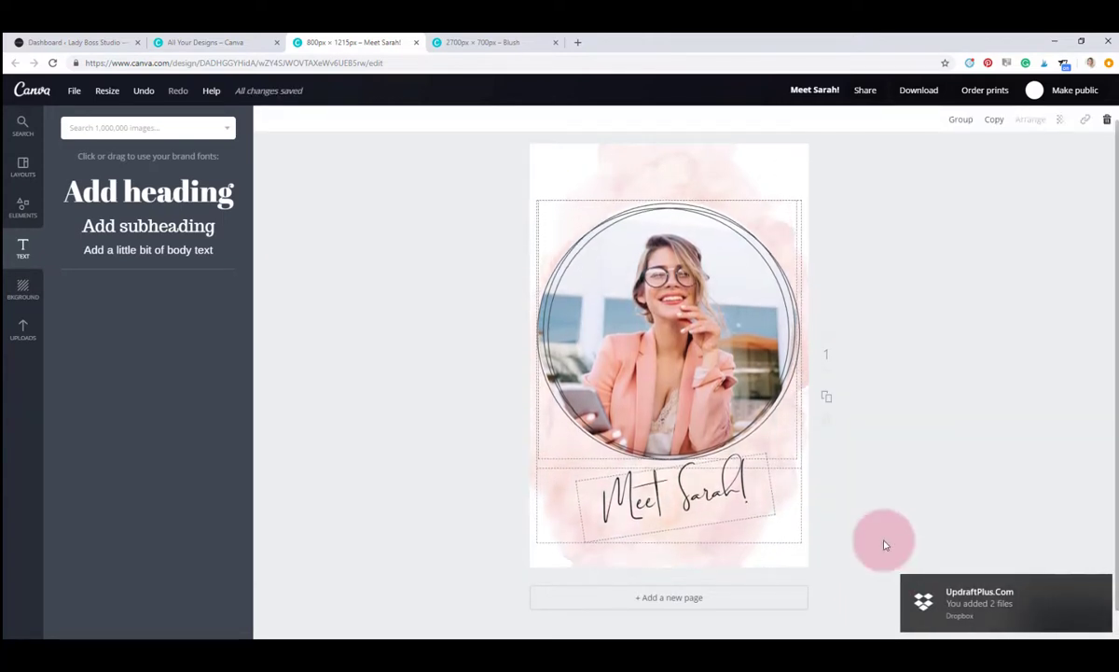
{"action": "key", "text": "Down"}
{"action": "key", "text": "Down"}
{"action": "key", "text": "Down"}
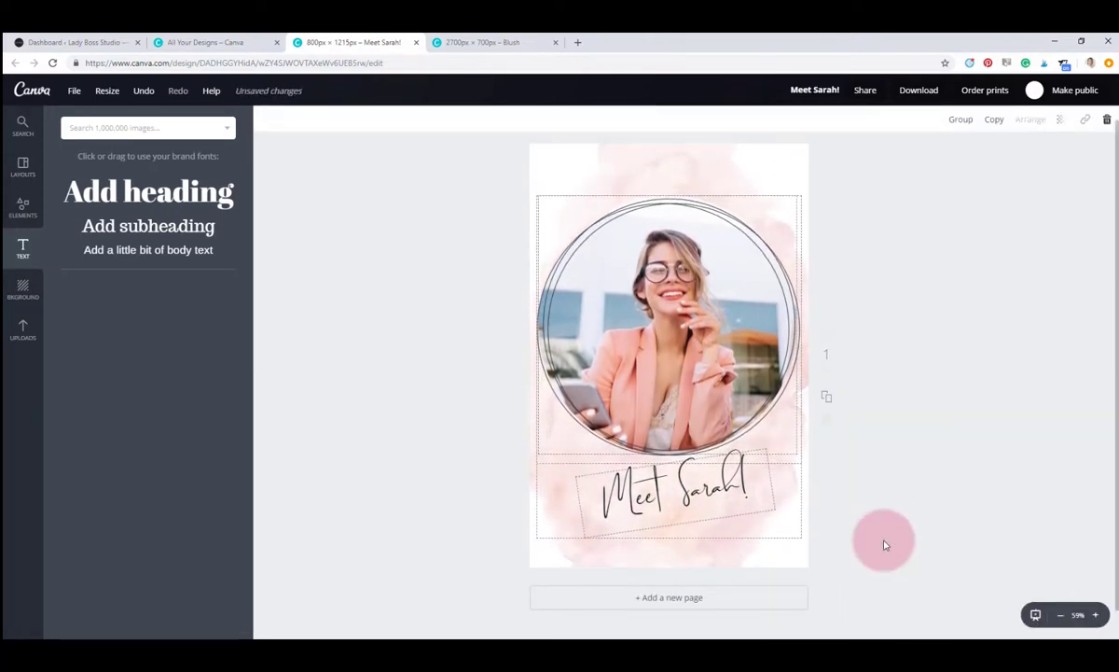
{"action": "left_click", "coordinate": [883, 462]}
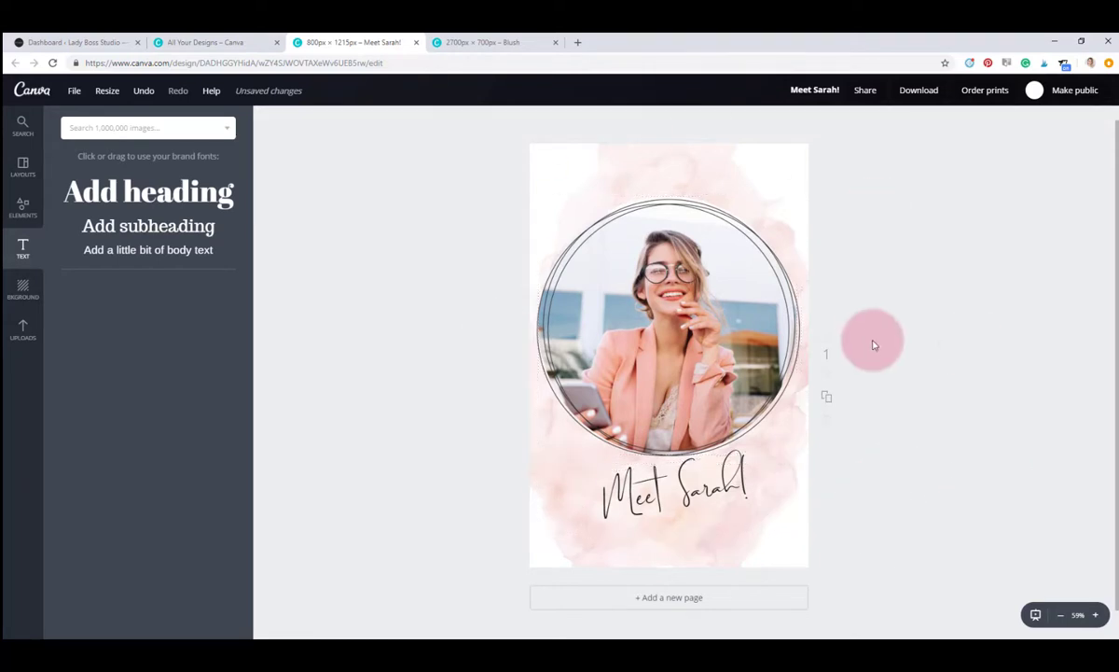
Download the finished About Me design as a PNG and dismiss the download message
{"action": "left_click", "coordinate": [921, 97]}
{"action": "left_click", "coordinate": [898, 154]}
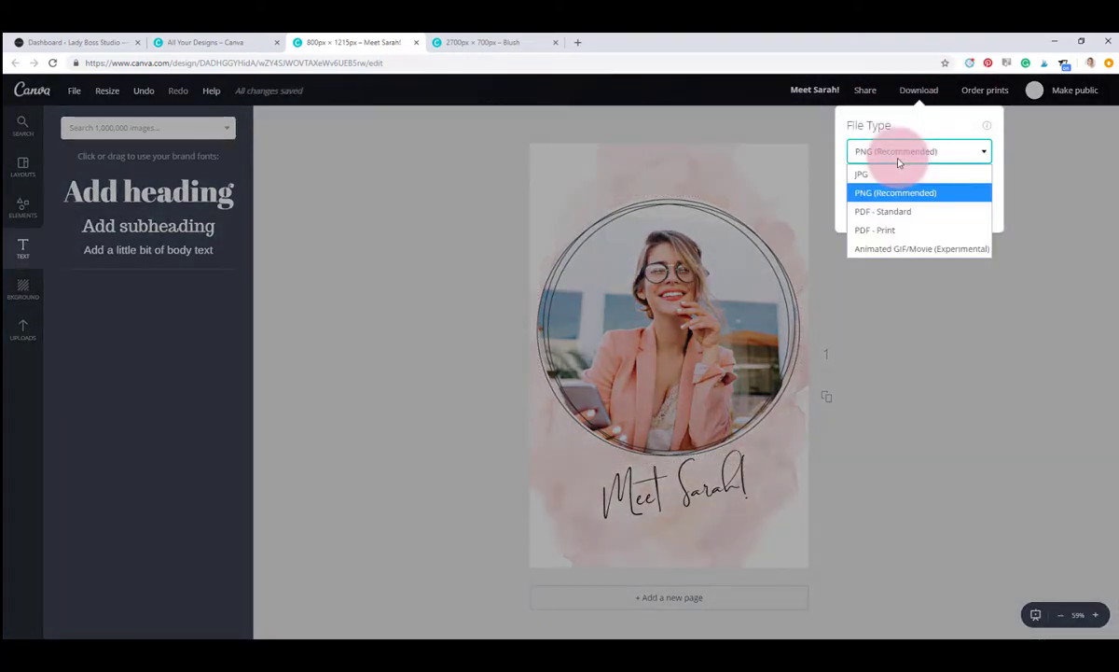
{"action": "left_click", "coordinate": [895, 192]}
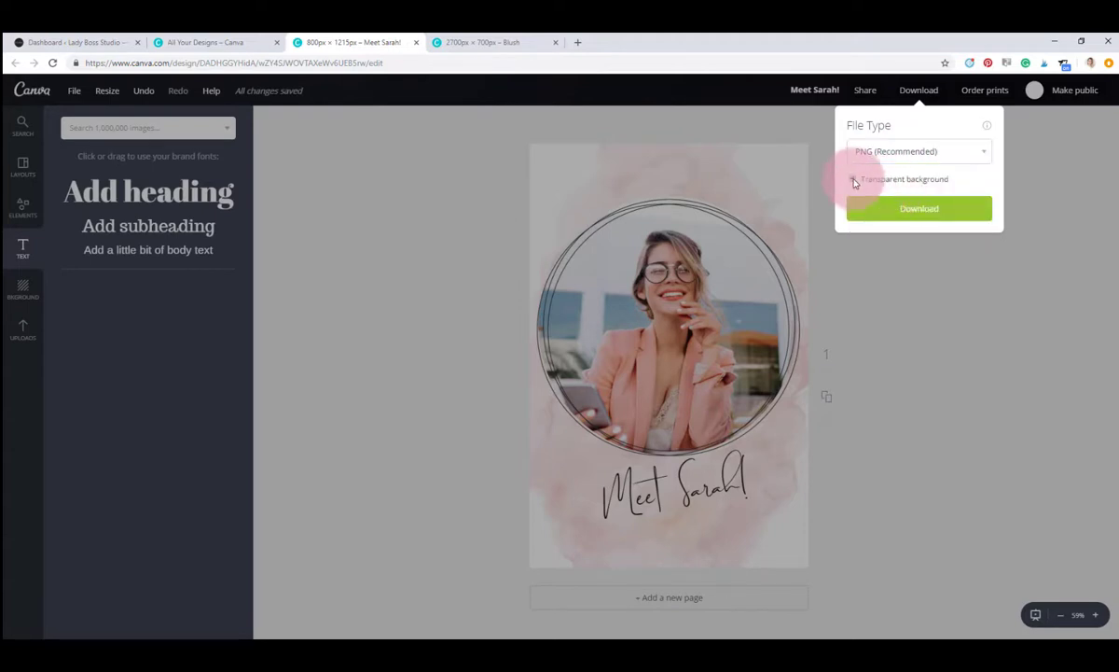
{"action": "left_click", "coordinate": [938, 211]}
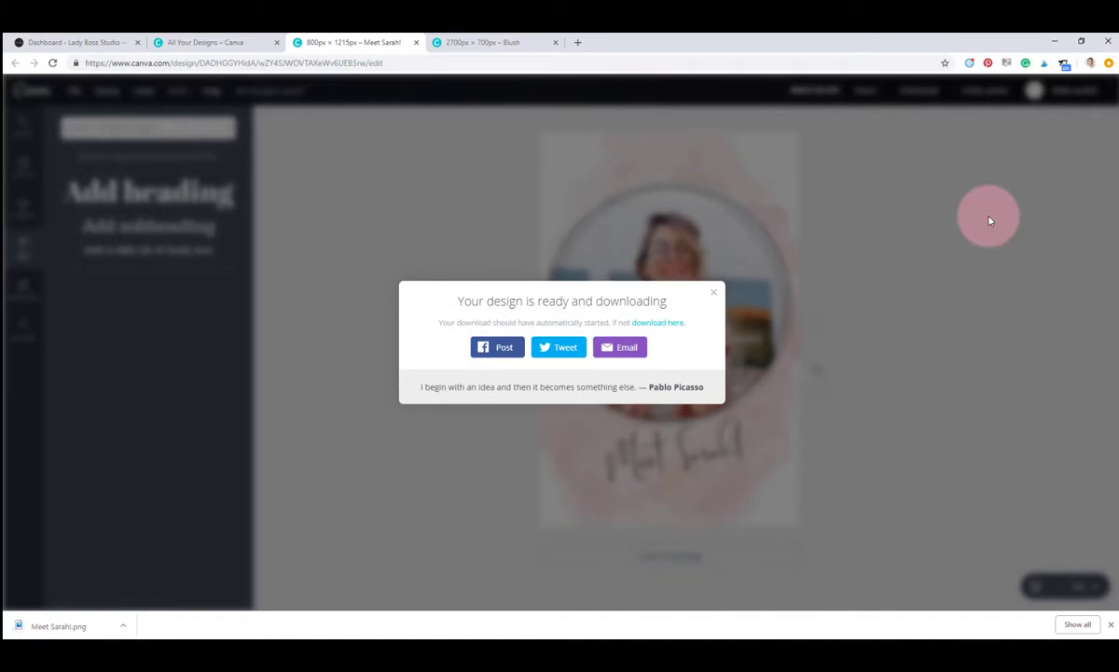
{"action": "left_click", "coordinate": [712, 294]}
Switch to the WordPress dashboard, go to the widget settings and add an Image widget to the Right Widget area
{"action": "left_click", "coordinate": [54, 44]}
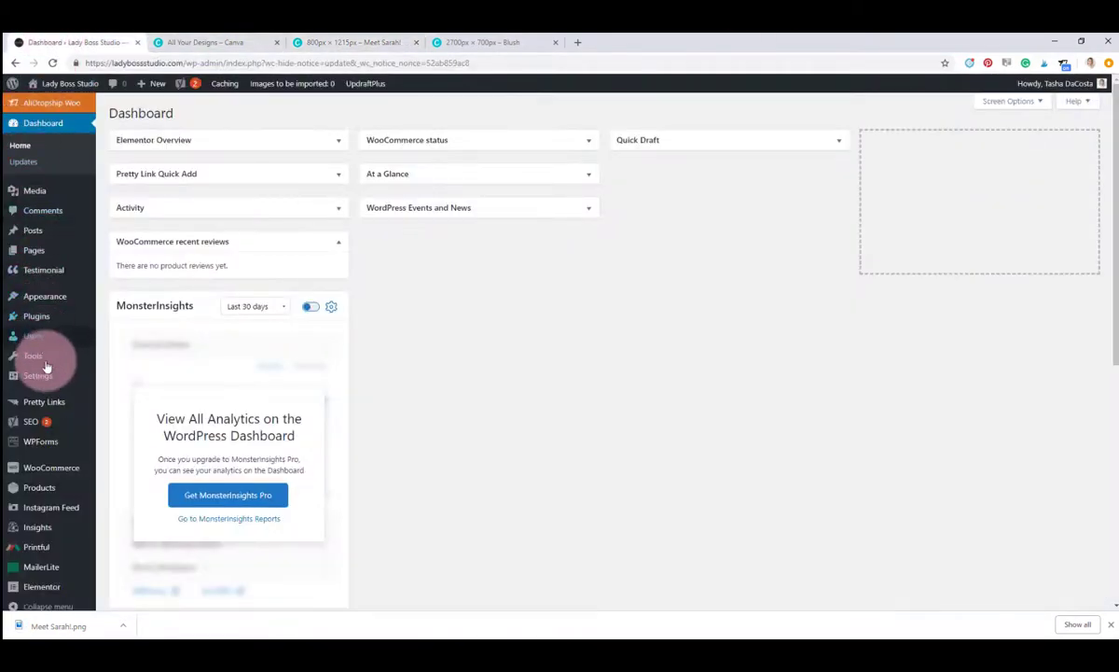
{"action": "mouse_move", "coordinate": [56, 410]}
{"action": "mouse_move", "coordinate": [56, 297]}
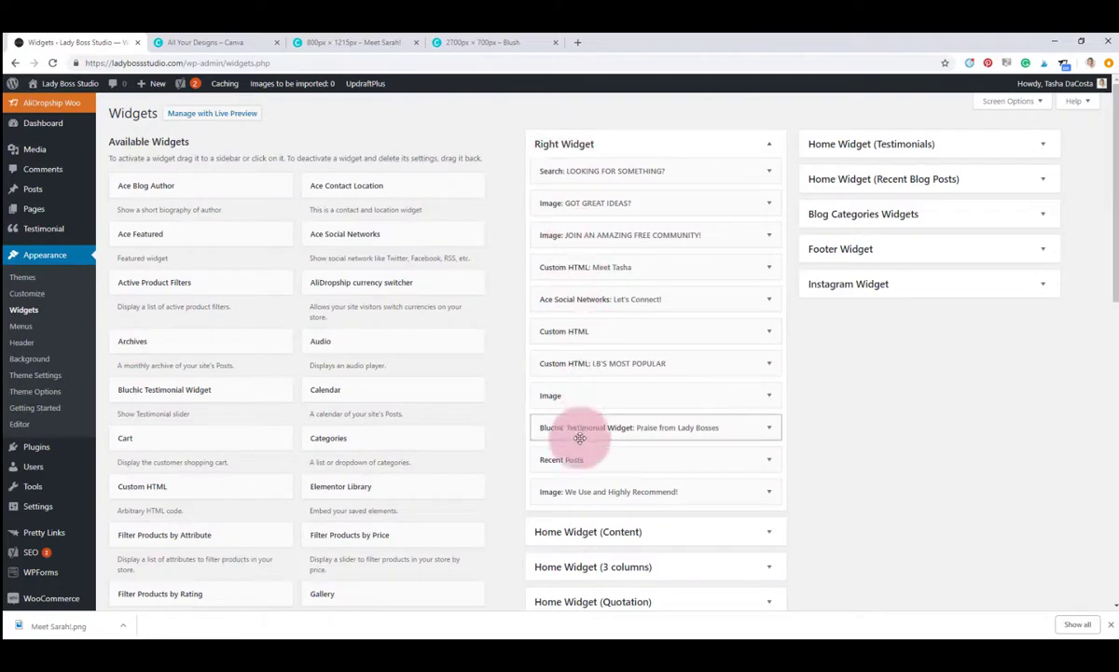
{"action": "scroll", "coordinate": [481, 410], "scroll_direction": "down", "scroll_amount": 2}
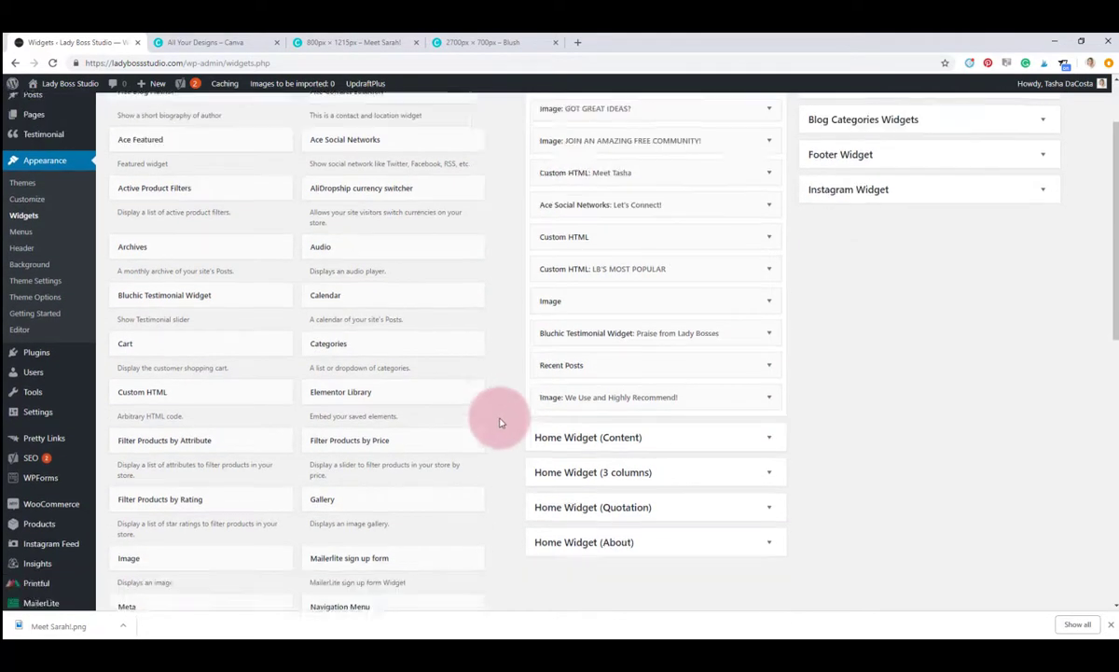
{"action": "left_click", "coordinate": [165, 557]}
{"action": "scroll", "coordinate": [294, 519], "scroll_direction": "down", "scroll_amount": 1}
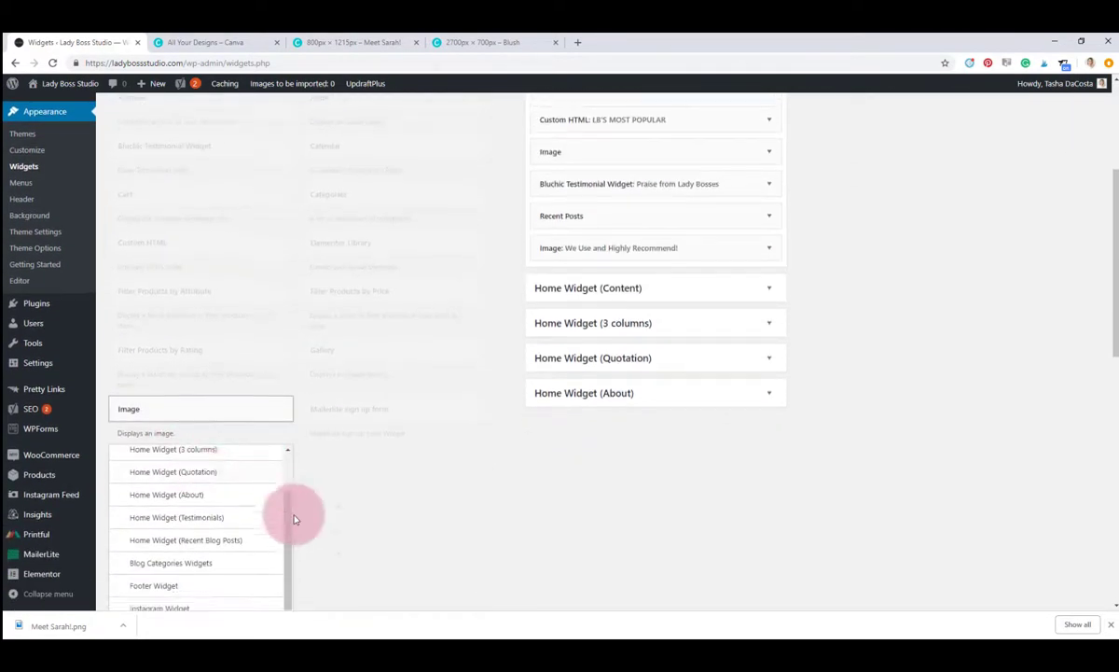
{"action": "scroll", "coordinate": [294, 520], "scroll_direction": "down", "scroll_amount": 3}
{"action": "left_click", "coordinate": [218, 355]}
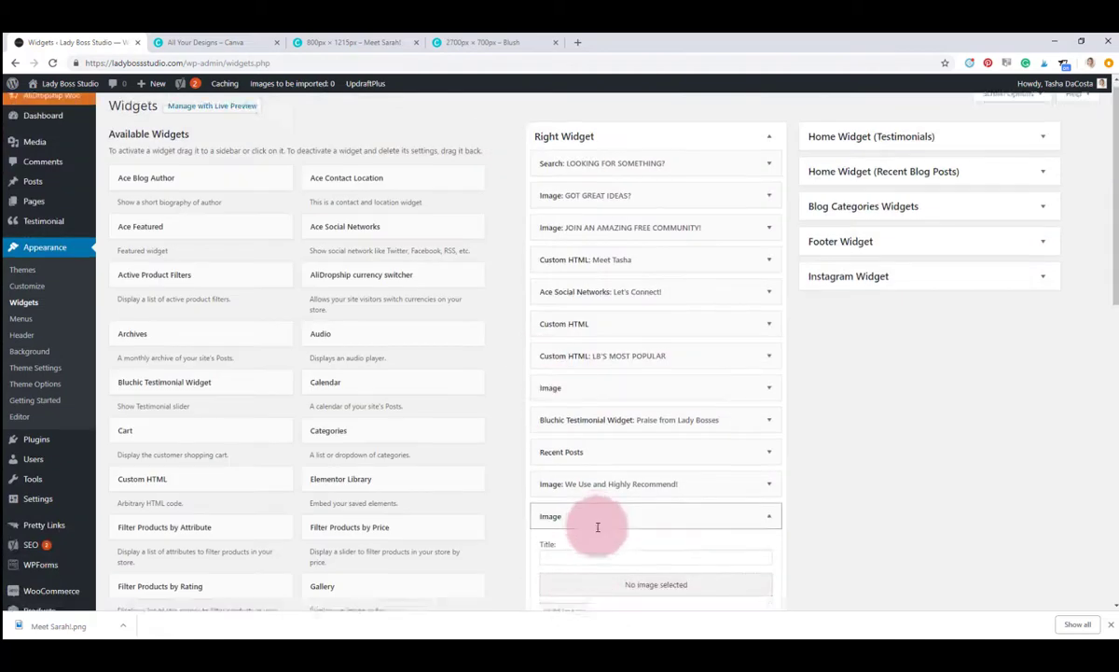
Upload the About Me PNG from the Downloads folder and add it to the new Image widget
{"action": "scroll", "coordinate": [598, 527], "scroll_direction": "down", "scroll_amount": 1}
{"action": "left_click", "coordinate": [619, 480]}
{"action": "left_click", "coordinate": [178, 132]}
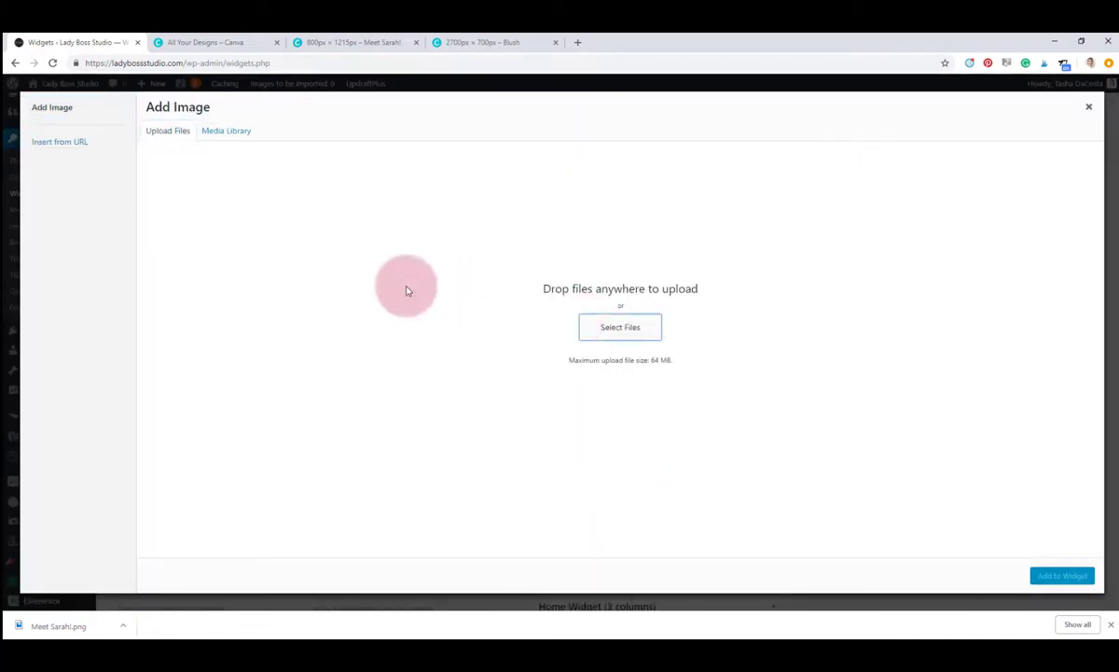
{"action": "left_click", "coordinate": [407, 290]}
{"action": "left_click", "coordinate": [94, 131]}
{"action": "left_click", "coordinate": [379, 146]}
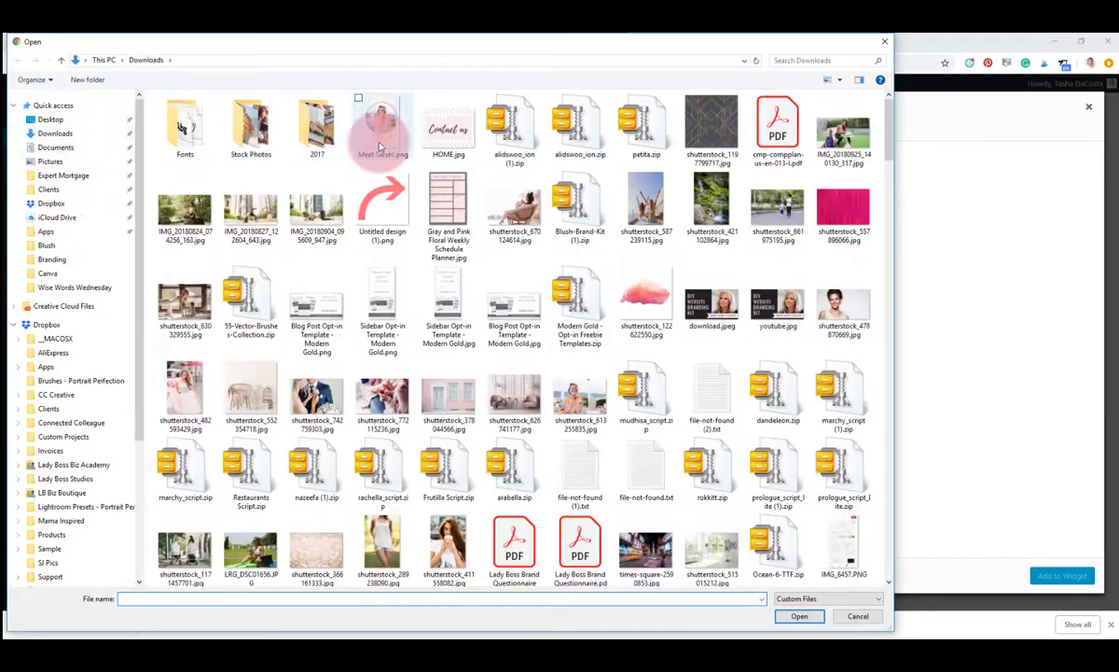
{"action": "left_click", "coordinate": [799, 615]}
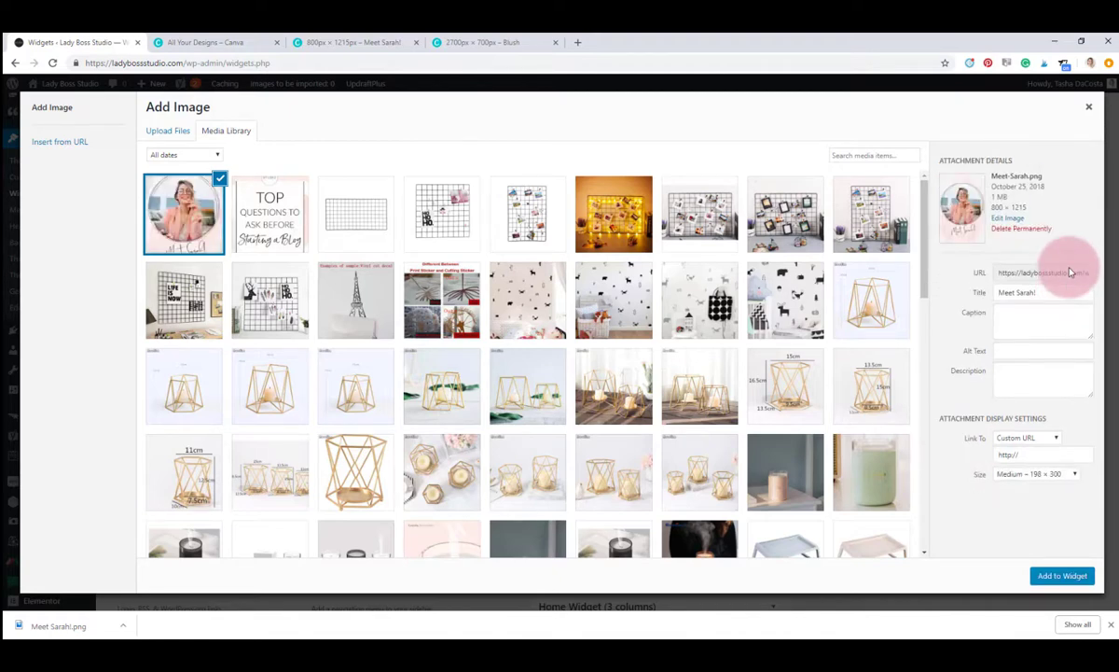
{"action": "left_click", "coordinate": [1056, 572]}
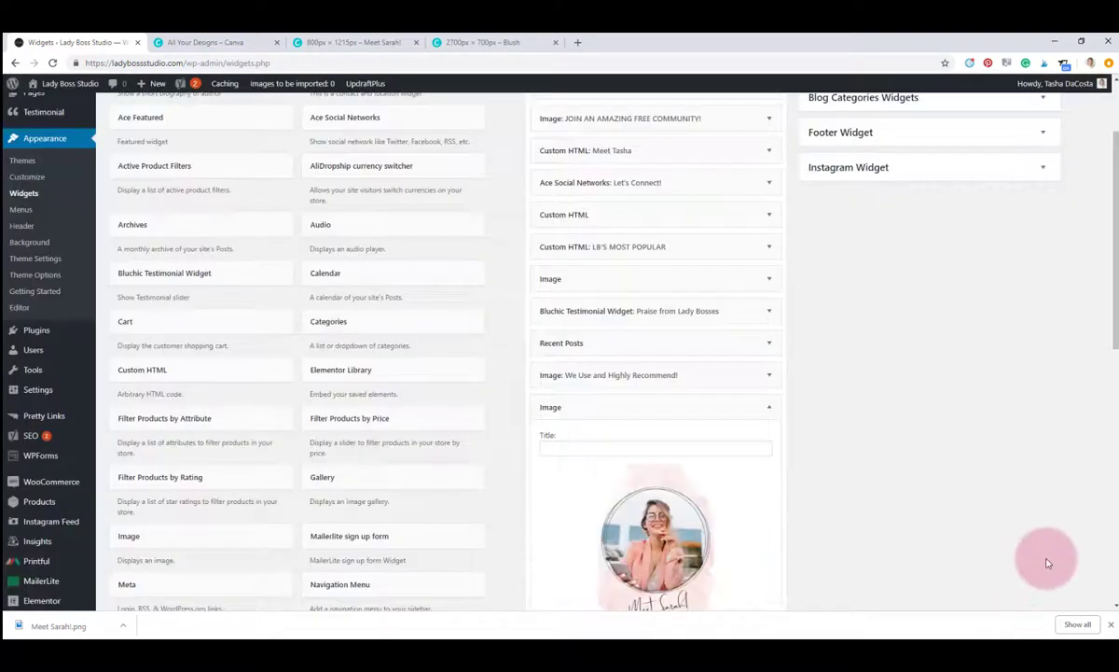
{"action": "scroll", "coordinate": [707, 461], "scroll_direction": "down", "scroll_amount": 3}
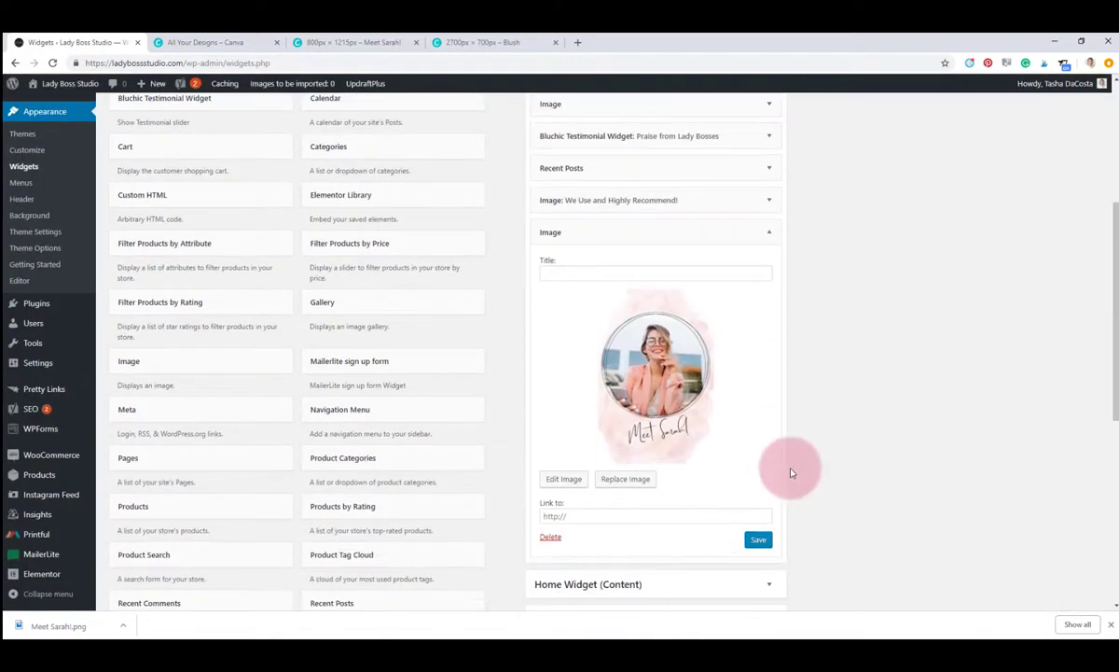
{"action": "left_click", "coordinate": [580, 516]}
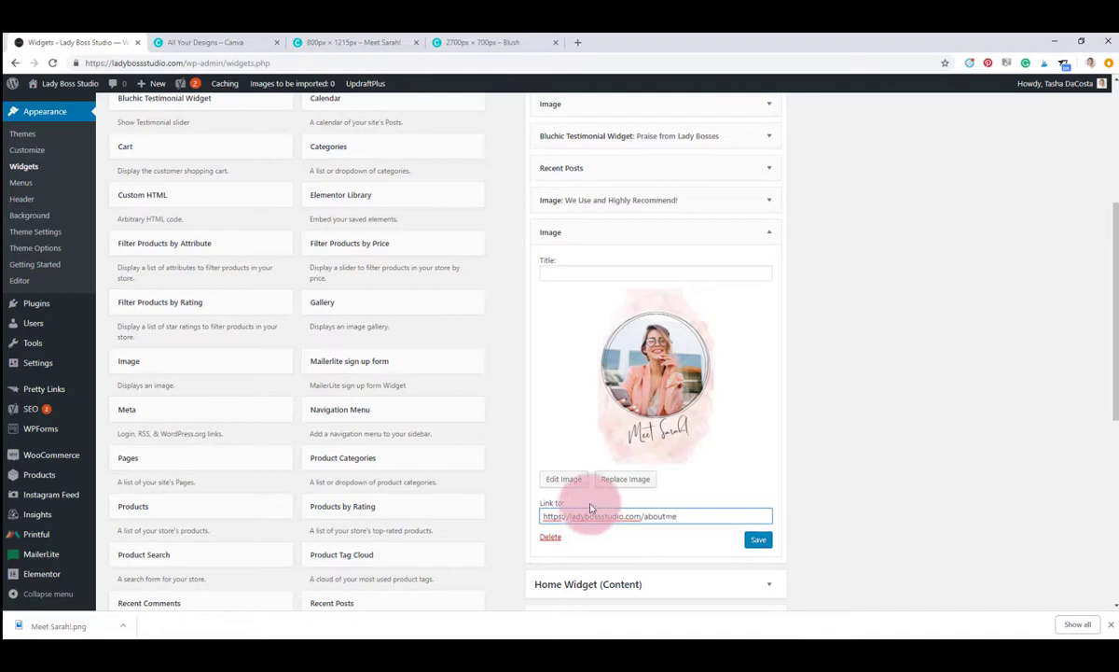
{"action": "left_click", "coordinate": [757, 539]}
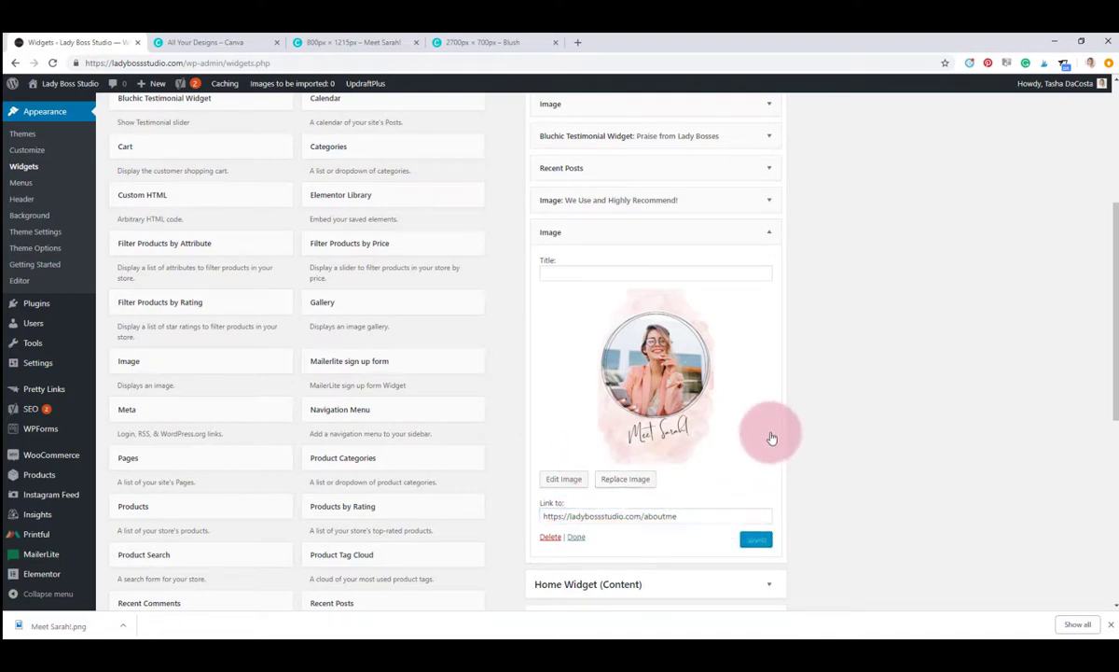
View the live site's blog page, examine the About Me image in its sidebar, and return to the home page
{"action": "left_click", "coordinate": [70, 83]}
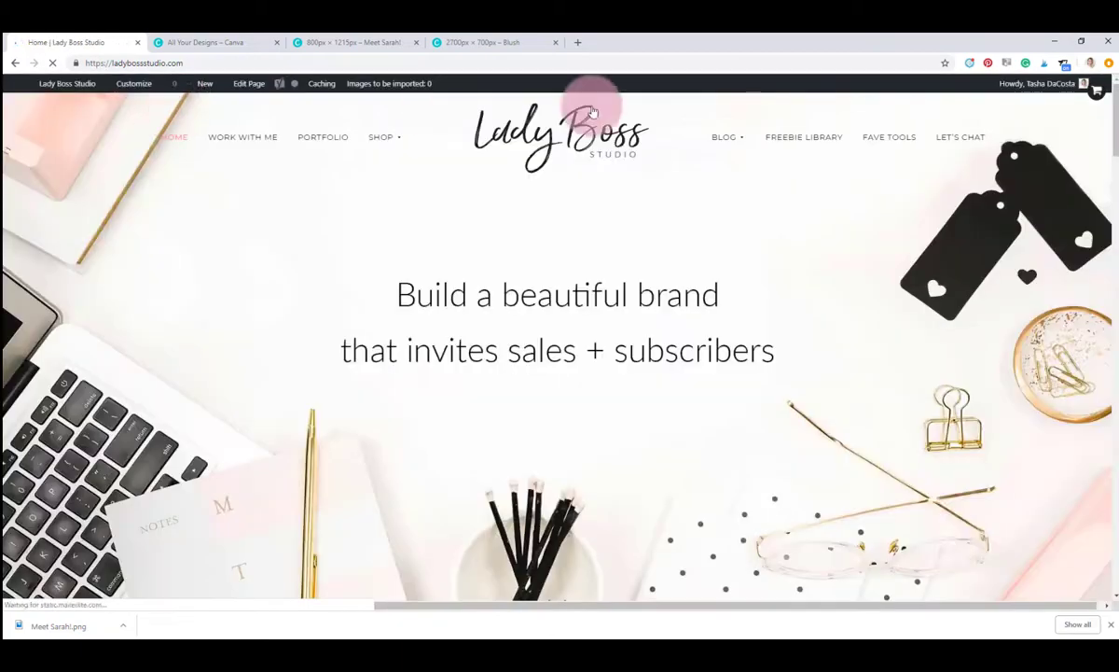
{"action": "mouse_move", "coordinate": [718, 142]}
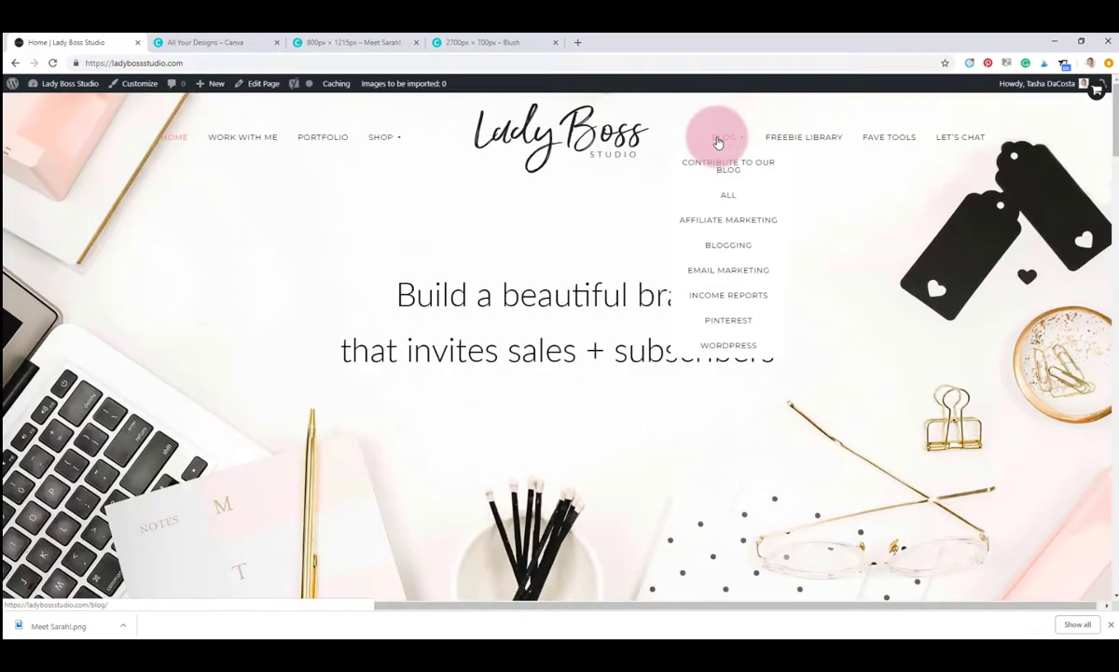
{"action": "scroll", "coordinate": [774, 303], "scroll_direction": "down", "scroll_amount": 15}
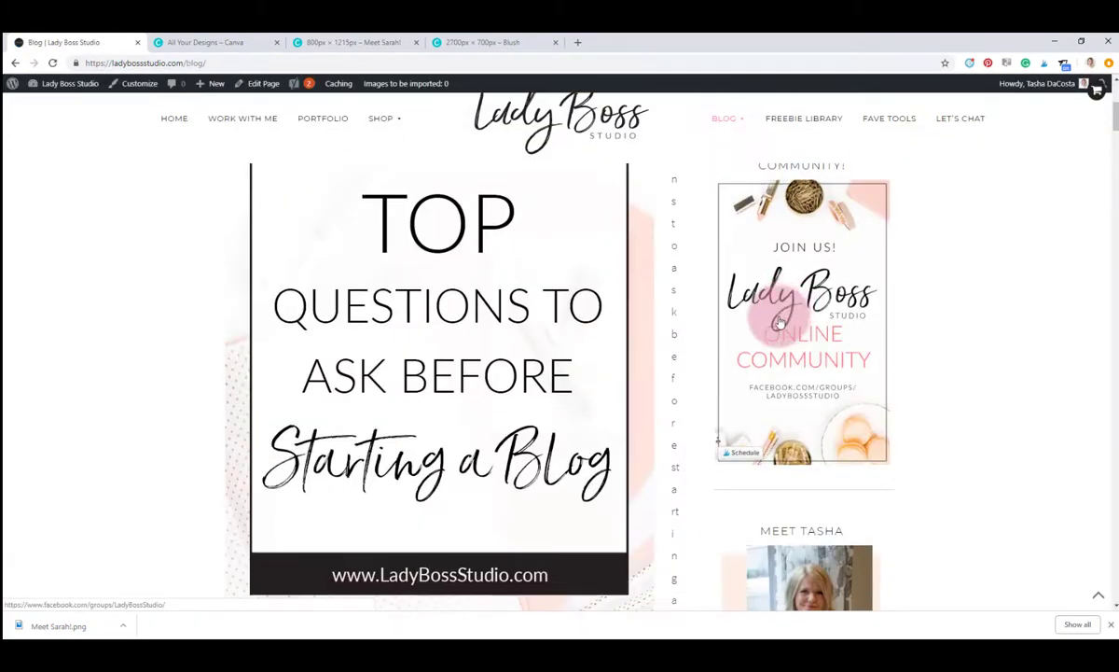
{"action": "scroll", "coordinate": [774, 320], "scroll_direction": "down", "scroll_amount": 10}
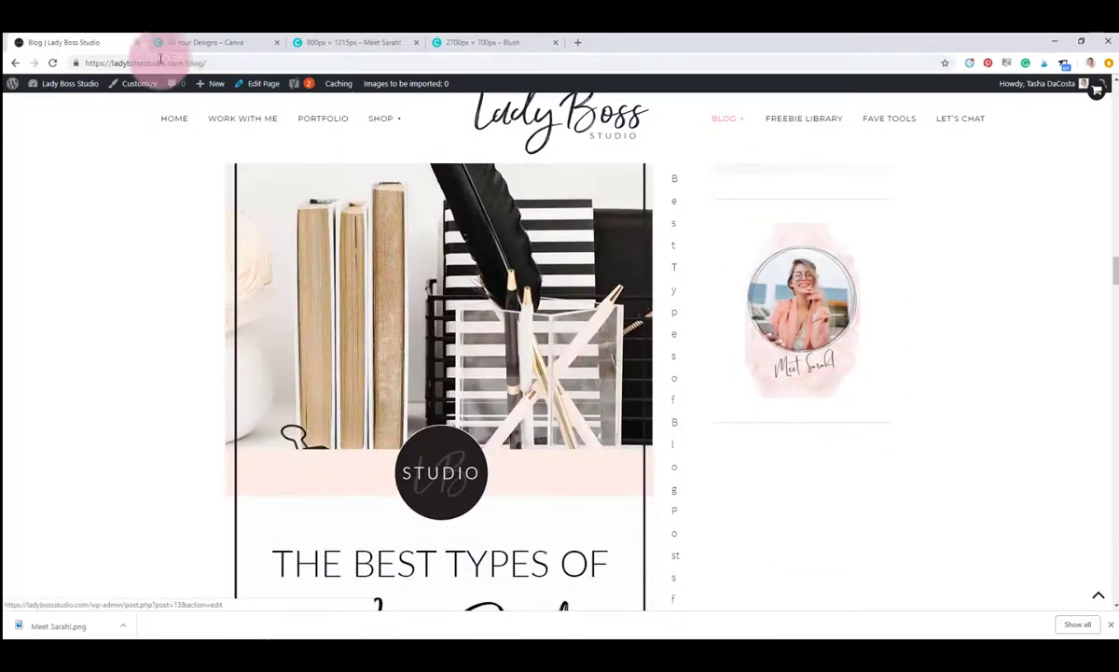
{"action": "left_click", "coordinate": [14, 64]}
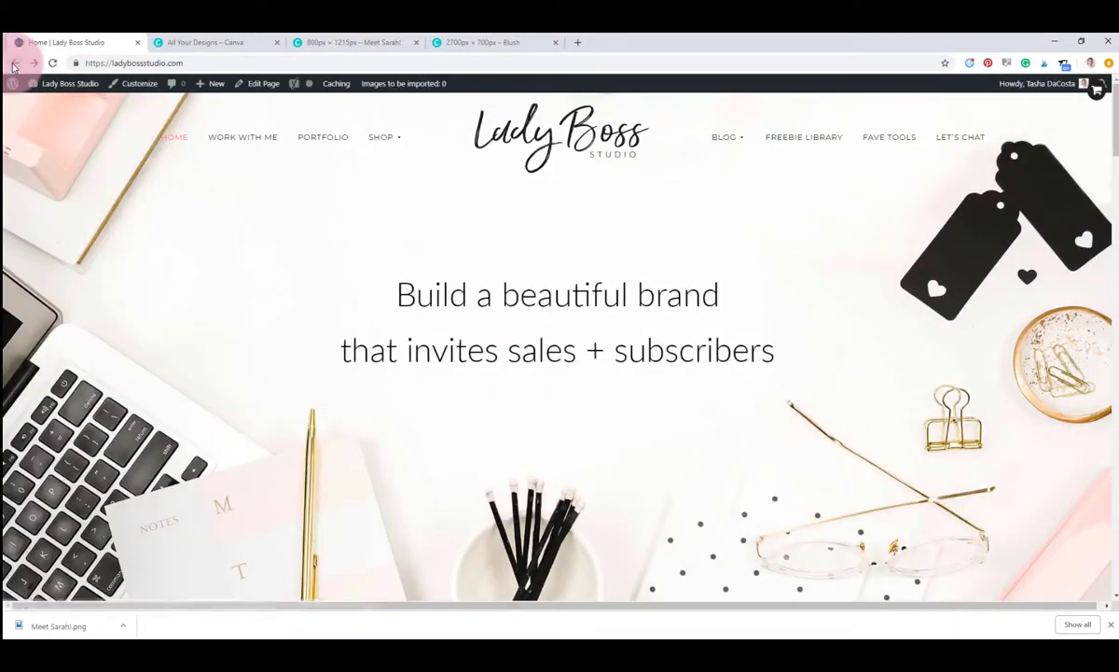
{"action": "left_click", "coordinate": [14, 64]}
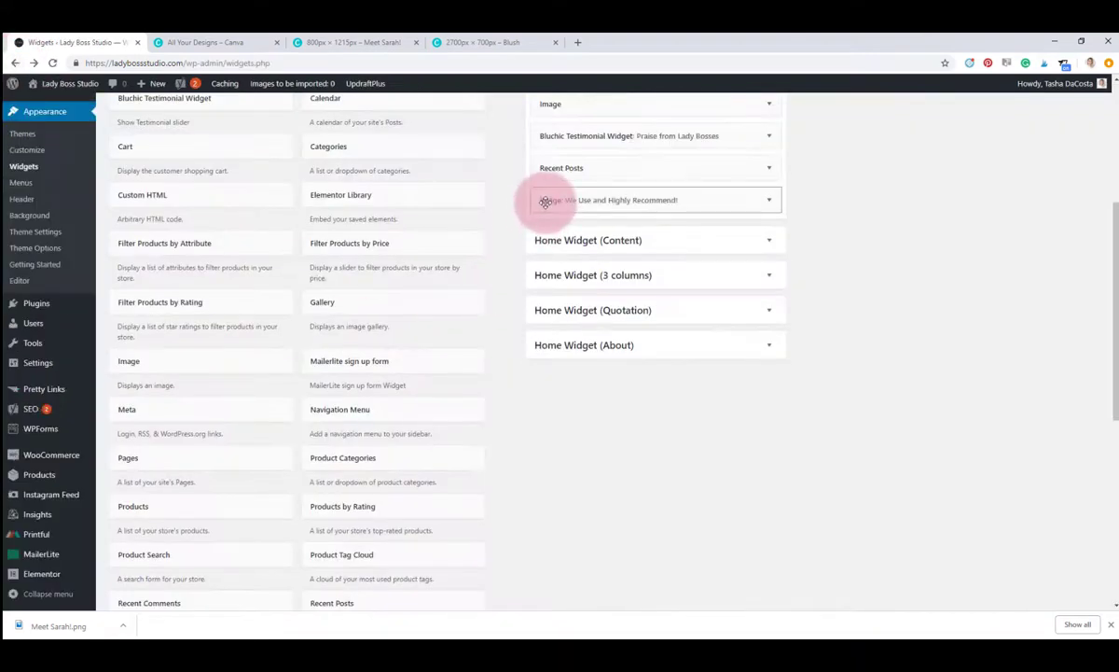
{"action": "left_click", "coordinate": [551, 199]}
{"action": "left_click", "coordinate": [632, 203]}
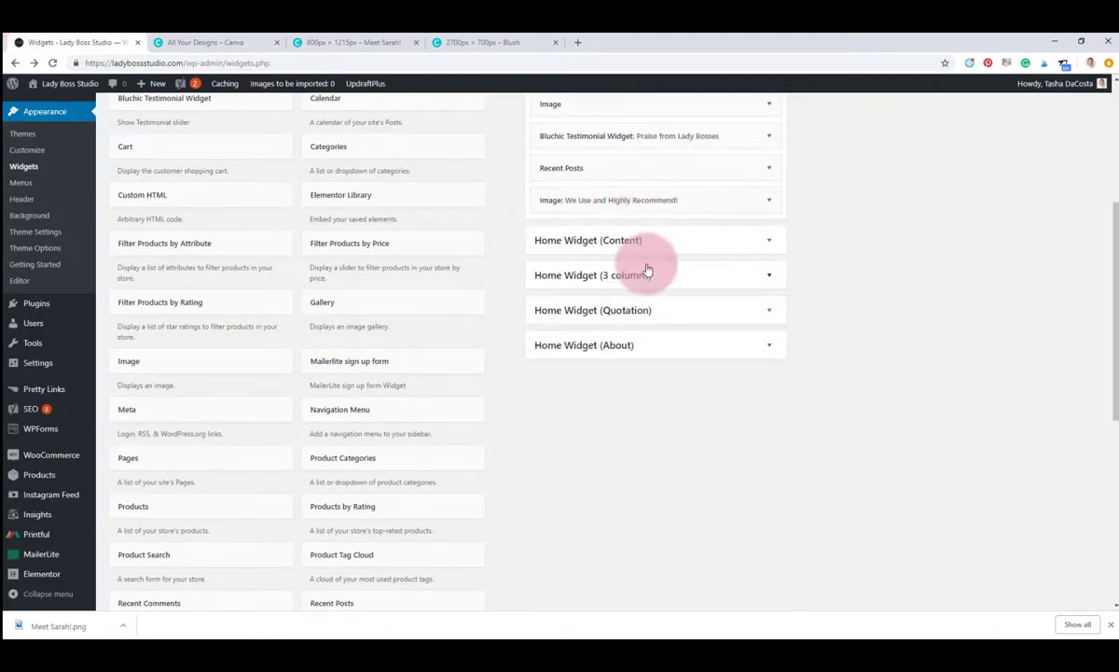
{"action": "scroll", "coordinate": [645, 262], "scroll_direction": "up", "scroll_amount": 2}
{"action": "scroll", "coordinate": [802, 354], "scroll_direction": "up", "scroll_amount": 1}
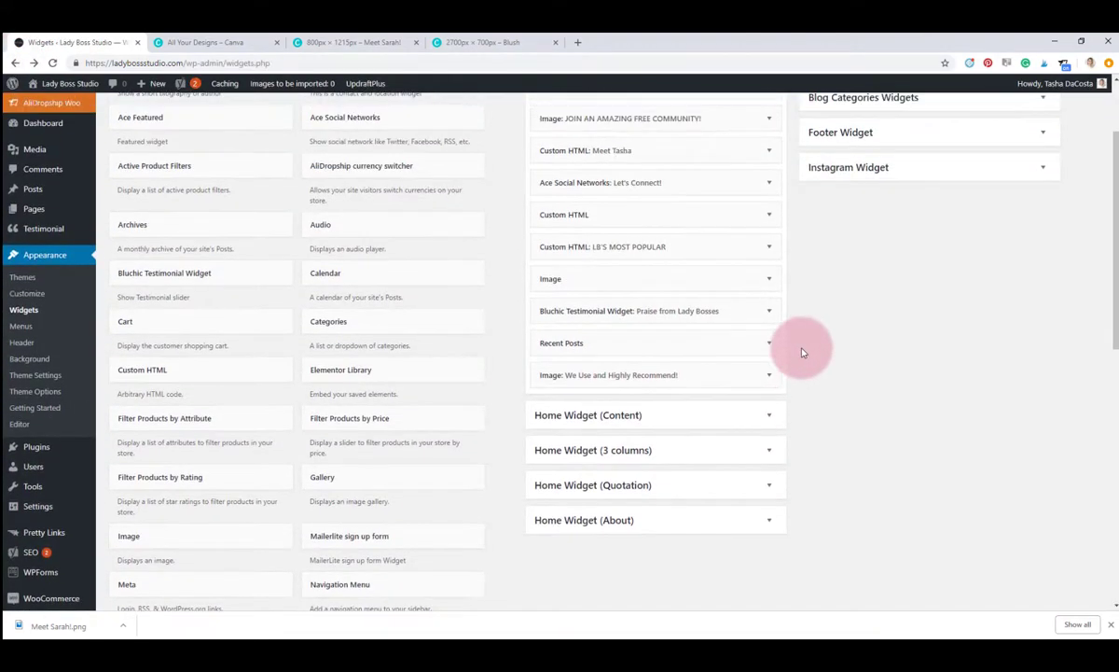
{"action": "scroll", "coordinate": [802, 353], "scroll_direction": "up", "scroll_amount": 2}
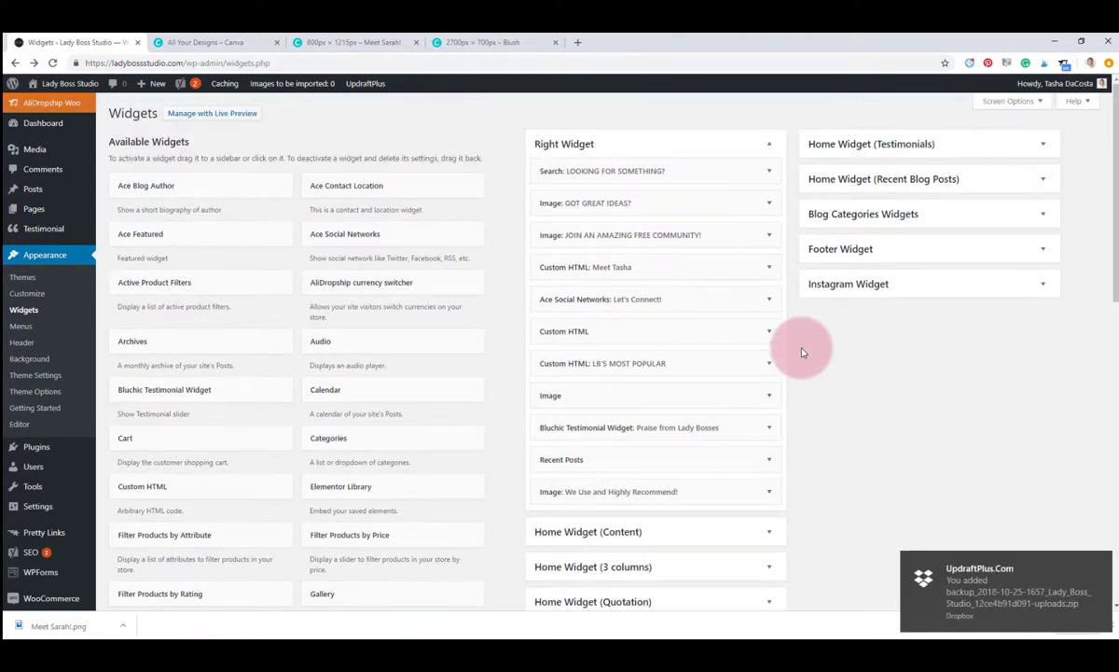
{"action": "left_click", "coordinate": [34, 62]}
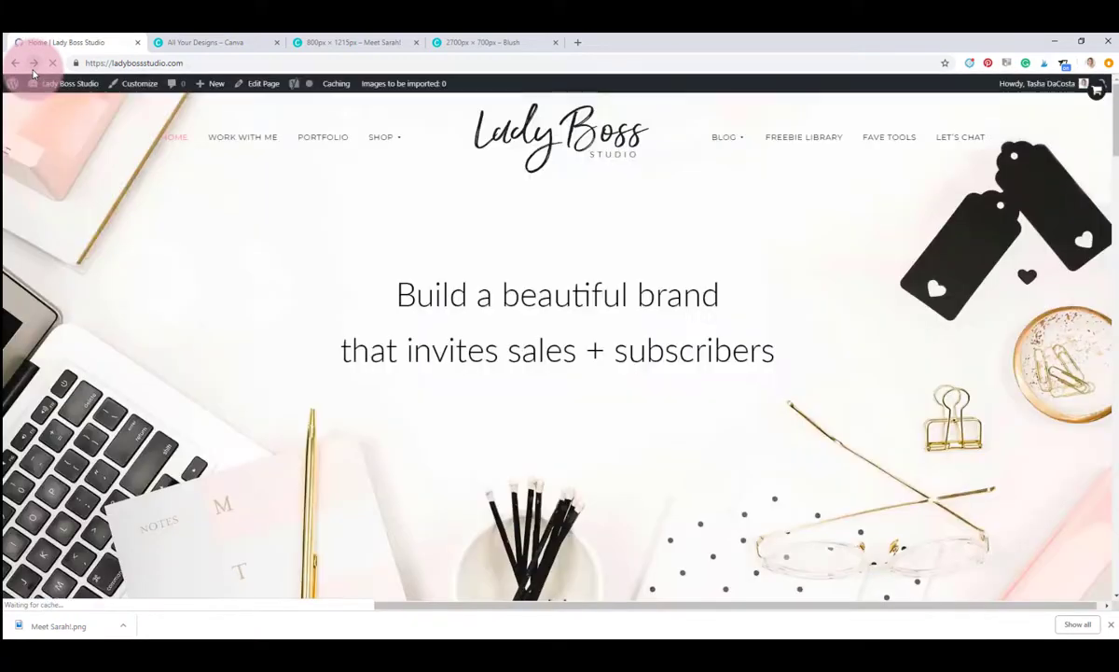
Return to the WordPress widget settings and expand the last Image widget in the Right Widget area
{"action": "mouse_move", "coordinate": [70, 83]}
{"action": "left_click", "coordinate": [58, 104]}
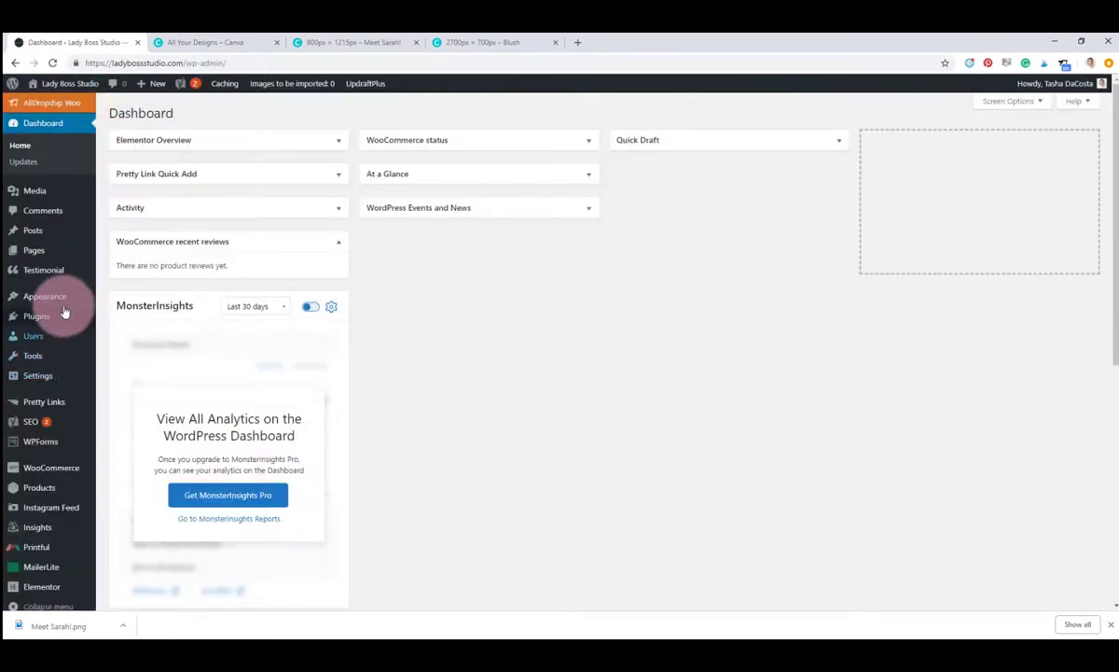
{"action": "mouse_move", "coordinate": [56, 300]}
{"action": "left_click", "coordinate": [140, 315]}
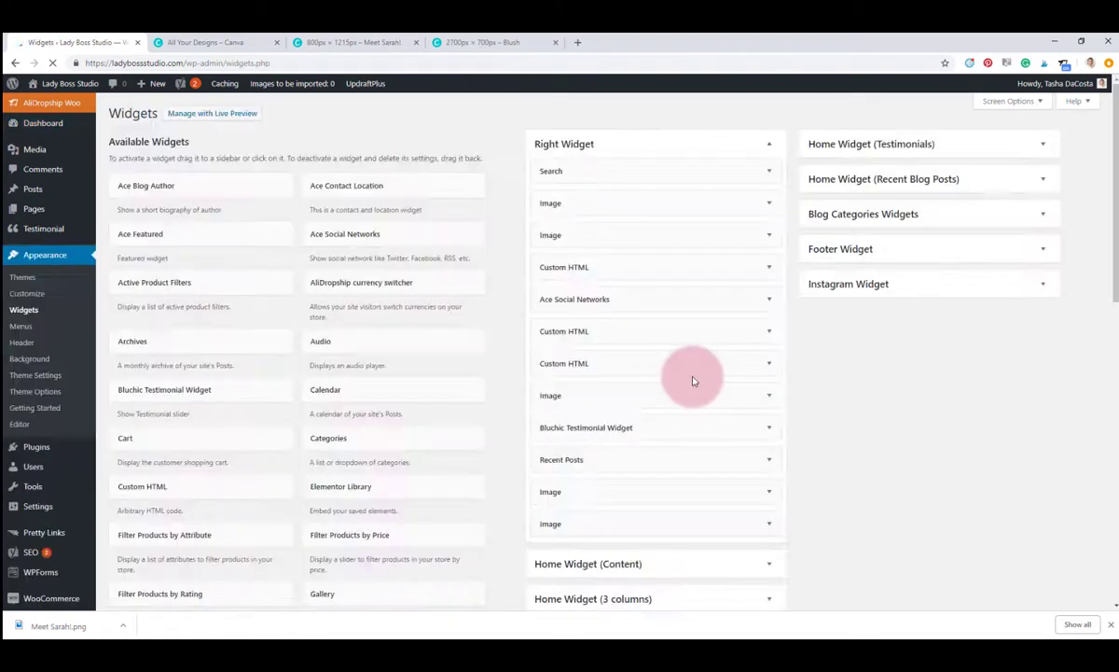
{"action": "left_click", "coordinate": [681, 519]}
{"action": "scroll", "coordinate": [695, 508], "scroll_direction": "down", "scroll_amount": 3}
{"action": "scroll", "coordinate": [697, 501], "scroll_direction": "down", "scroll_amount": 1}
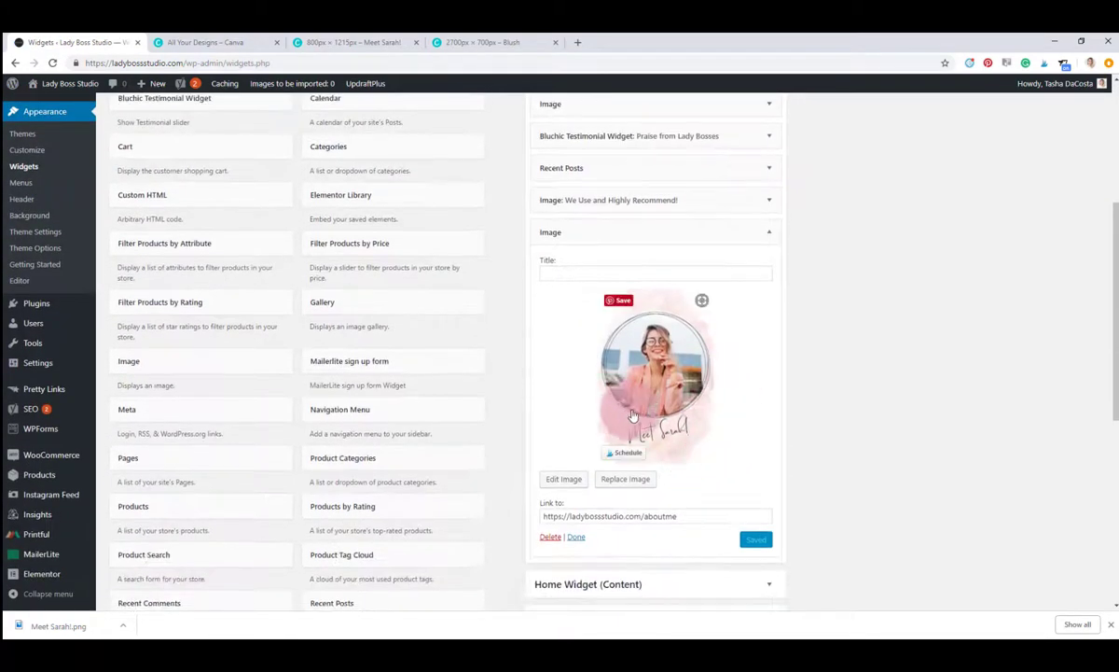
Set the About Me image's display size to Full Size – 800 × 1215, update the image details and save the widget
{"action": "left_click", "coordinate": [639, 436]}
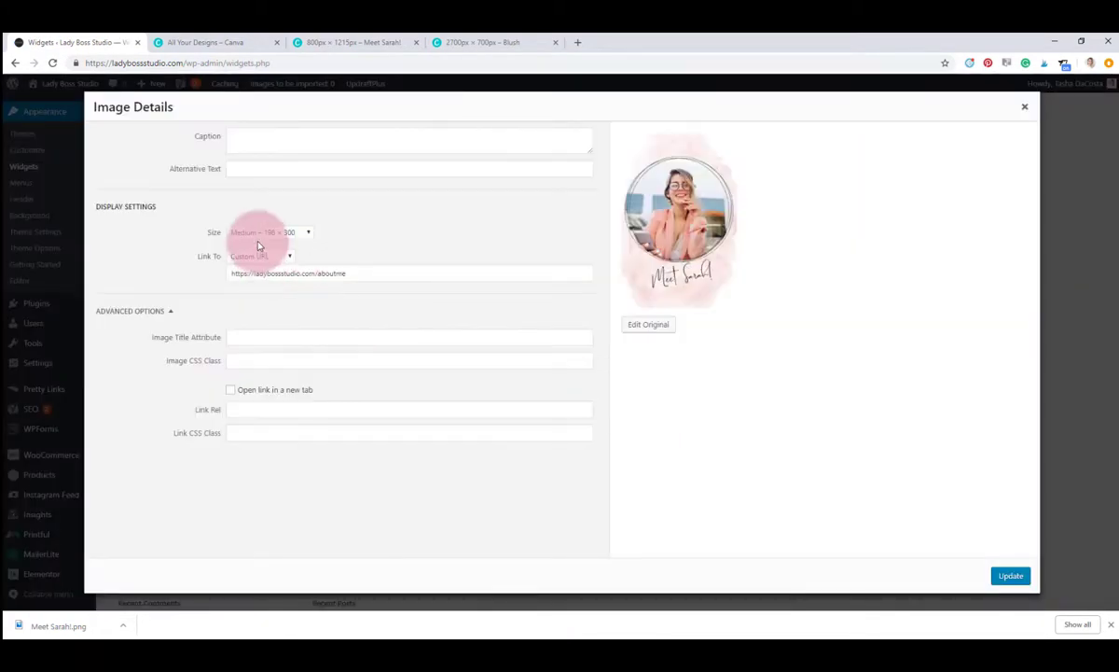
{"action": "left_click", "coordinate": [282, 240]}
{"action": "left_click", "coordinate": [276, 306]}
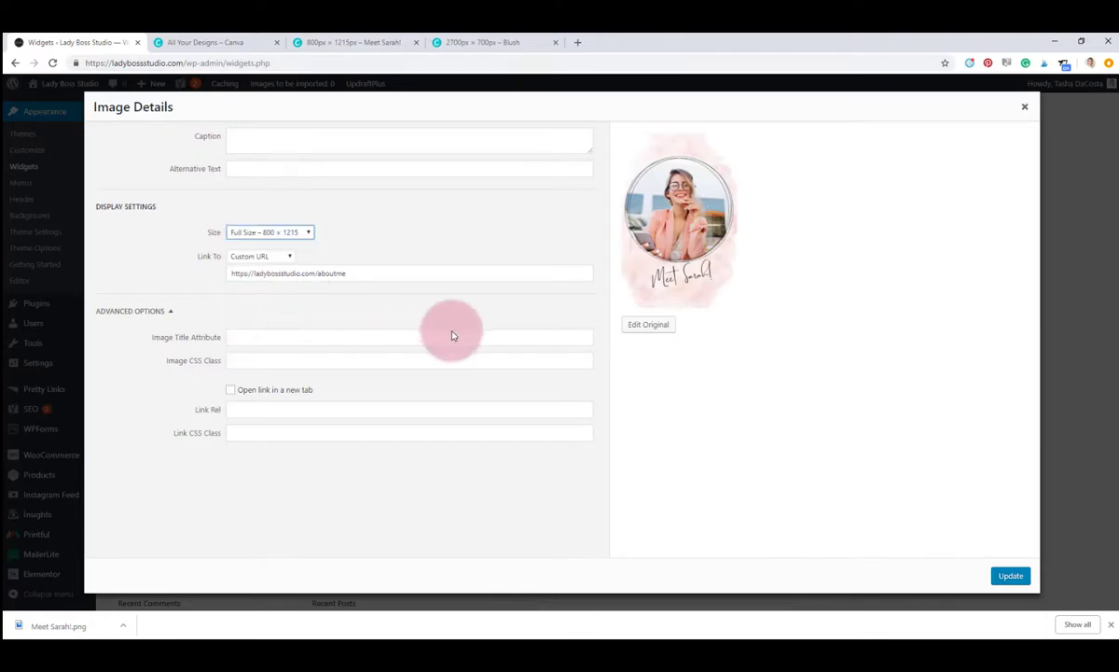
{"action": "left_click", "coordinate": [1010, 575]}
{"action": "scroll", "coordinate": [802, 504], "scroll_direction": "down", "scroll_amount": 4}
{"action": "left_click", "coordinate": [759, 370]}
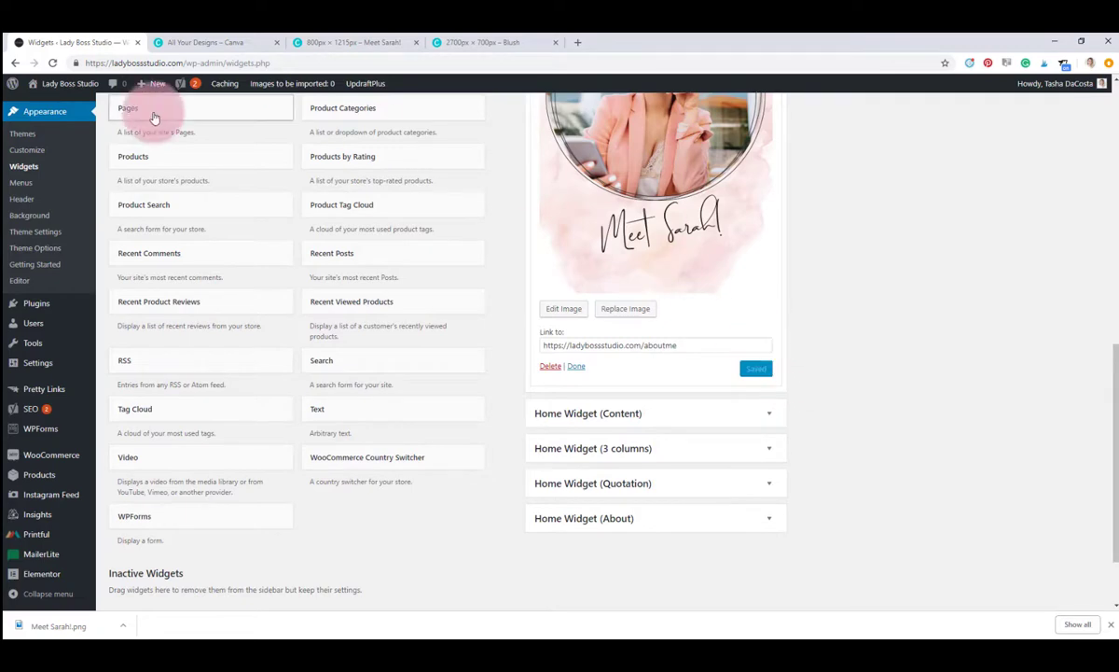
View the live site's blog page, examine the About Me image in its sidebar and test the image's link
{"action": "left_click", "coordinate": [82, 86]}
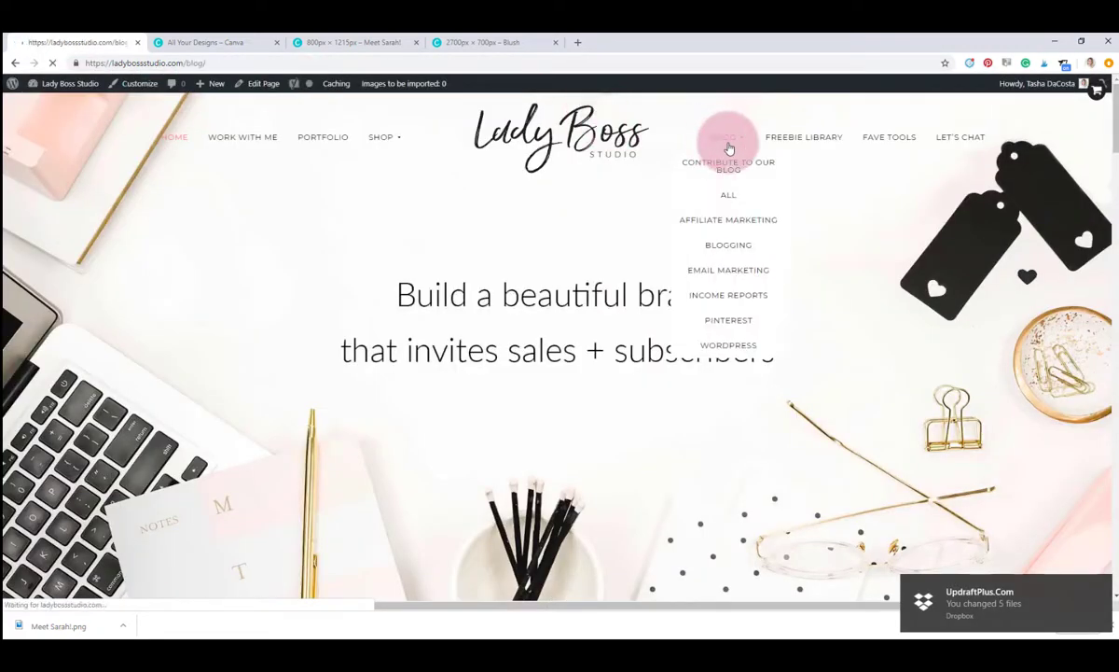
{"action": "scroll", "coordinate": [928, 335], "scroll_direction": "down", "scroll_amount": 15}
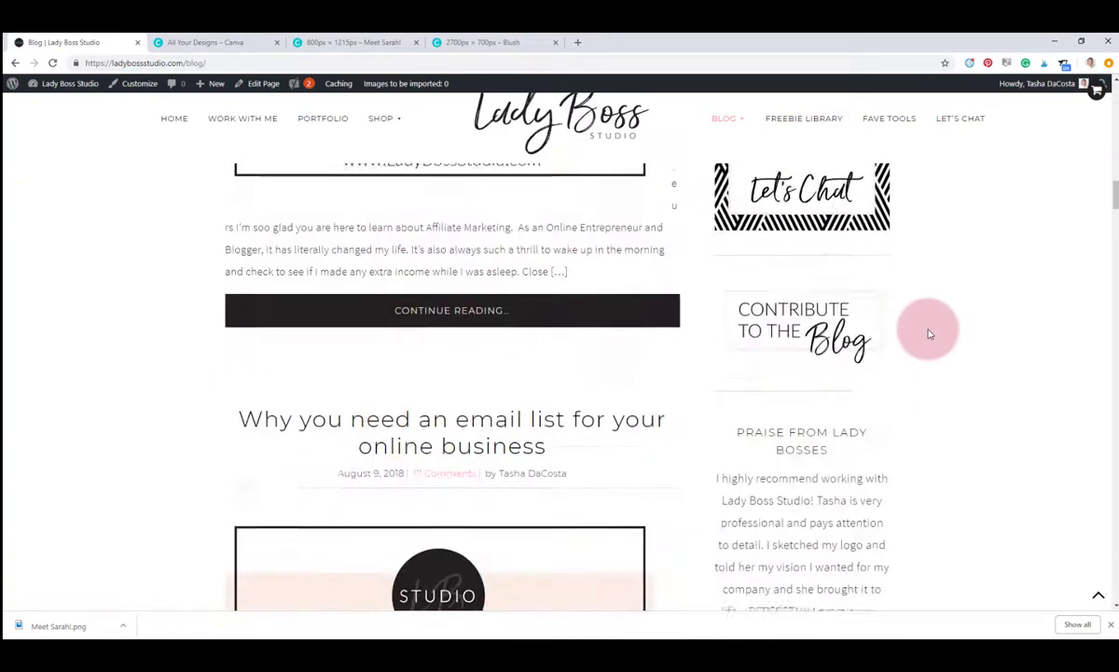
{"action": "scroll", "coordinate": [929, 334], "scroll_direction": "down", "scroll_amount": 12}
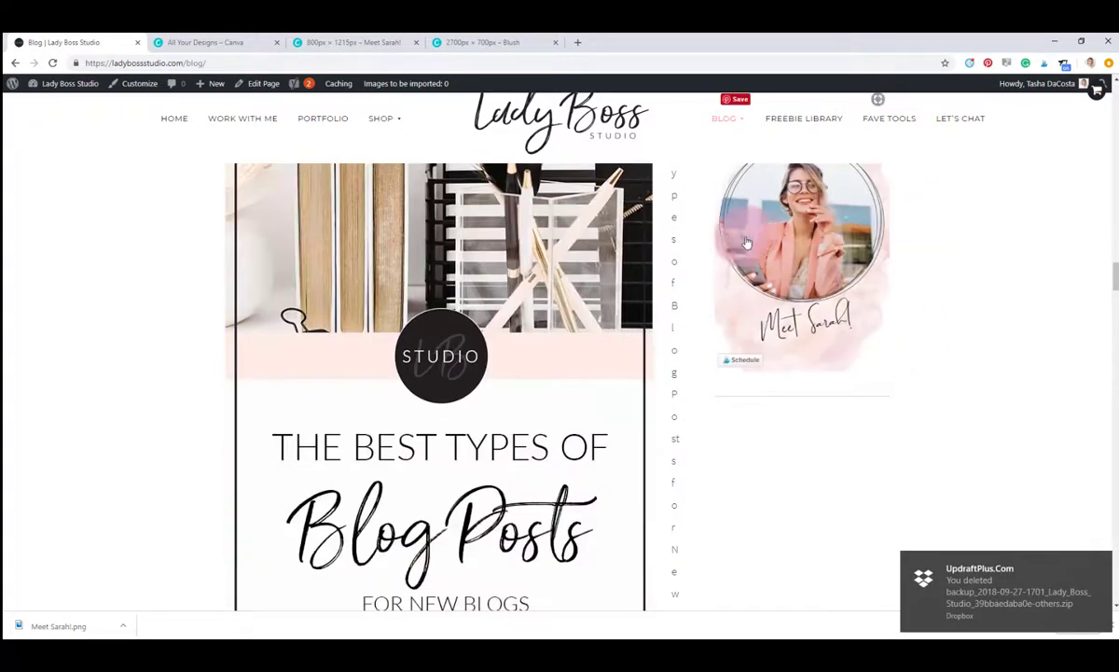
{"action": "scroll", "coordinate": [839, 345], "scroll_direction": "up", "scroll_amount": 2}
{"action": "left_click", "coordinate": [849, 353]}
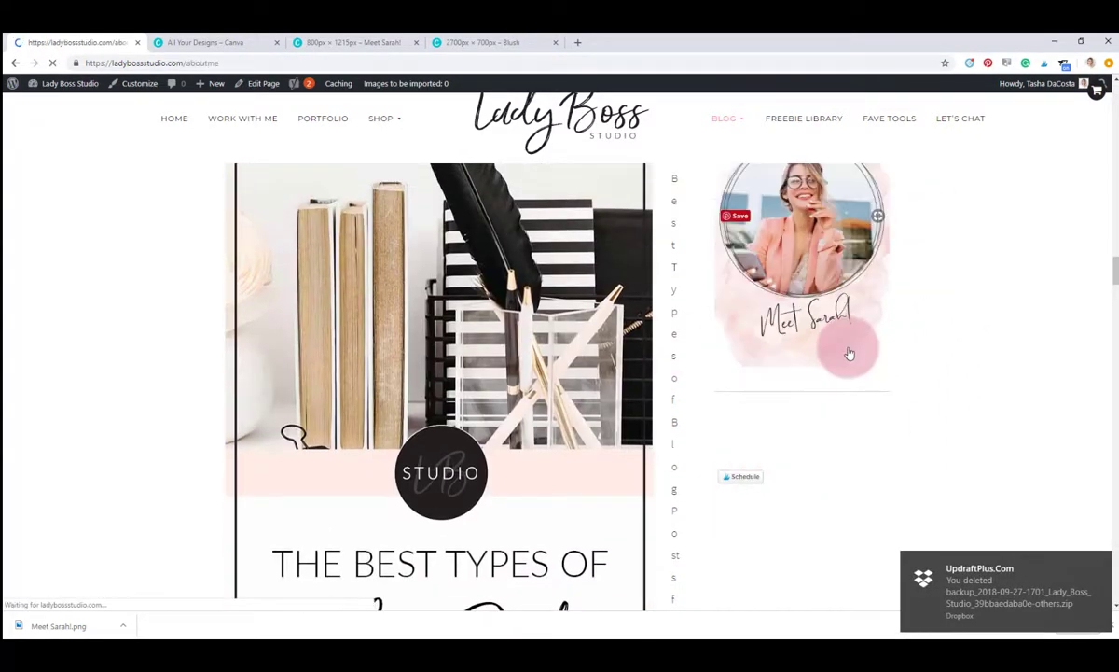
{"action": "left_click", "coordinate": [115, 63]}
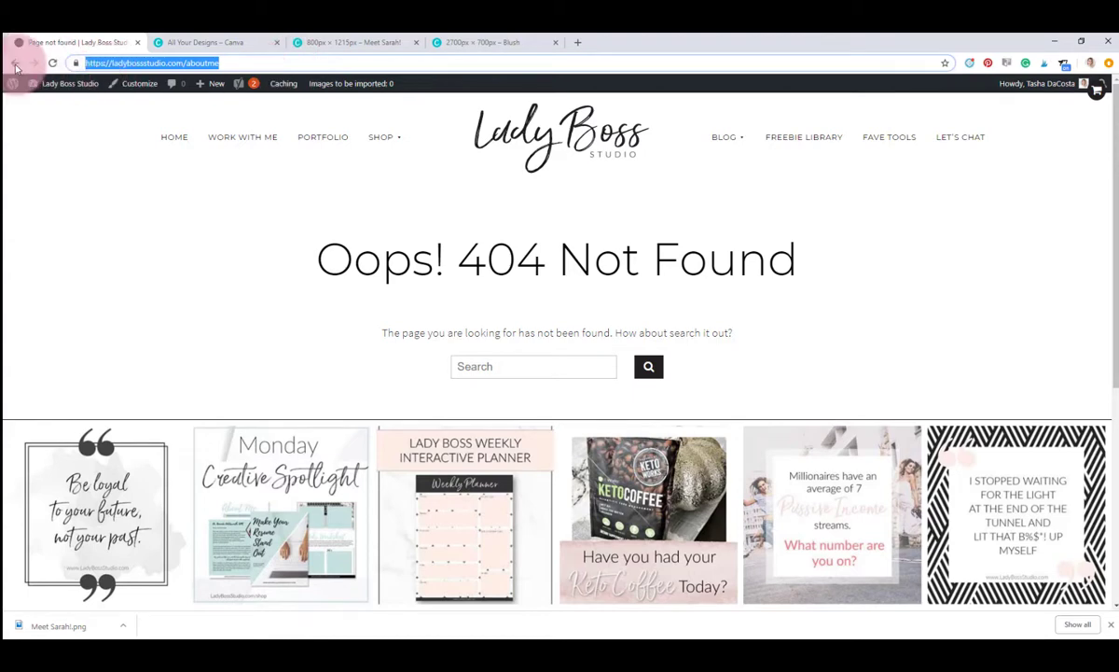
Switch to Canva, start a custom-size design and look up the Sidebar Buttons dimensions in the Blush Branding Kit instructions PDF
{"action": "left_click", "coordinate": [487, 39]}
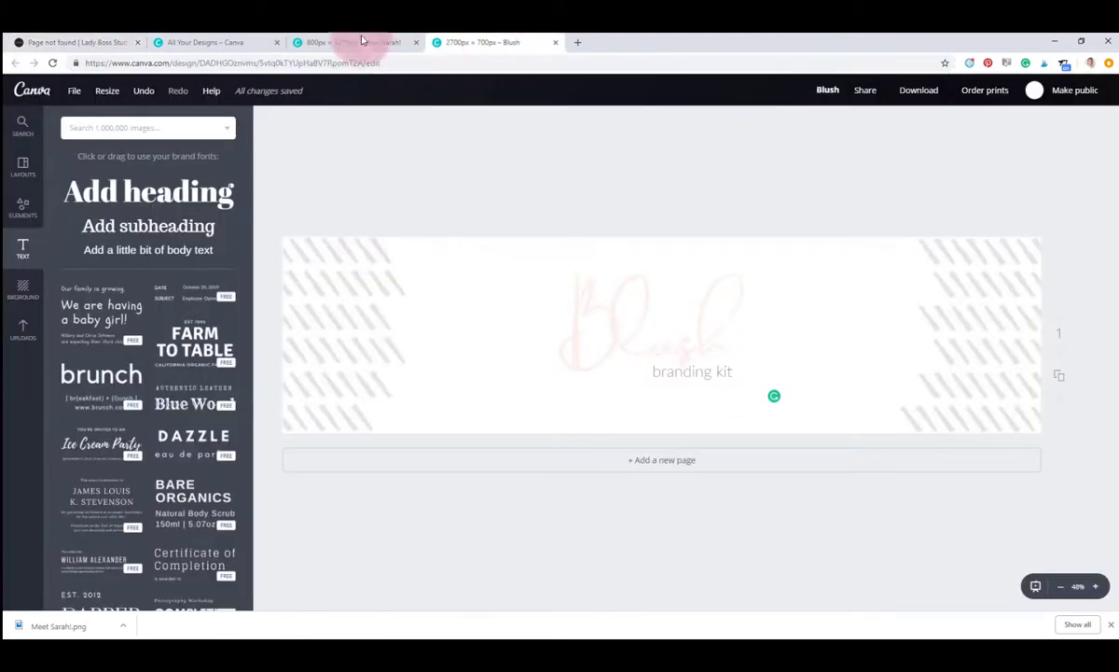
{"action": "left_click", "coordinate": [350, 42]}
{"action": "left_click", "coordinate": [221, 43]}
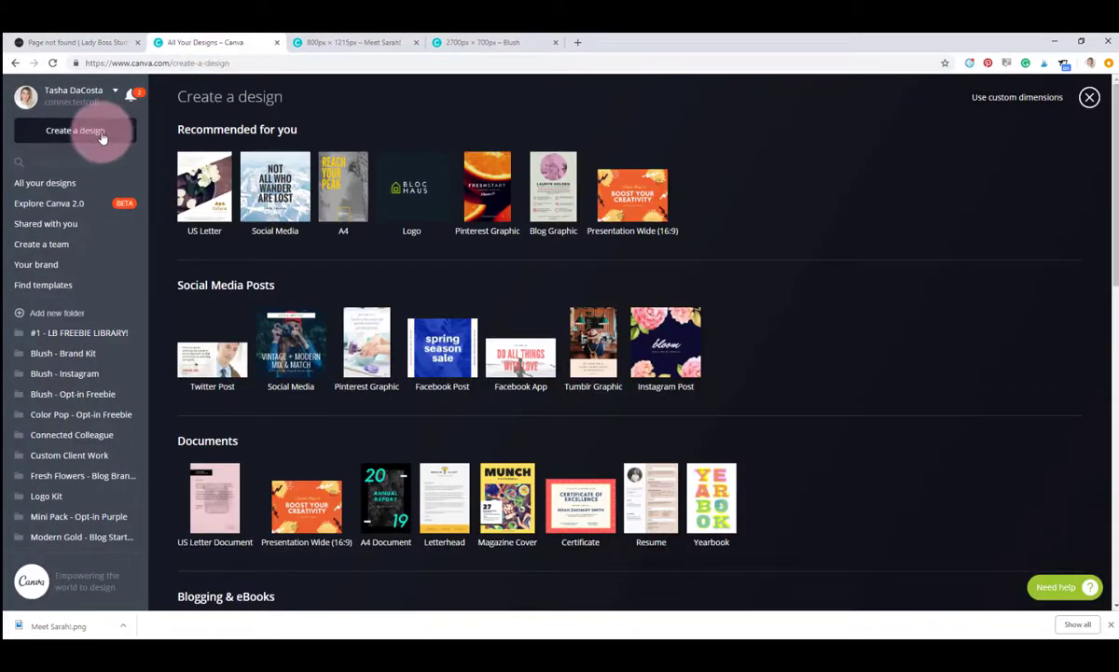
{"action": "left_click", "coordinate": [1017, 97]}
{"action": "key", "text": "alt+Tab"}
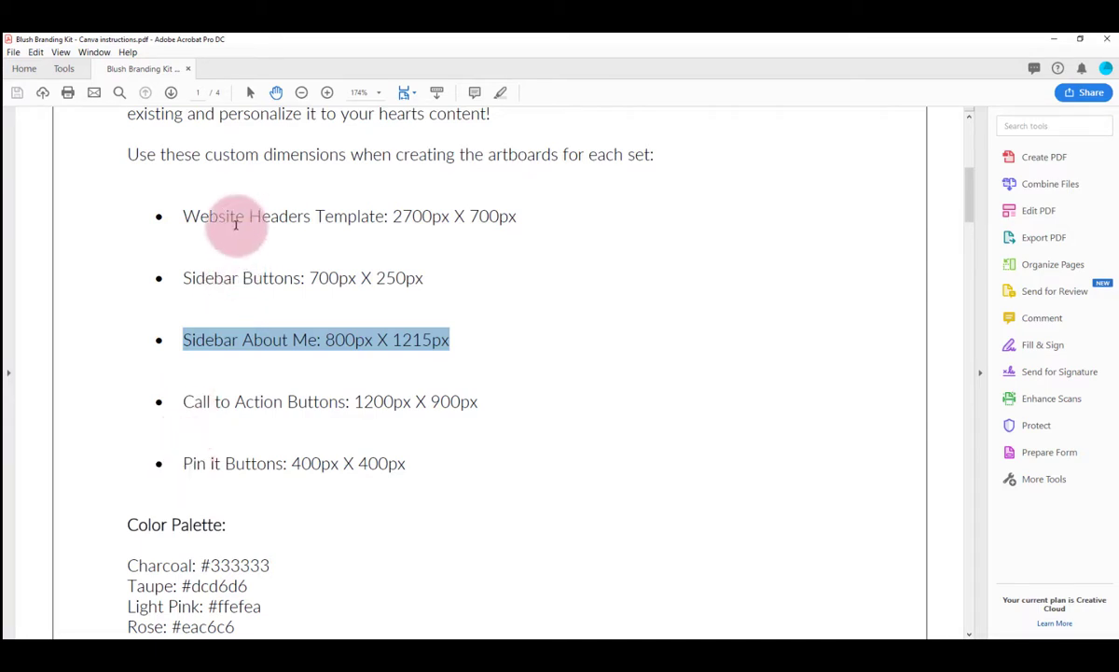
{"action": "left_click_drag", "start_coordinate": [185, 277], "coordinate": [425, 280]}
{"action": "key", "text": "alt+Tab"}
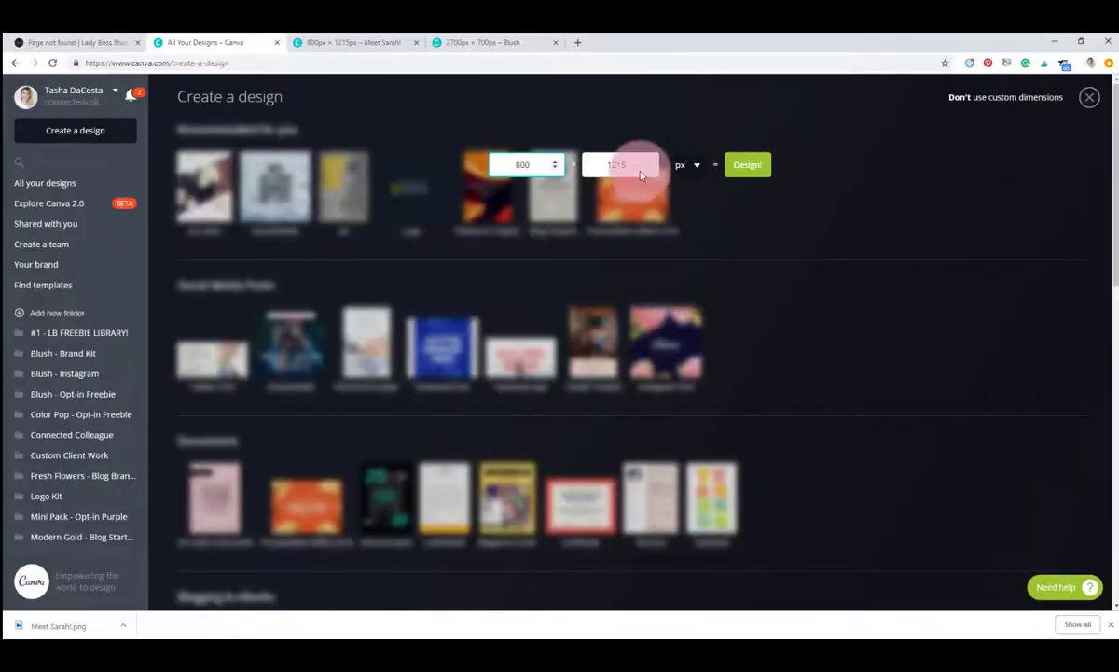
Set the custom dimensions to 700 x 250 px and create the sidebar button design
{"action": "double_click", "coordinate": [504, 165]}
{"action": "type", "text": "700"}
{"action": "double_click", "coordinate": [600, 167]}
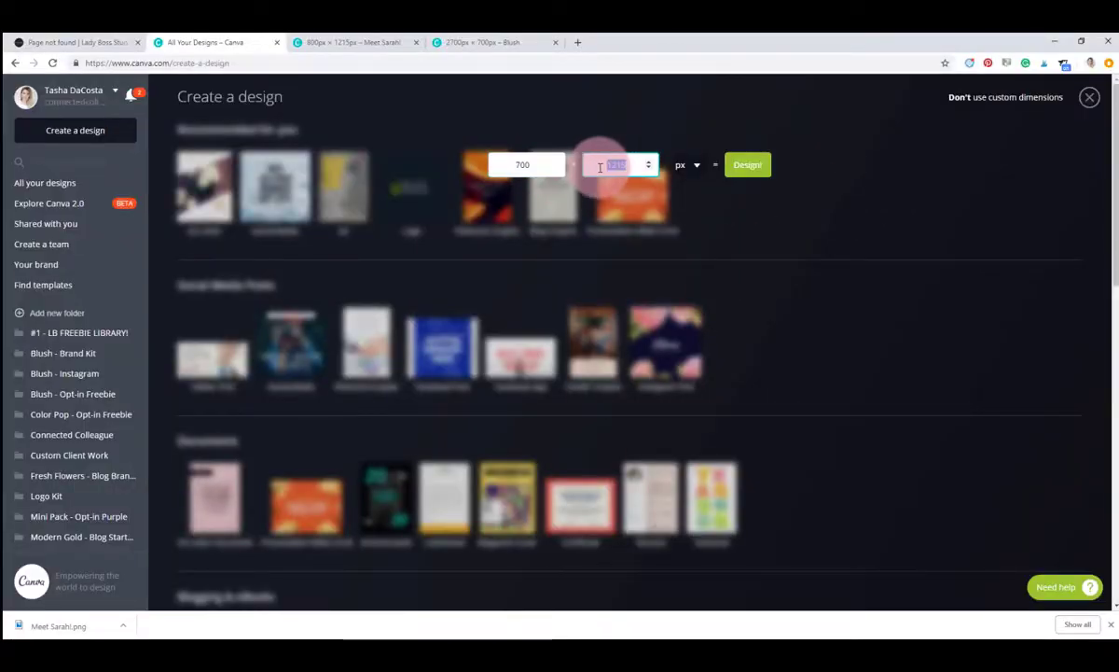
{"action": "type", "text": "250"}
{"action": "left_click", "coordinate": [747, 164]}
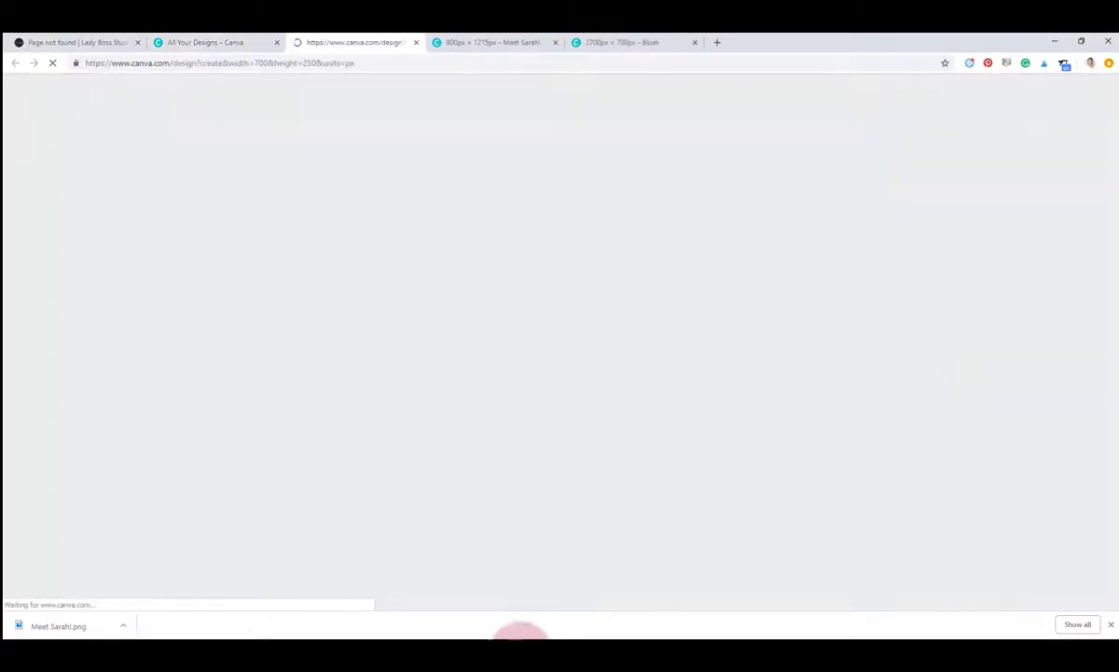
{"action": "key", "text": "alt+Tab"}
{"action": "key", "text": "alt+Tab"}
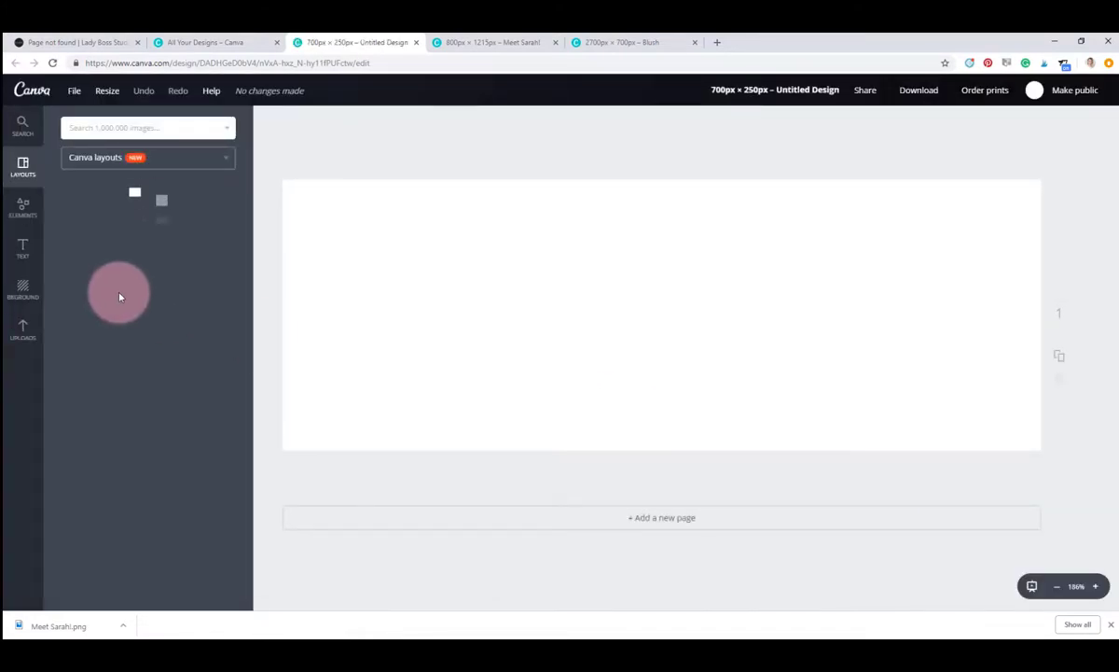
Upload Sidebar Button 3.png from the Sidebar Buttons folder inside Dropbox's Sample > Canva folder
{"action": "left_click", "coordinate": [20, 330]}
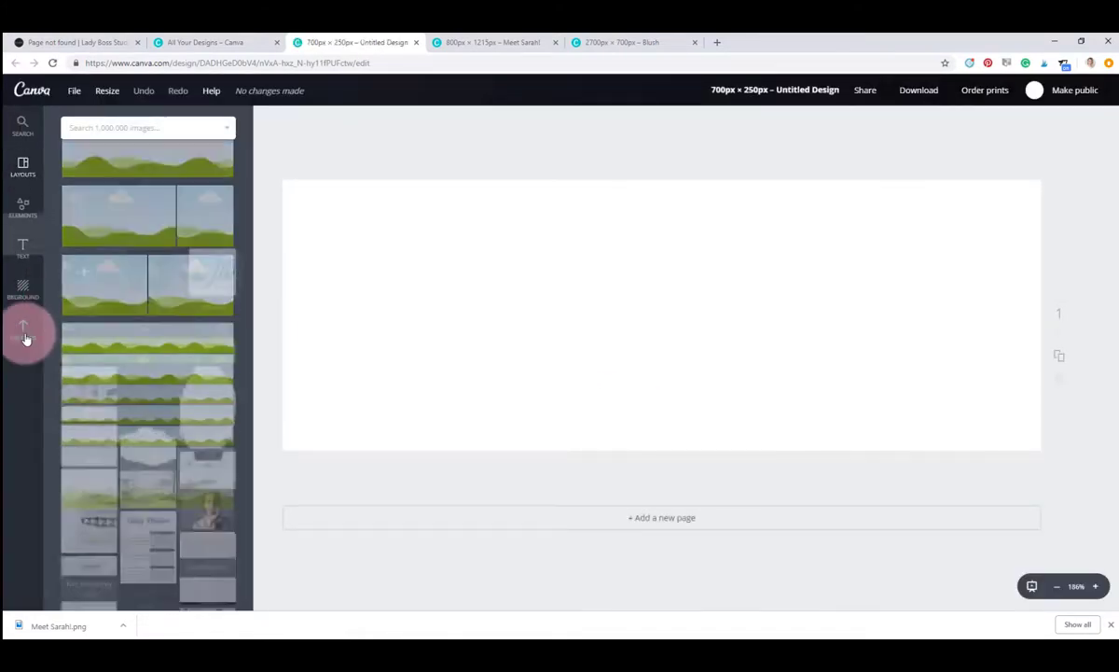
{"action": "left_click", "coordinate": [145, 263]}
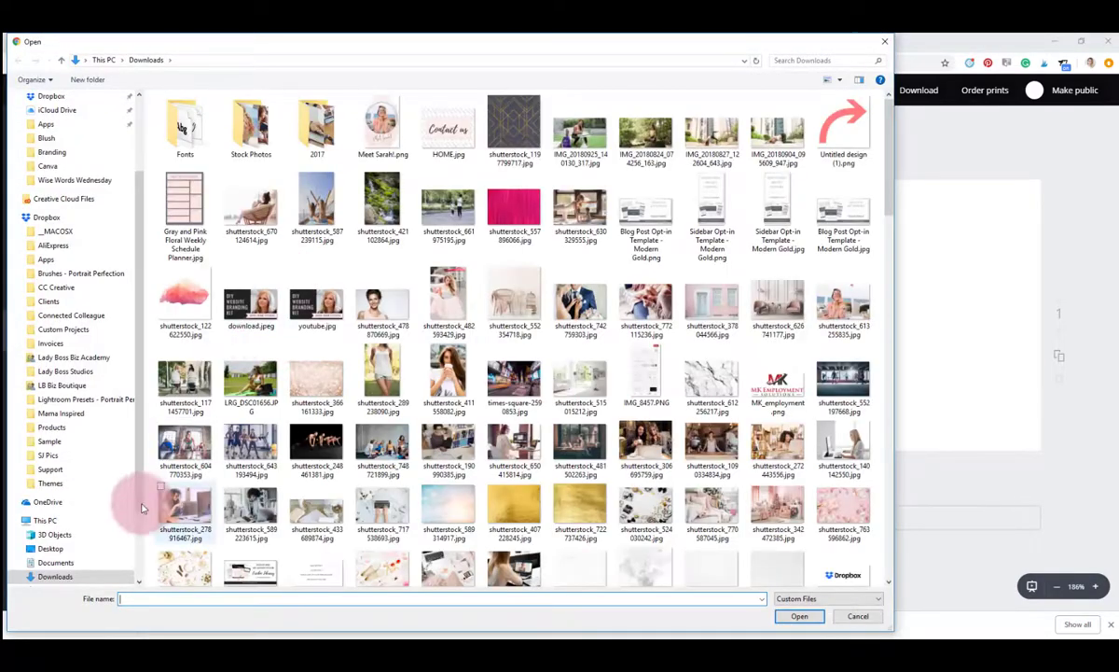
{"action": "left_click", "coordinate": [52, 441]}
{"action": "double_click", "coordinate": [185, 125]}
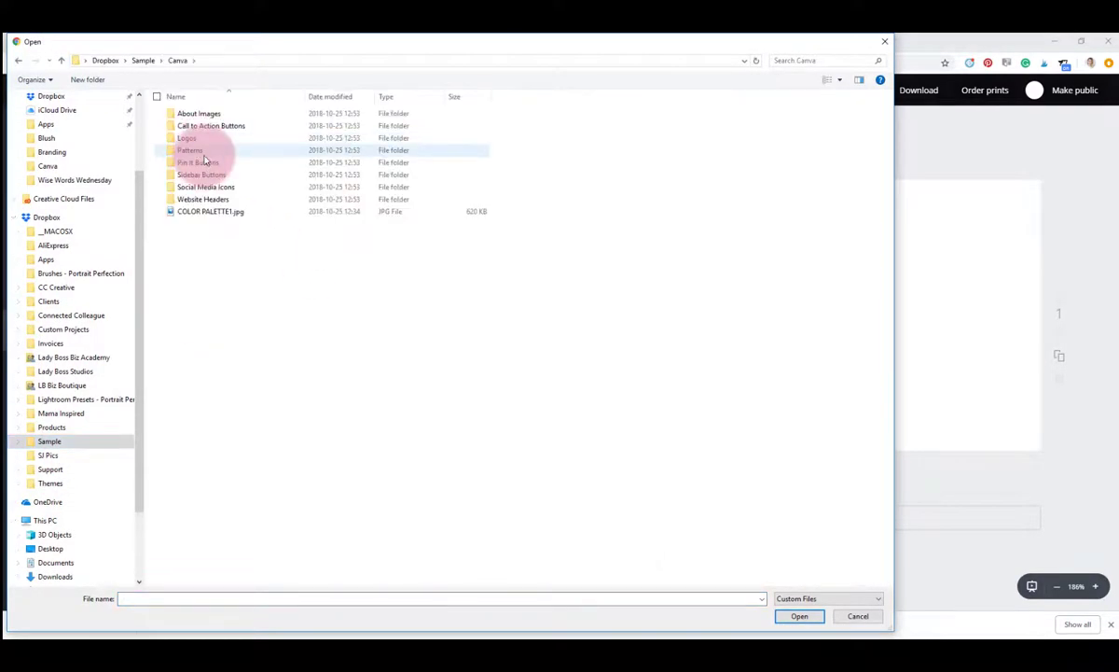
{"action": "double_click", "coordinate": [204, 174]}
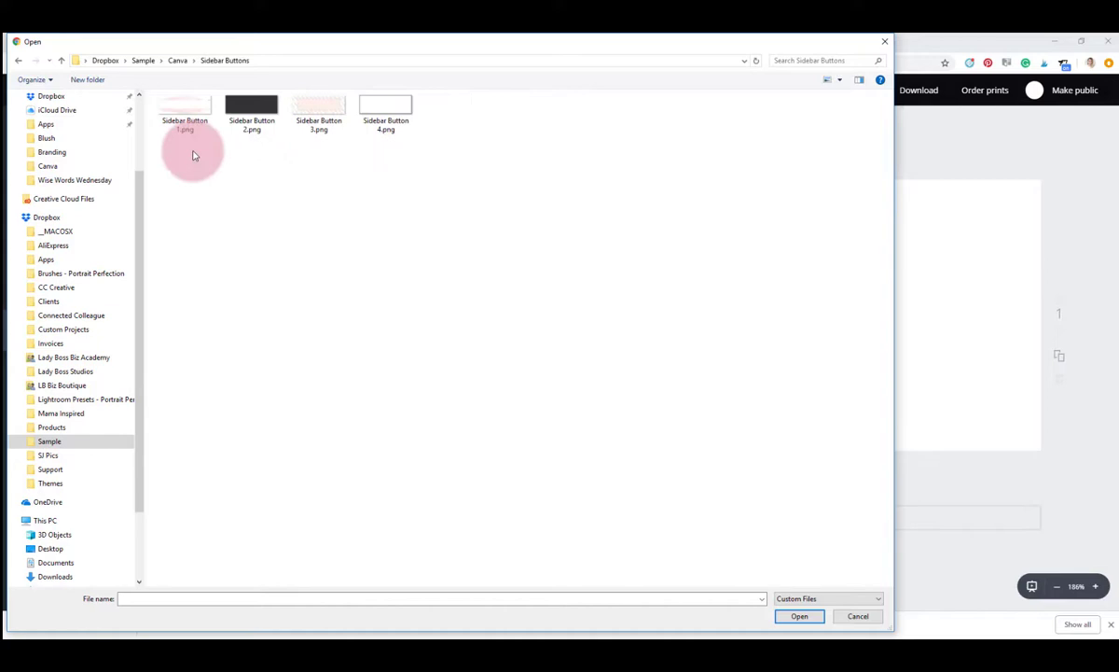
{"action": "left_click", "coordinate": [319, 107]}
{"action": "left_click", "coordinate": [799, 616]}
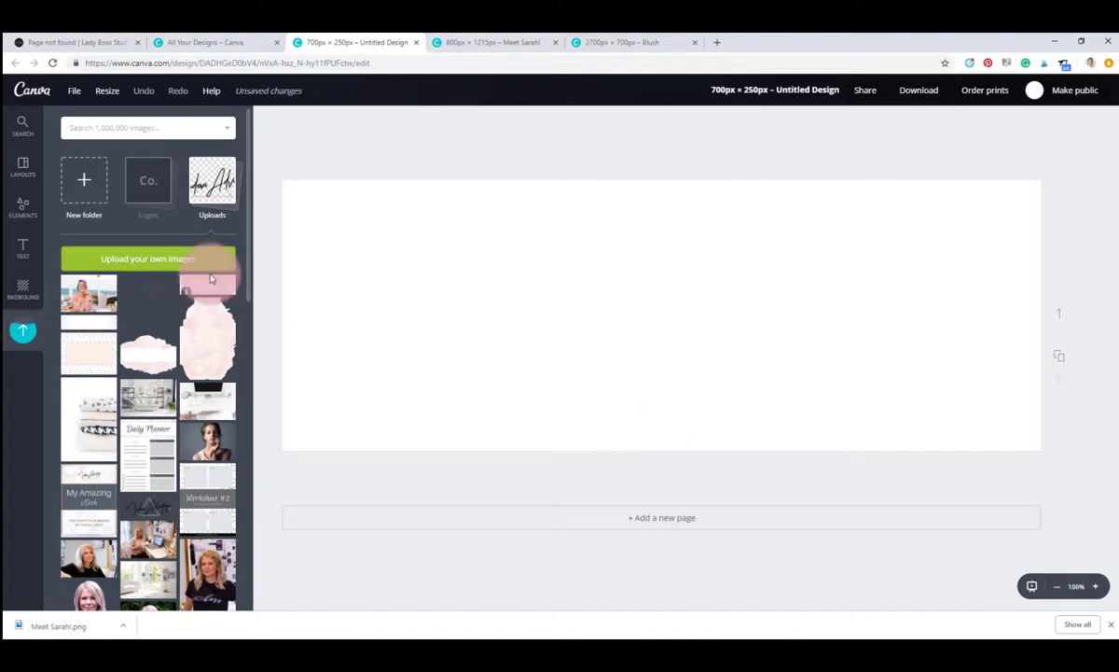
Place the uploaded pink sidebar button image on the blank page and enlarge it to fill the page
{"action": "left_click", "coordinate": [207, 284]}
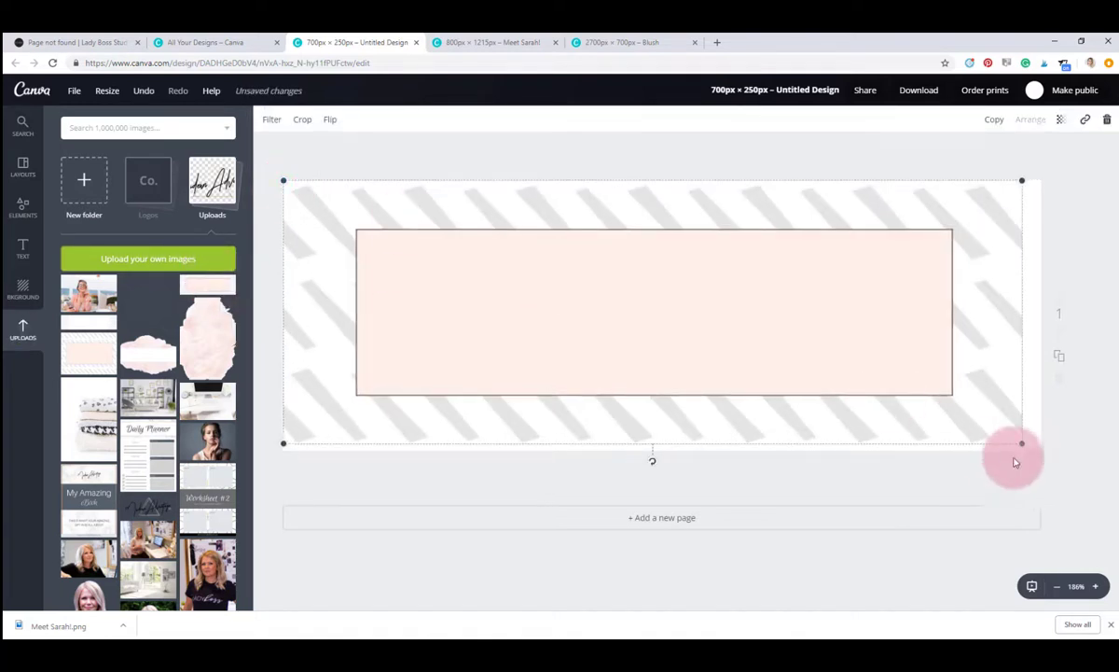
{"action": "left_click_drag", "start_coordinate": [1018, 449], "coordinate": [1045, 457]}
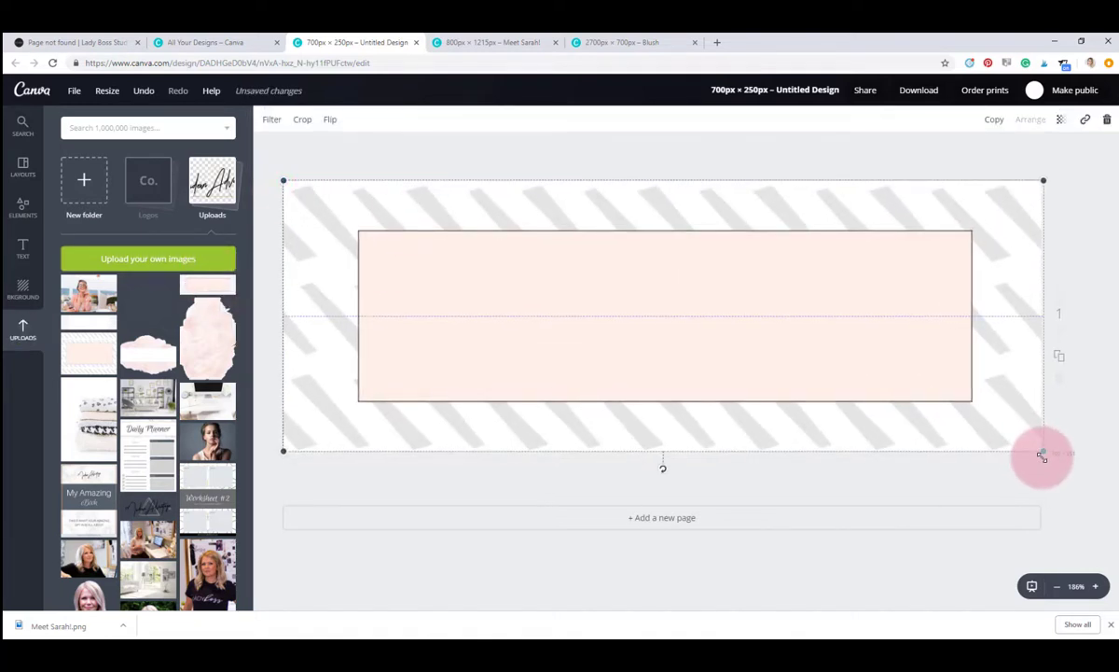
{"action": "left_click", "coordinate": [532, 473]}
Add a subheading reading HOME inside the button's pink box and set its font to Brilliant Signature 1 Regular
{"action": "left_click", "coordinate": [23, 247]}
{"action": "left_click_drag", "start_coordinate": [161, 223], "coordinate": [729, 375]}
{"action": "type", "text": "HOME"}
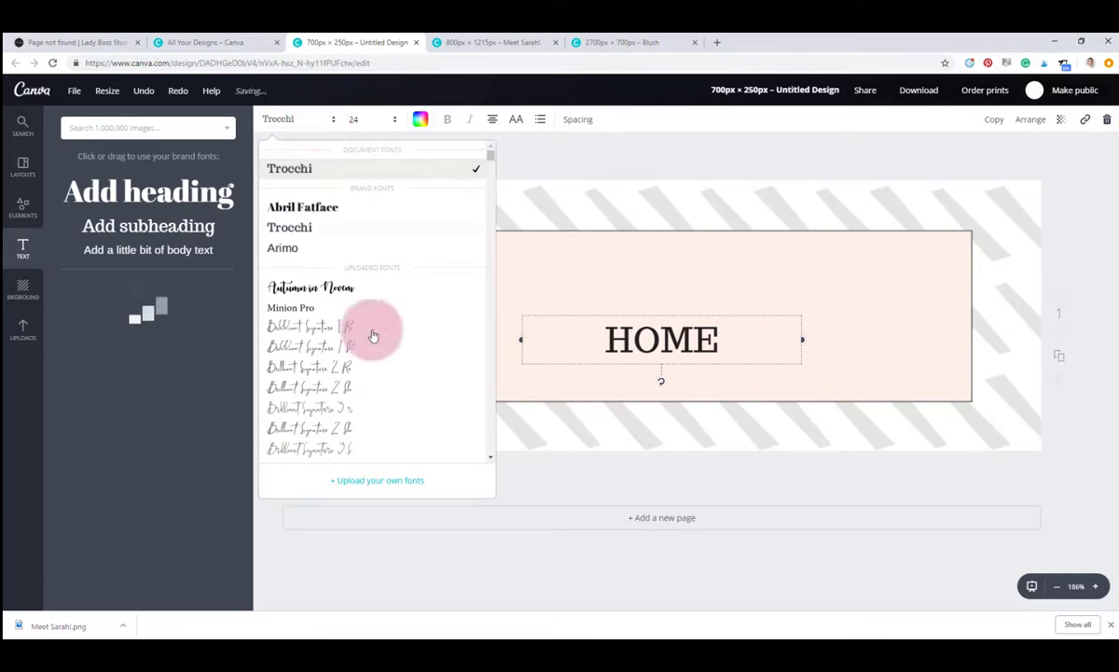
{"action": "scroll", "coordinate": [372, 337], "scroll_direction": "down", "scroll_amount": 3}
{"action": "scroll", "coordinate": [337, 225], "scroll_direction": "up", "scroll_amount": 2}
{"action": "left_click", "coordinate": [345, 269]}
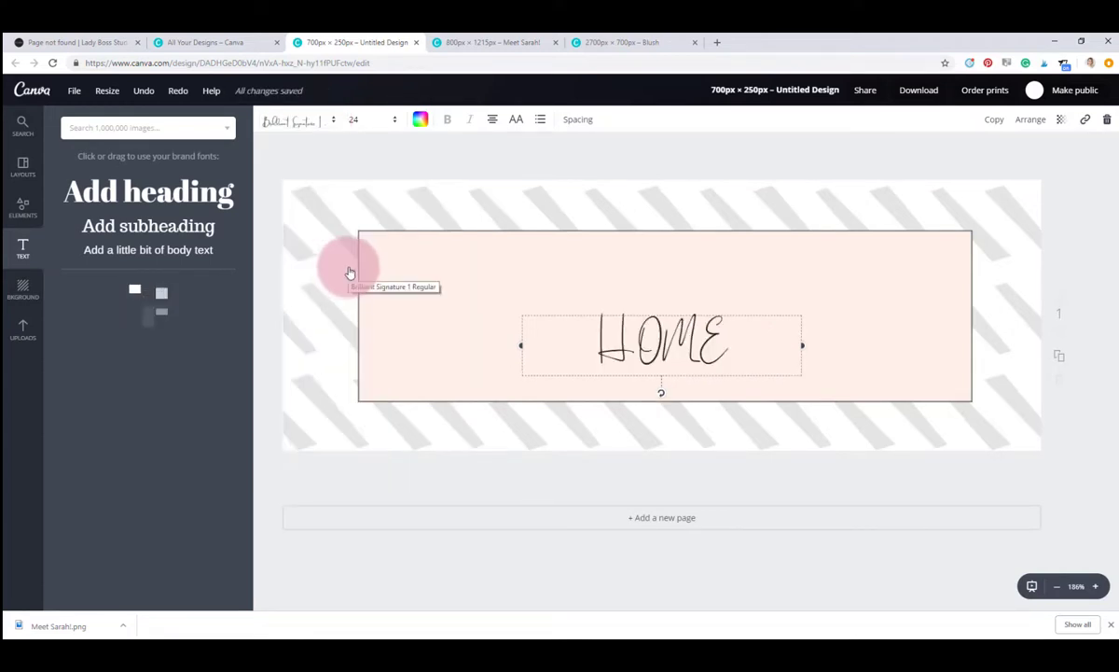
Change the HOME text to Lato Hairline at size 56 and centre it in the pink box
{"action": "left_click", "coordinate": [320, 121]}
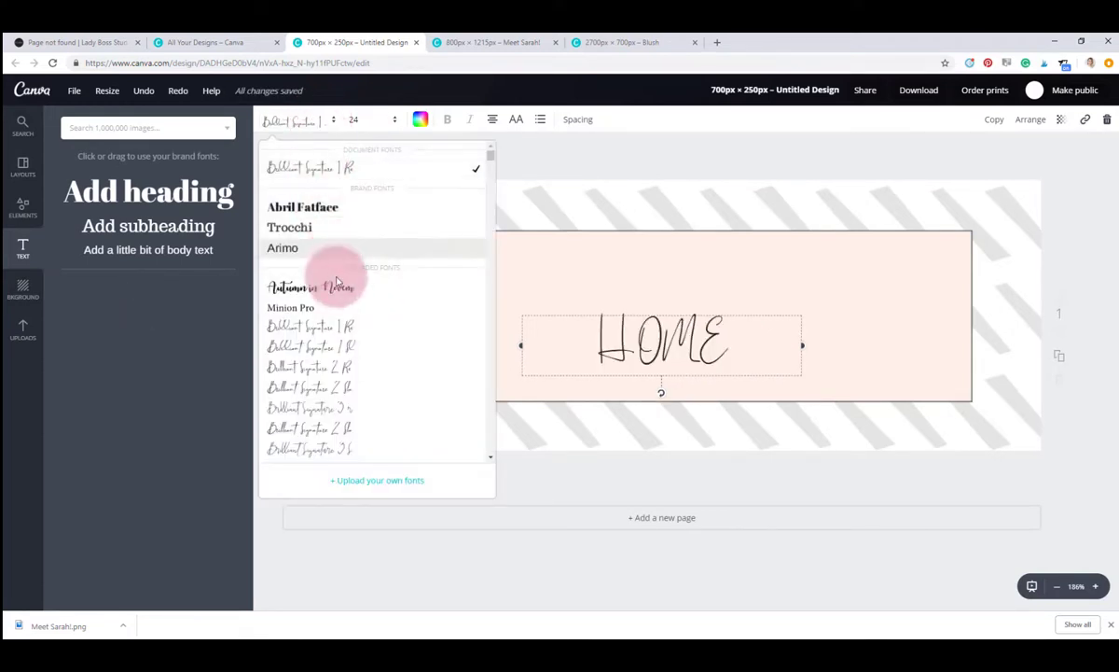
{"action": "scroll", "coordinate": [350, 327], "scroll_direction": "down", "scroll_amount": 10}
{"action": "scroll", "coordinate": [347, 341], "scroll_direction": "down", "scroll_amount": 15}
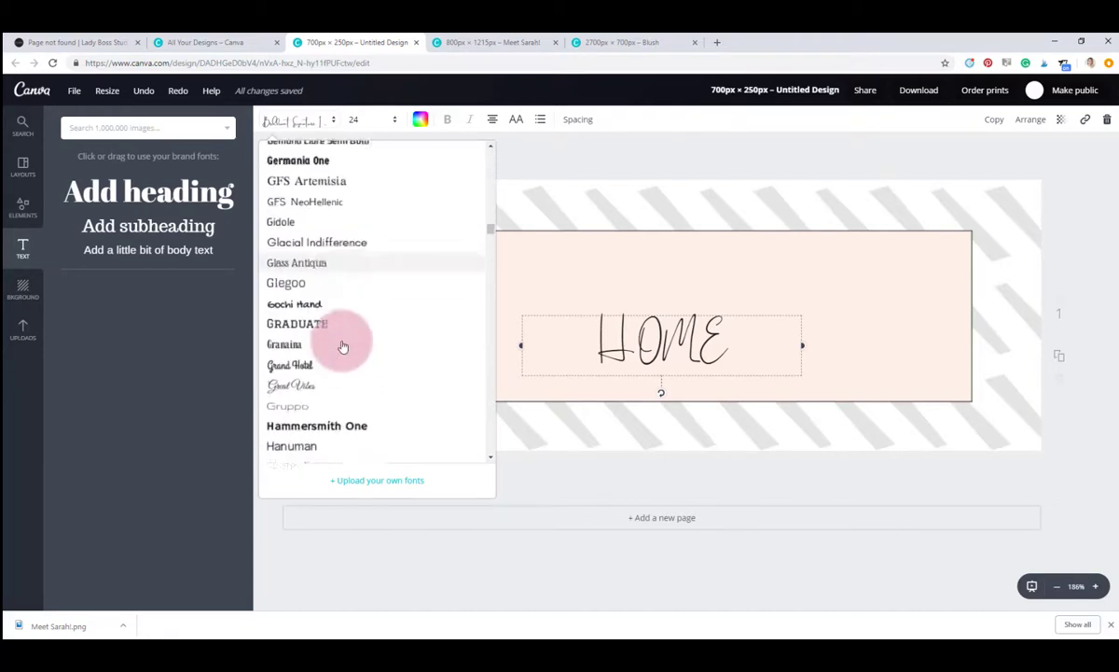
{"action": "scroll", "coordinate": [341, 341], "scroll_direction": "down", "scroll_amount": 5}
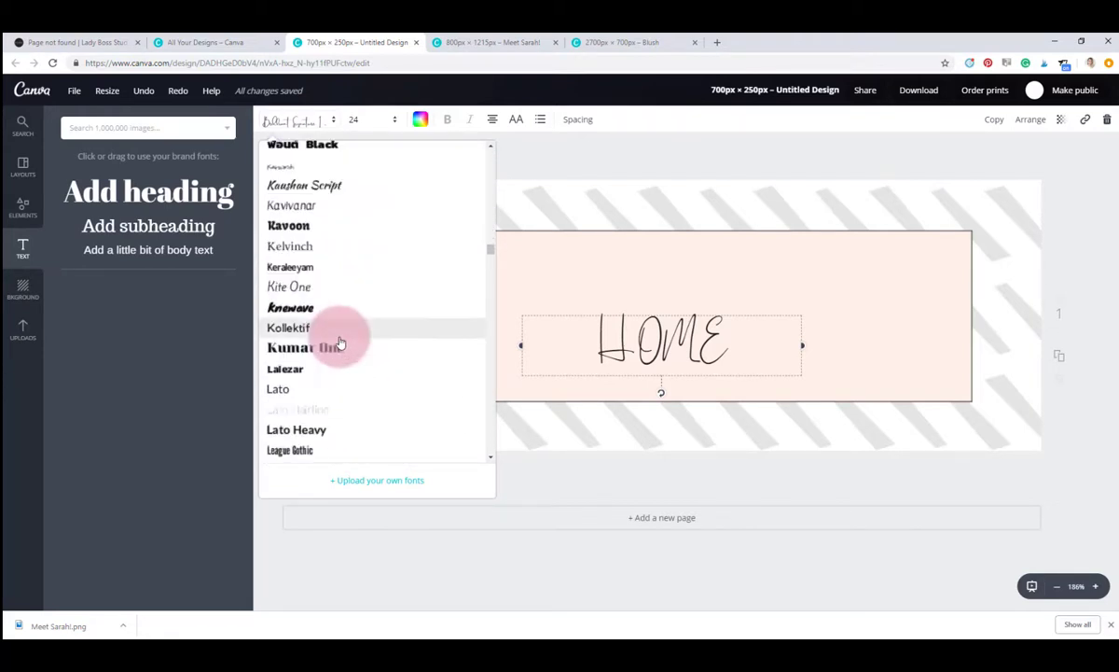
{"action": "left_click", "coordinate": [317, 412]}
{"action": "left_click", "coordinate": [379, 121]}
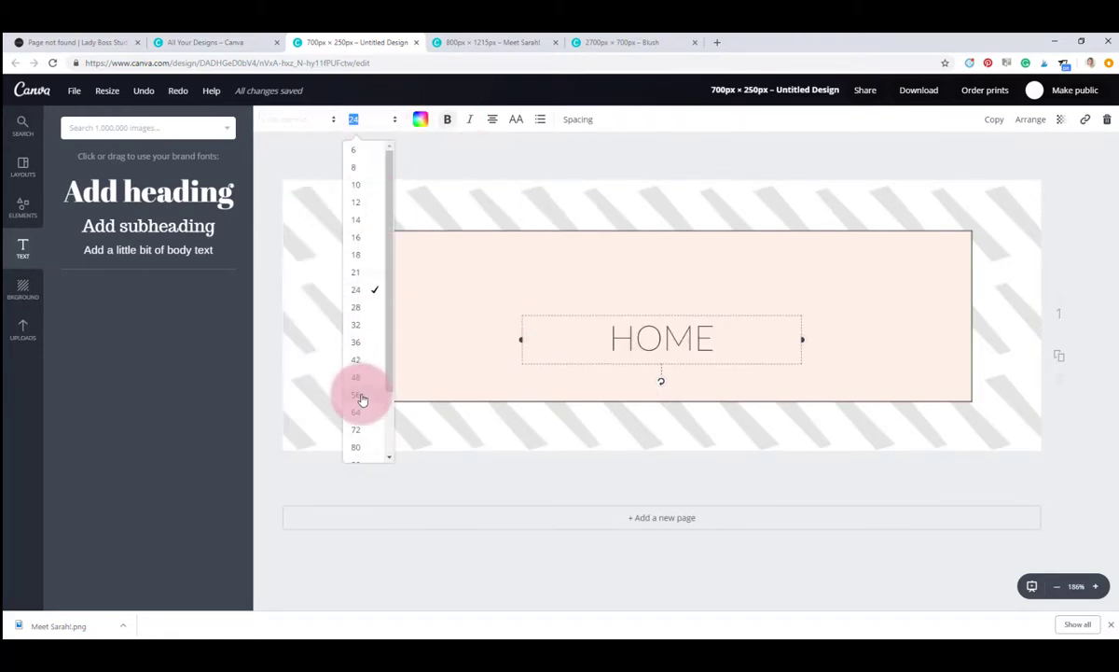
{"action": "left_click", "coordinate": [362, 400]}
{"action": "left_click_drag", "start_coordinate": [635, 300], "coordinate": [637, 253]}
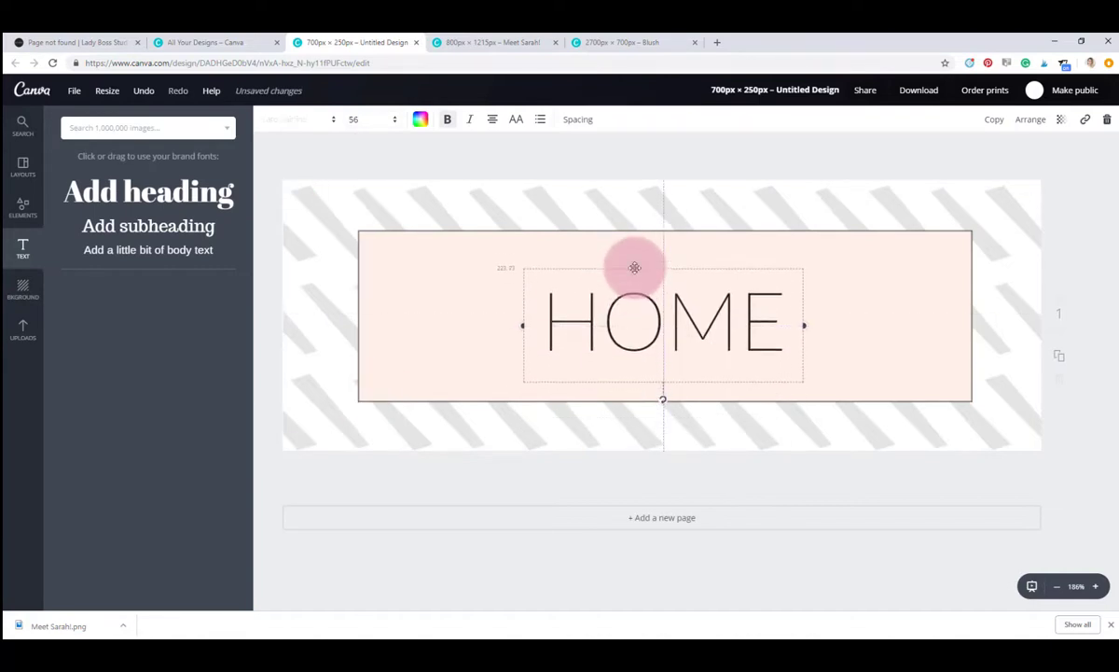
Nudge the button's background image slightly upward and download the design as a PNG
{"action": "left_click", "coordinate": [860, 221]}
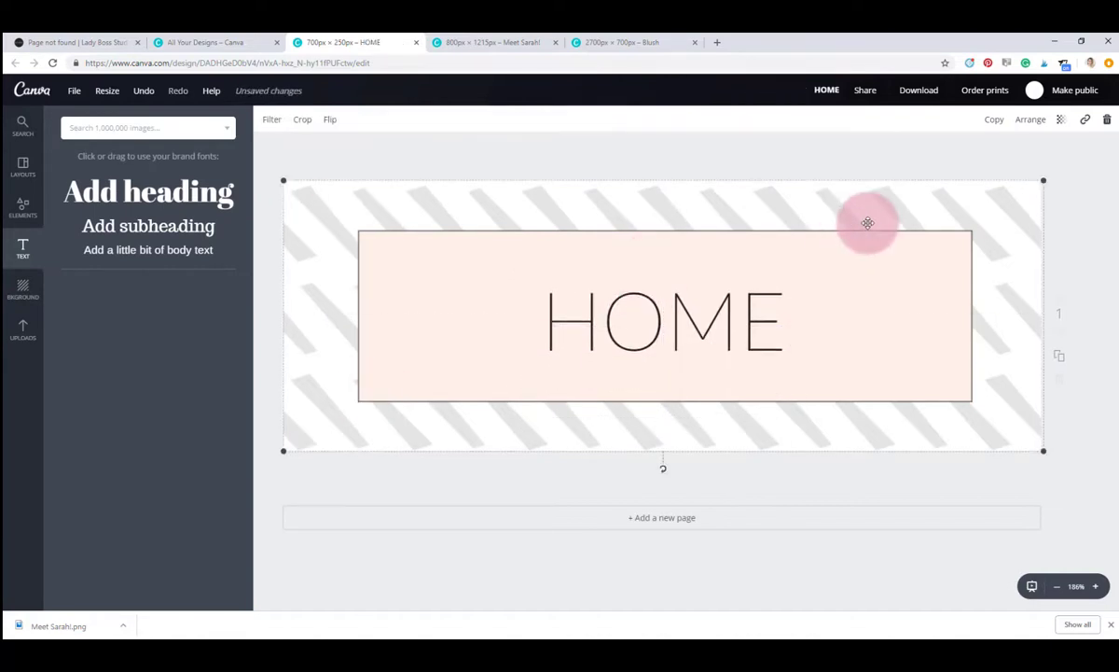
{"action": "left_click_drag", "start_coordinate": [867, 223], "coordinate": [867, 221]}
{"action": "left_click", "coordinate": [912, 147]}
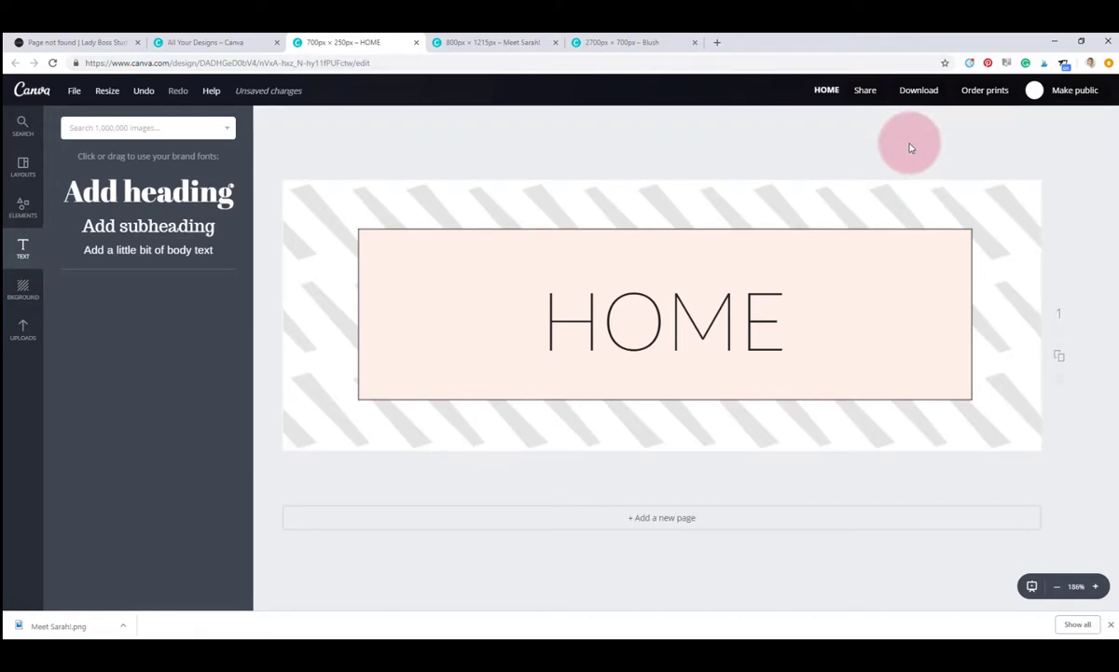
{"action": "left_click", "coordinate": [919, 90]}
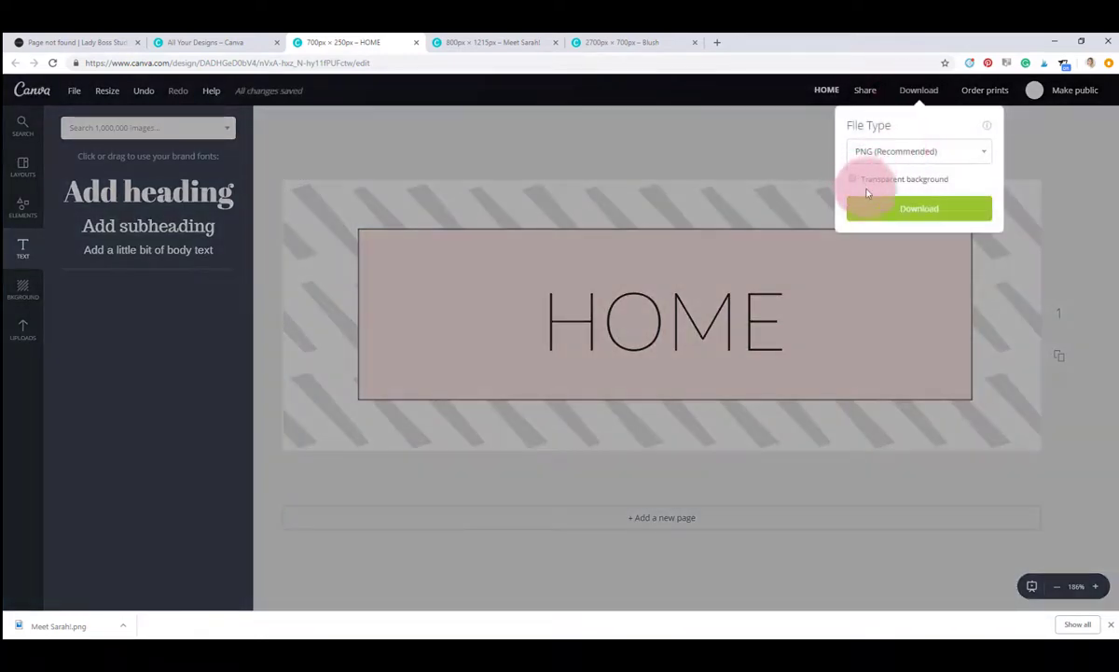
{"action": "left_click", "coordinate": [869, 207]}
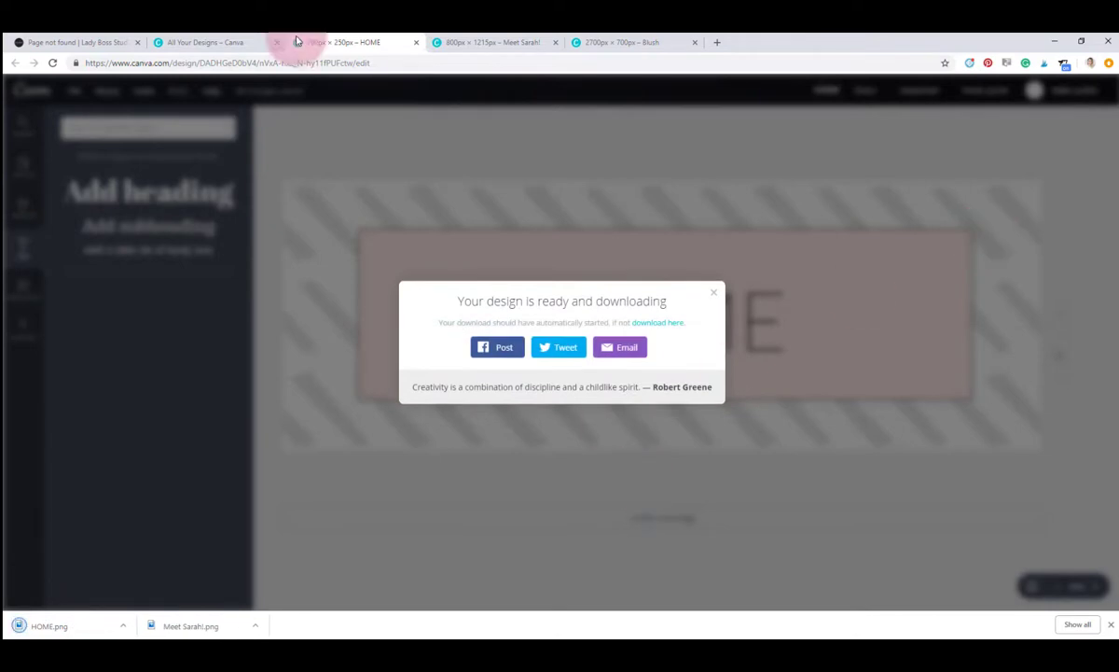
Switch to the Lady Boss Studio WordPress site, open its widgets page and add an Image widget to the Right Widget area
{"action": "left_click", "coordinate": [83, 42]}
{"action": "mouse_move", "coordinate": [58, 86]}
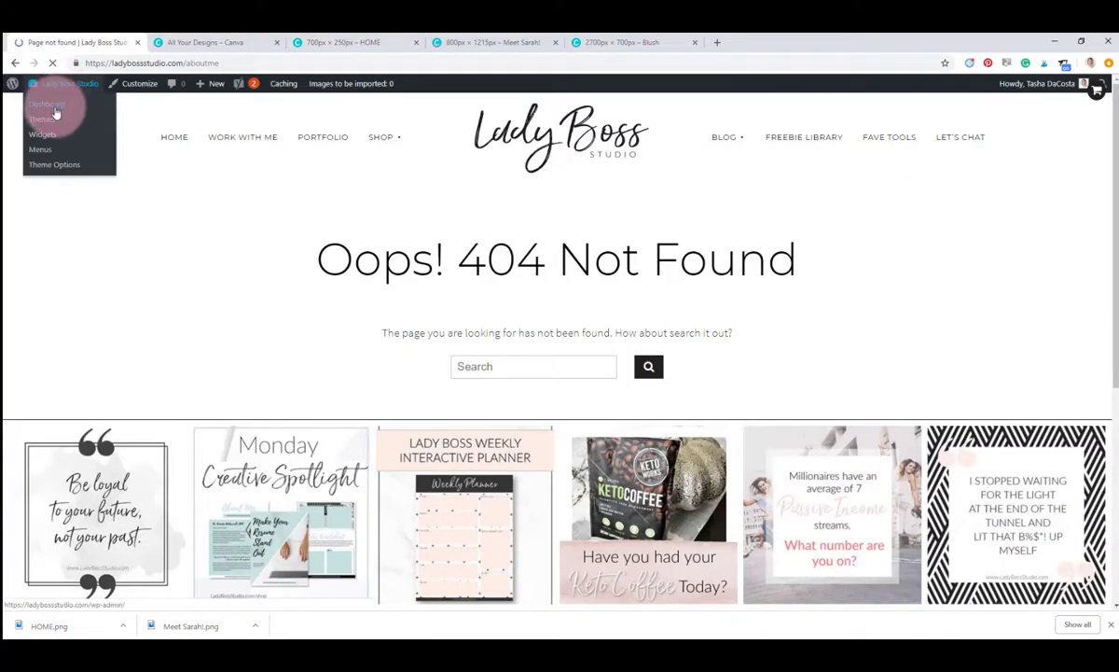
{"action": "left_click", "coordinate": [65, 135]}
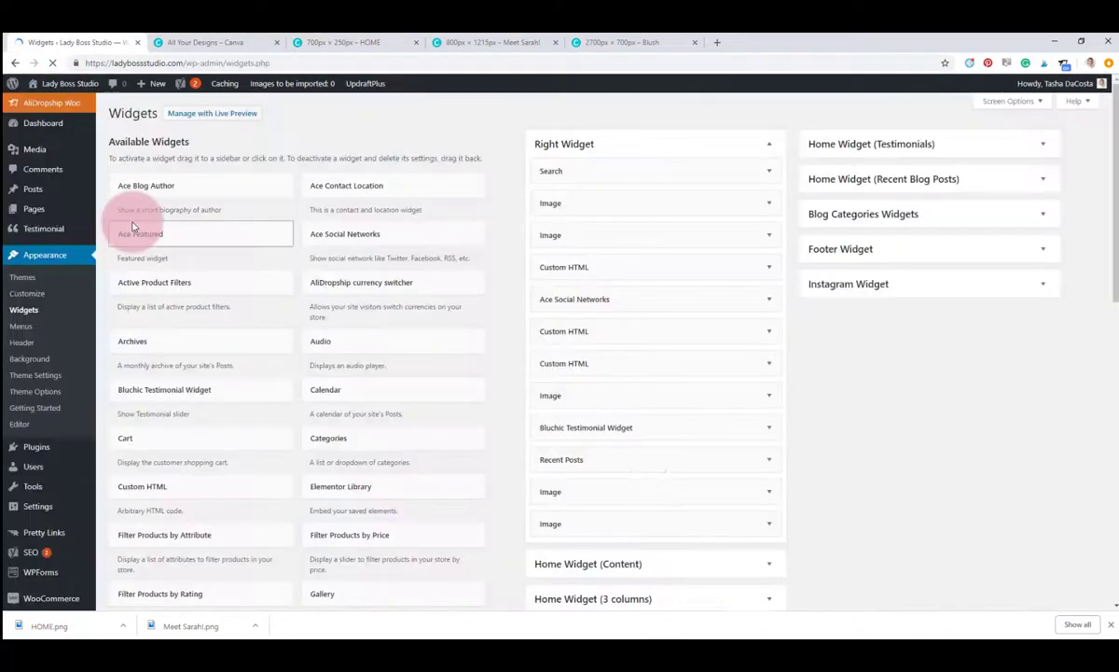
{"action": "scroll", "coordinate": [336, 391], "scroll_direction": "down", "scroll_amount": 3}
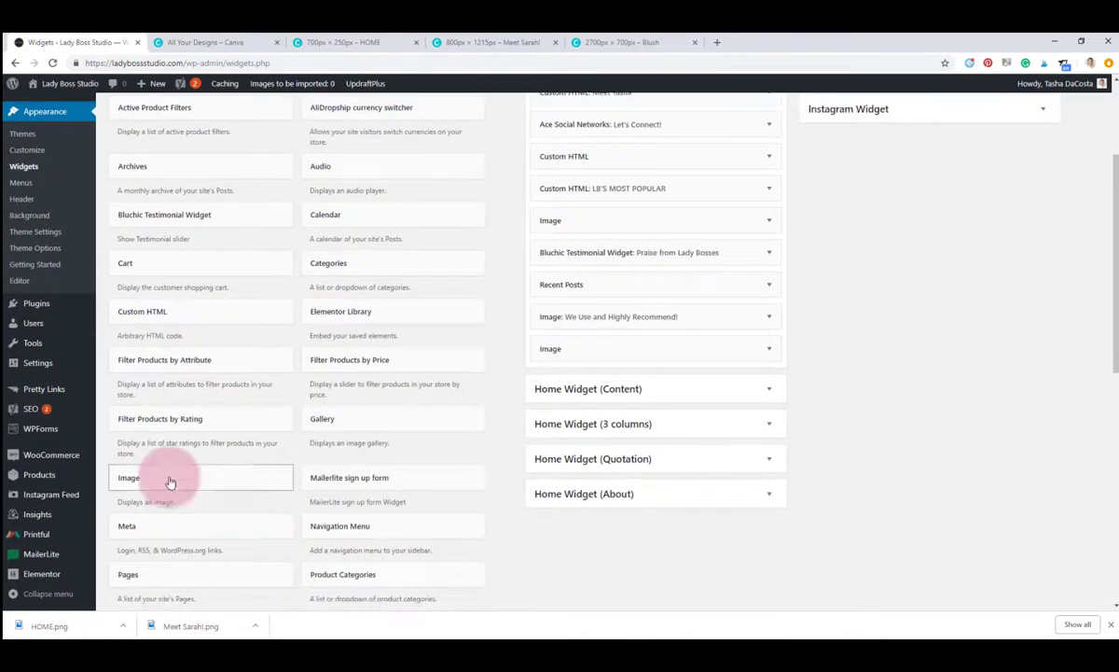
{"action": "left_click", "coordinate": [169, 479]}
{"action": "scroll", "coordinate": [262, 525], "scroll_direction": "down", "scroll_amount": 5}
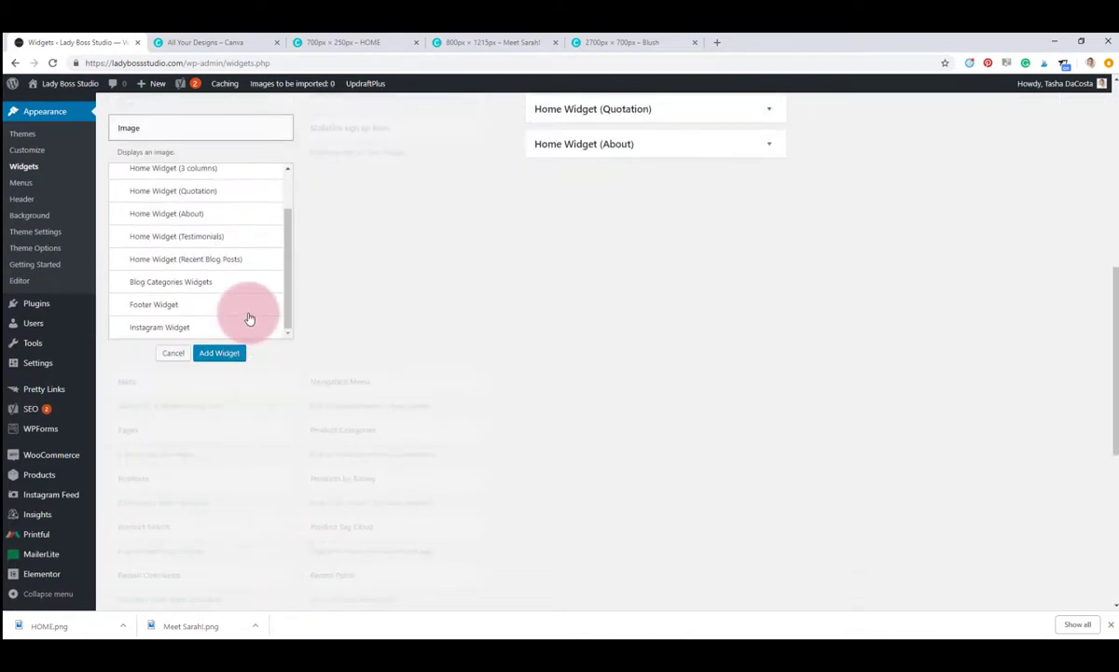
{"action": "scroll", "coordinate": [186, 201], "scroll_direction": "up", "scroll_amount": 2}
{"action": "left_click", "coordinate": [220, 351]}
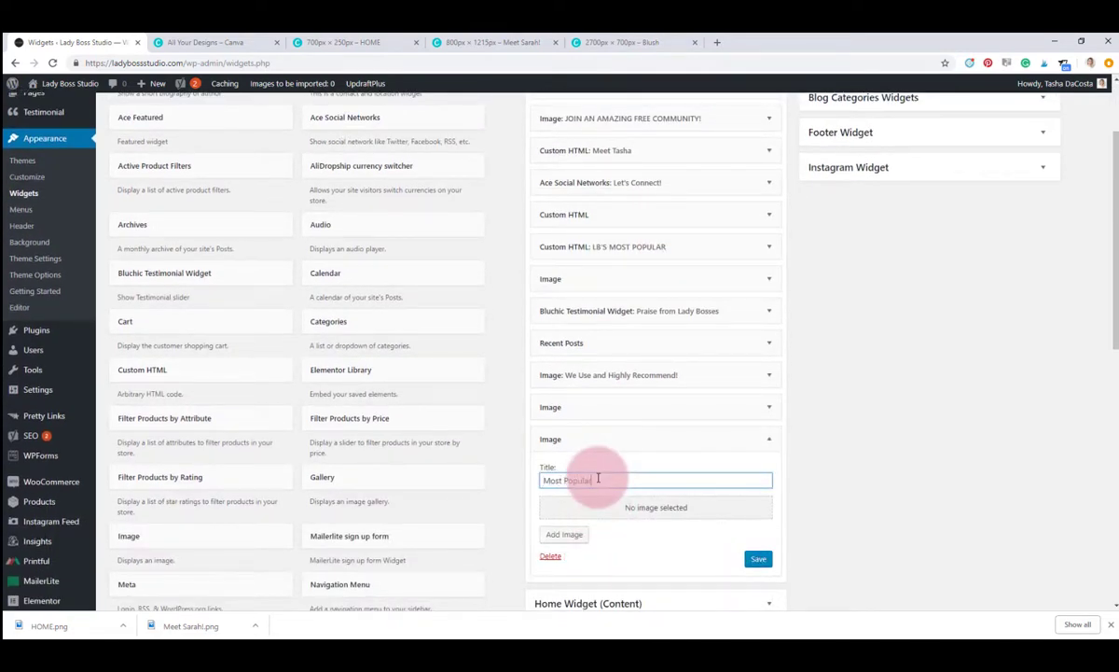
Title the new widget Most Popular and upload HOME.png from Downloads, with HOME as its alt text and description
{"action": "left_click", "coordinate": [562, 534]}
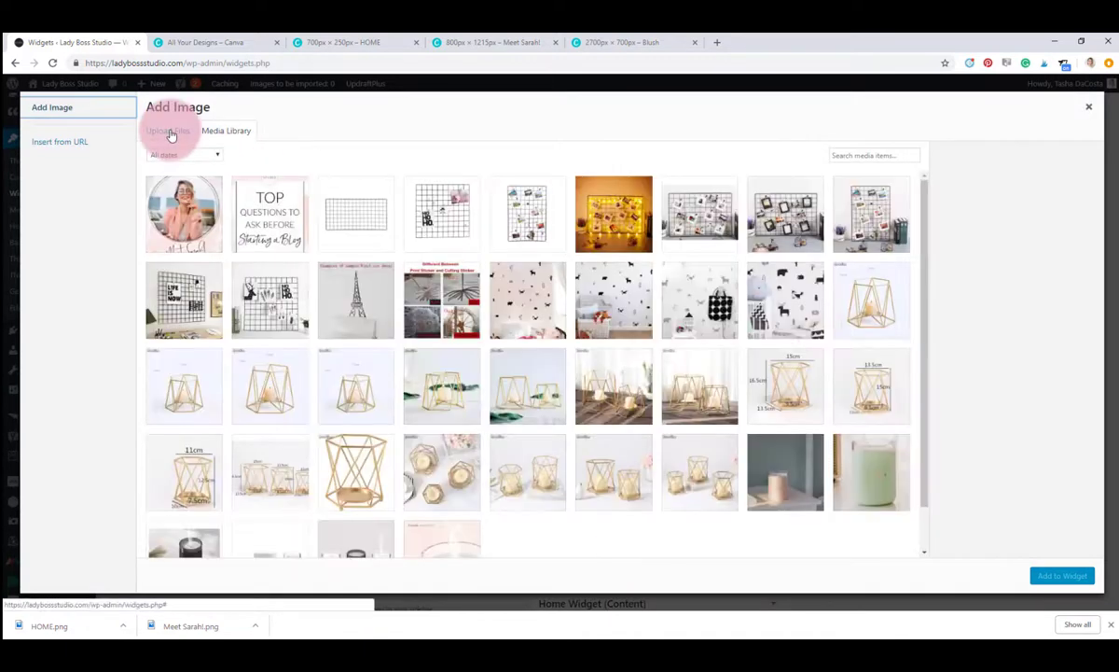
{"action": "left_click", "coordinate": [170, 136]}
{"action": "left_click", "coordinate": [642, 344]}
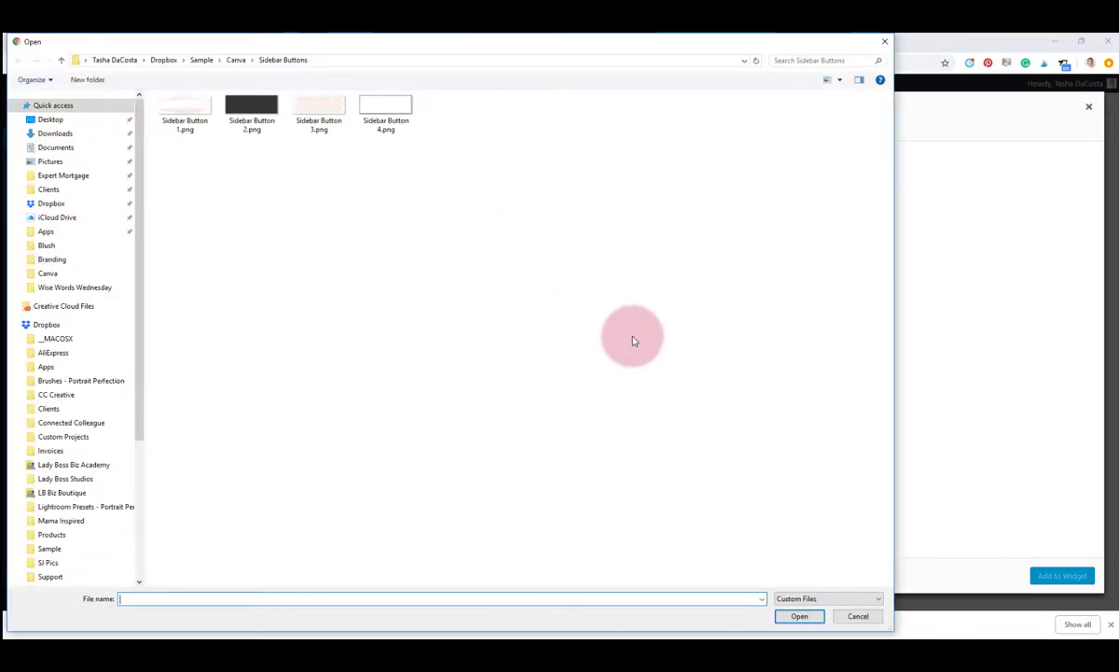
{"action": "left_click", "coordinate": [74, 133]}
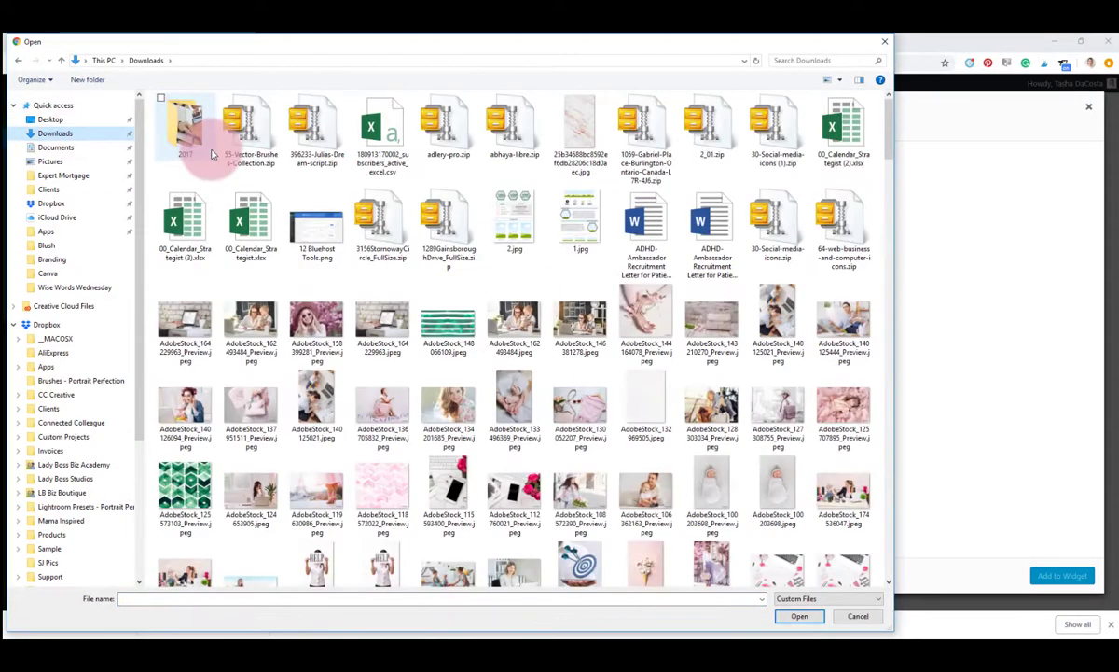
{"action": "left_click", "coordinate": [375, 122]}
{"action": "left_click", "coordinate": [799, 615]}
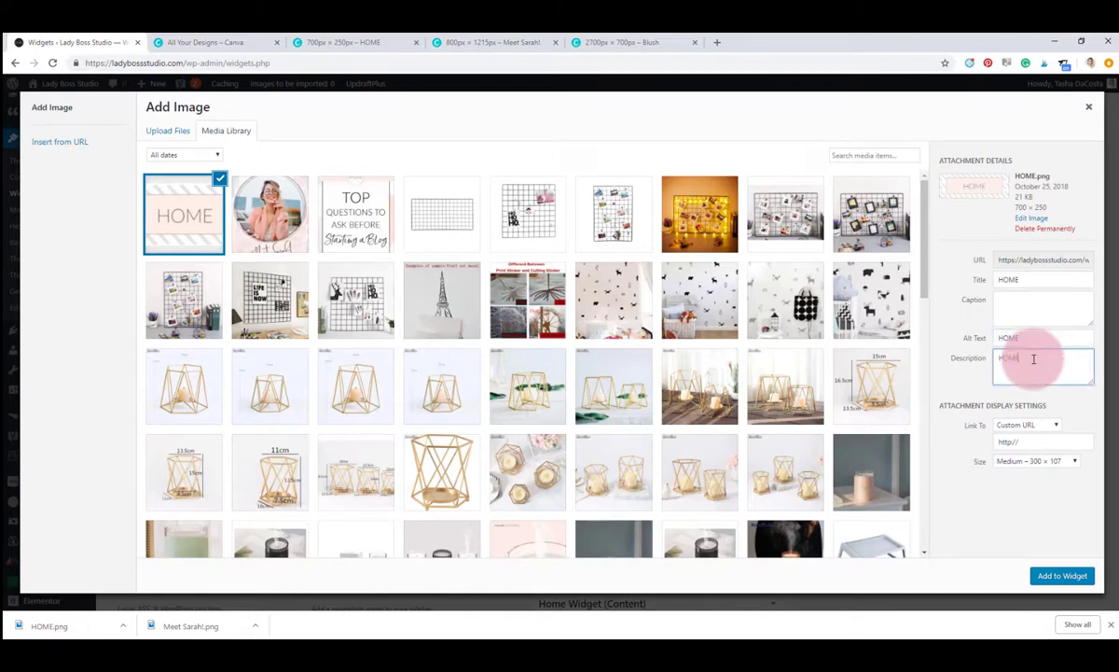
{"action": "left_click", "coordinate": [1018, 462]}
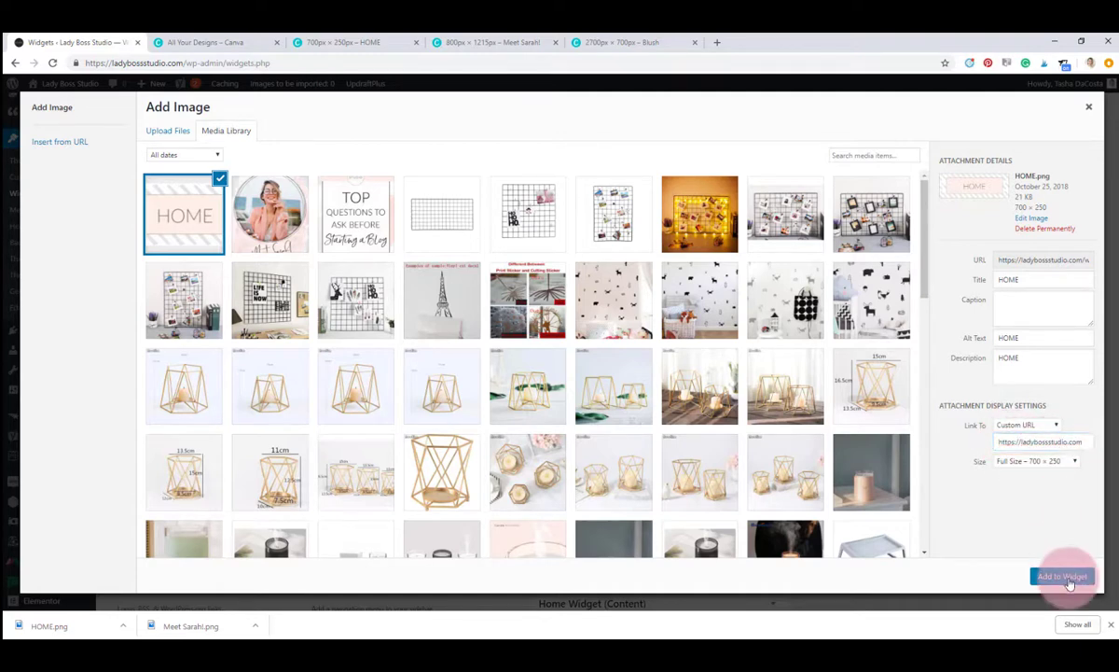
{"action": "left_click", "coordinate": [1068, 576]}
{"action": "scroll", "coordinate": [809, 486], "scroll_direction": "down", "scroll_amount": 2}
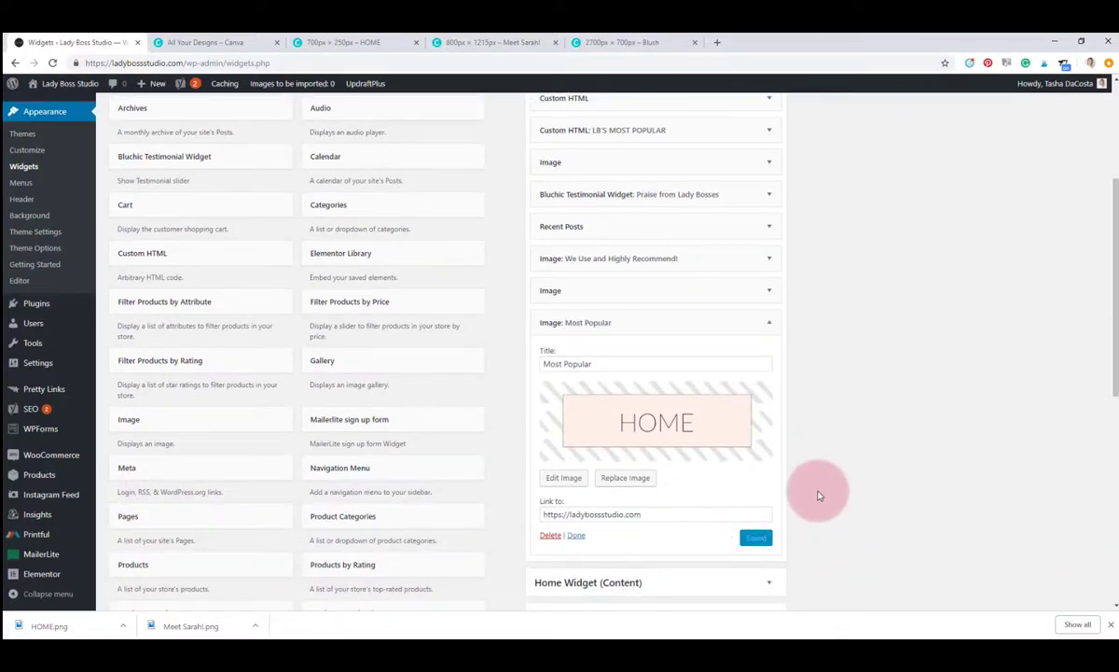
{"action": "left_click", "coordinate": [690, 321]}
{"action": "left_click_drag", "start_coordinate": [651, 262], "coordinate": [635, 207]}
View the site's blog page and test the HOME button's link in the sidebar
{"action": "left_click", "coordinate": [73, 83]}
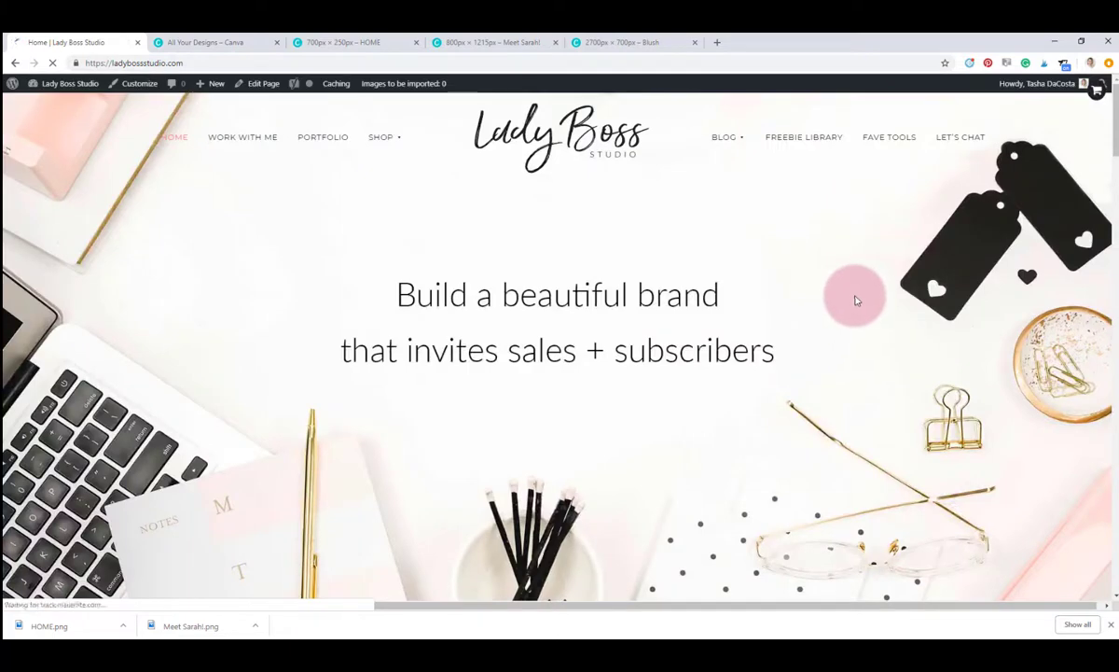
{"action": "mouse_move", "coordinate": [720, 143]}
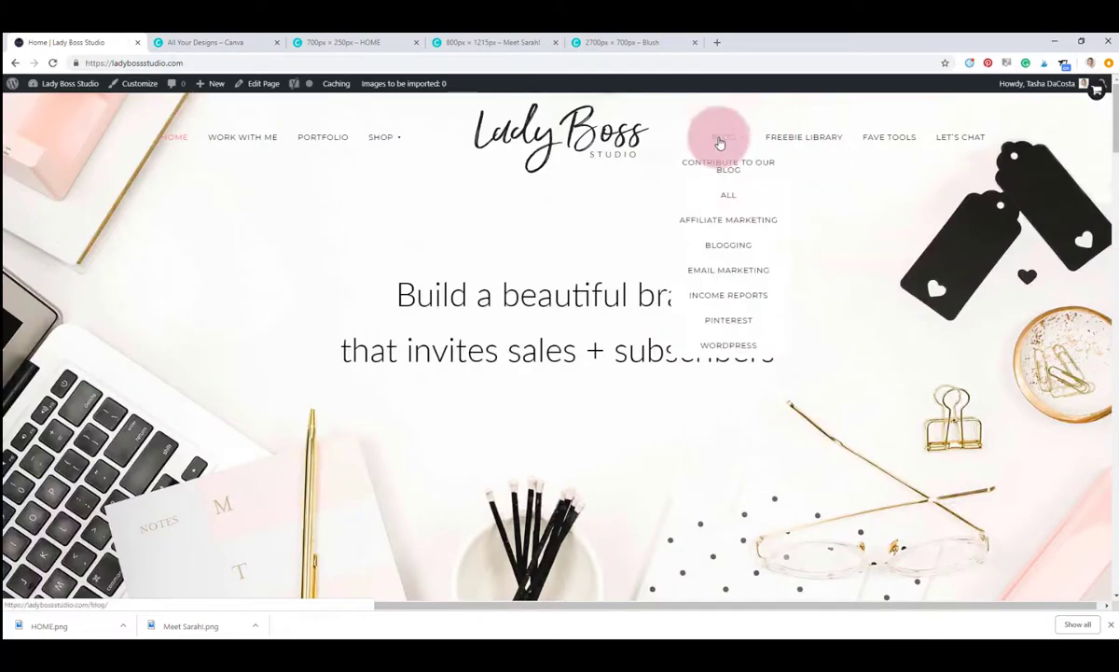
{"action": "left_click", "coordinate": [719, 143]}
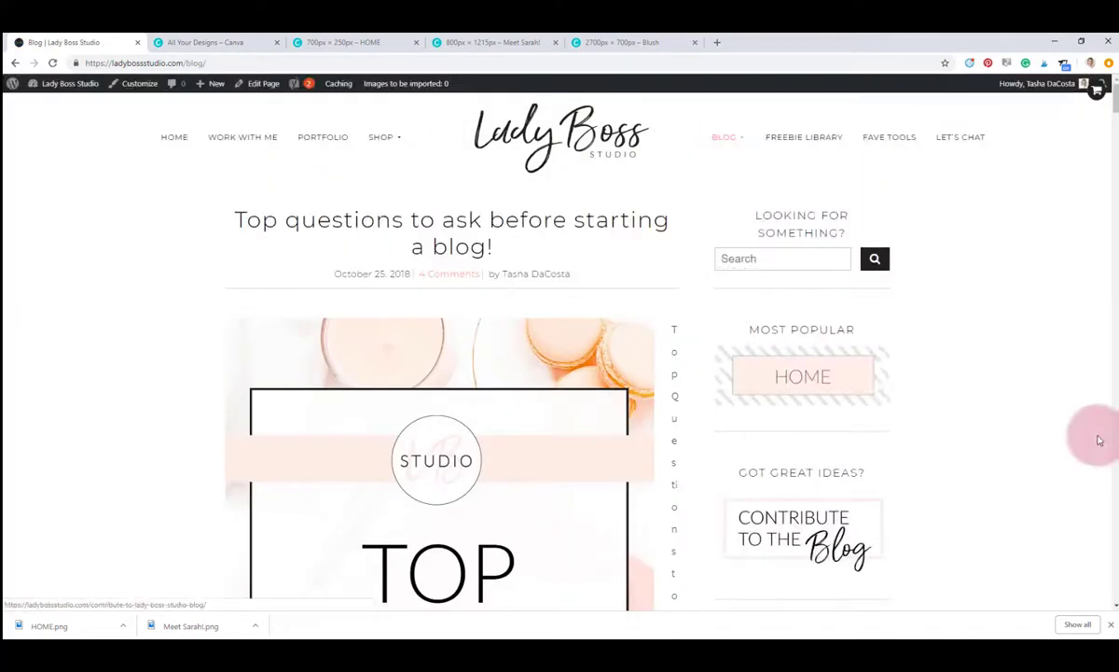
{"action": "left_click", "coordinate": [808, 380]}
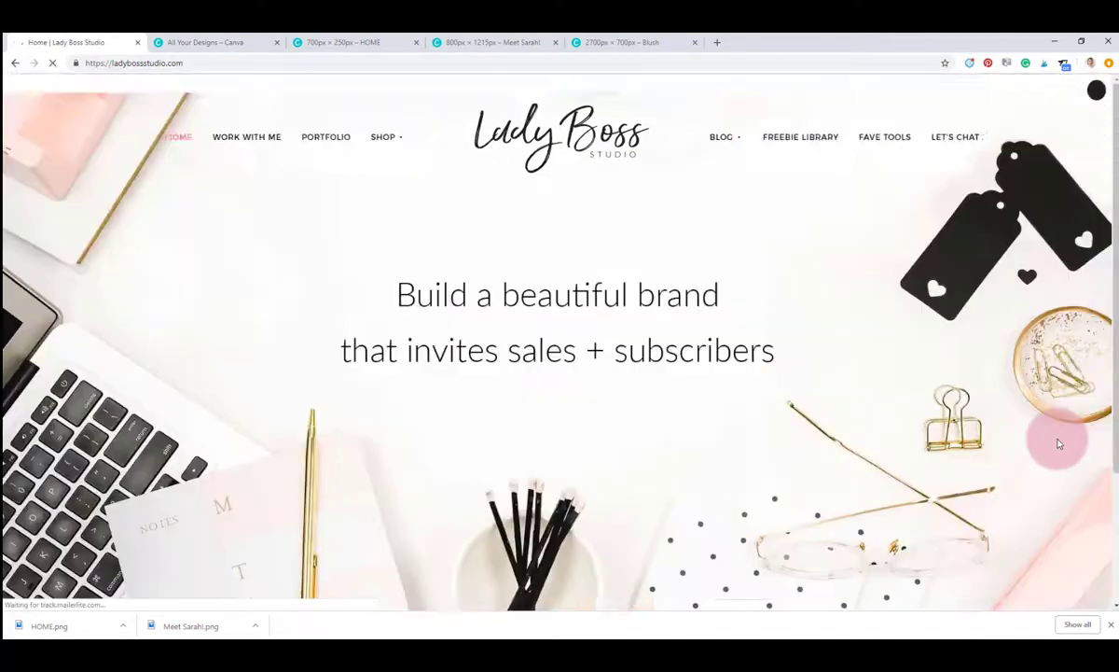
Return to Canva, dismiss the download notice and open the custom dimensions for a new design from the designs page
{"action": "left_click", "coordinate": [328, 43]}
{"action": "left_click", "coordinate": [712, 293]}
{"action": "left_click", "coordinate": [525, 43]}
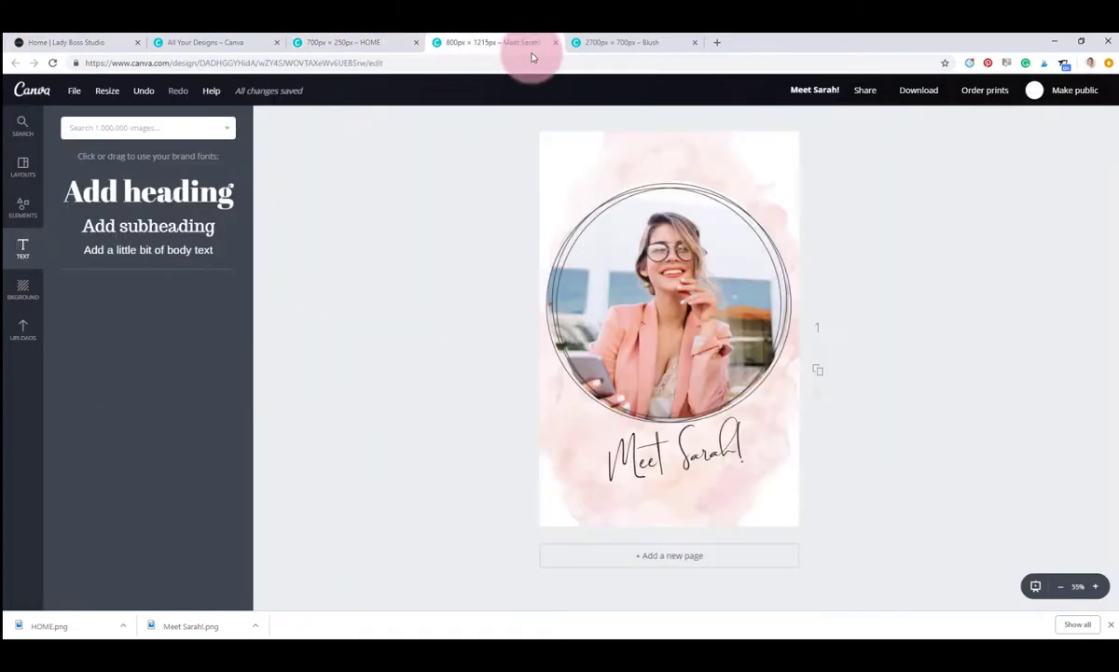
{"action": "left_click", "coordinate": [601, 42]}
{"action": "left_click", "coordinate": [220, 43]}
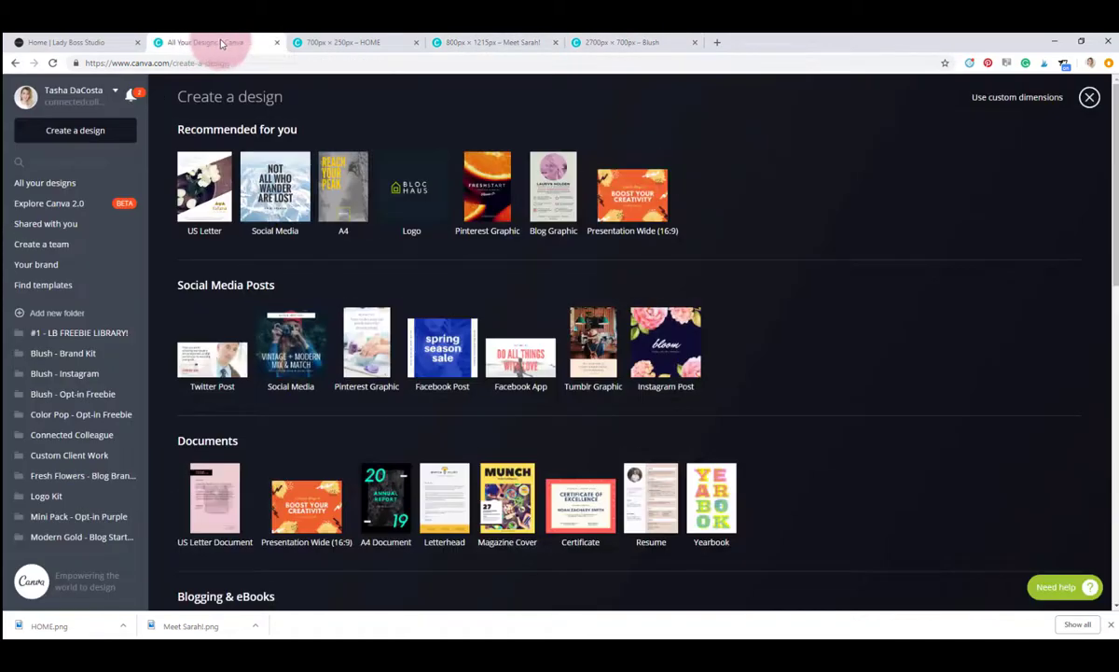
{"action": "left_click", "coordinate": [1005, 103]}
Check the Pin it Buttons dimensions in the Blush Branding Kit instructions PDF and create a 400 x 400 px Canva design
{"action": "left_click", "coordinate": [524, 634]}
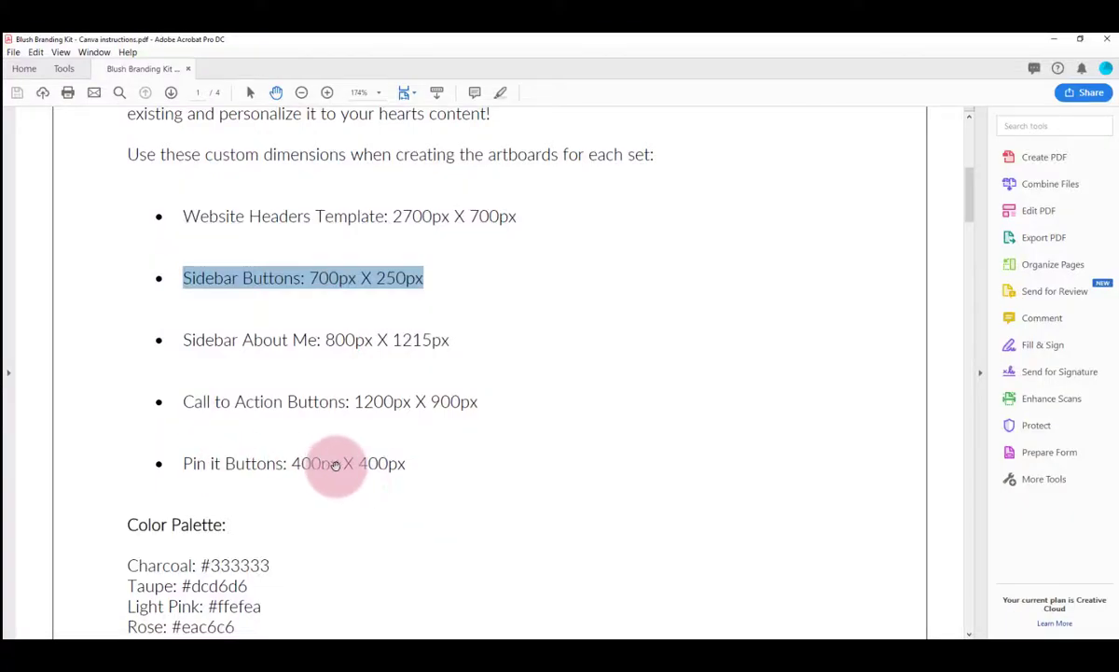
{"action": "left_click", "coordinate": [345, 636]}
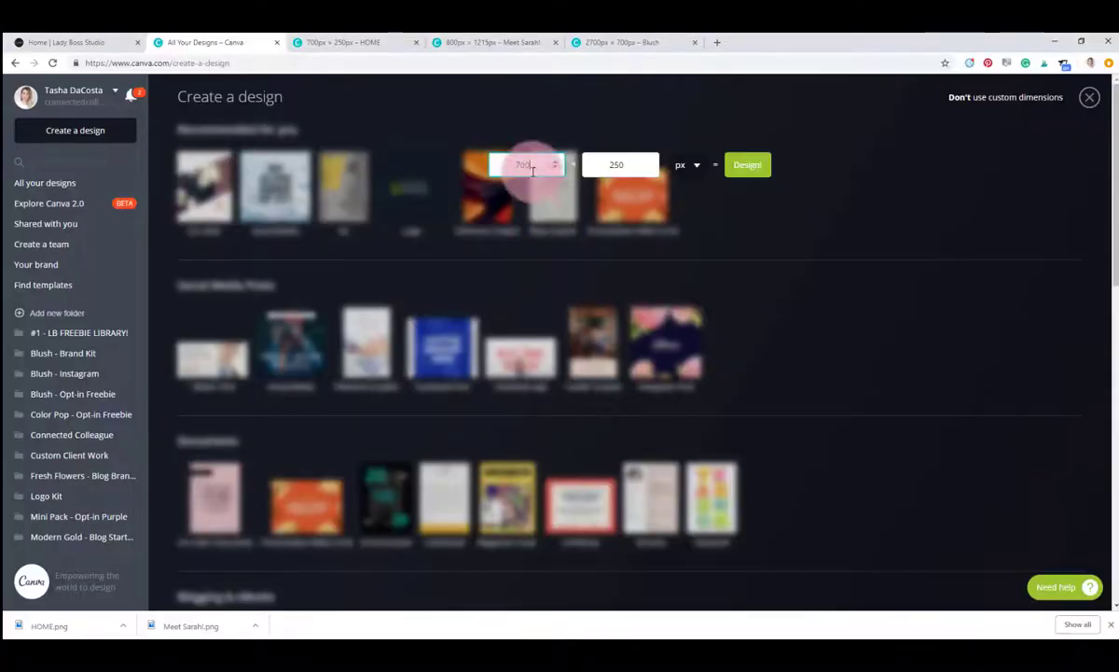
{"action": "key", "text": "BackSpace"}
{"action": "key", "text": "BackSpace"}
{"action": "key", "text": "BackSpace"}
{"action": "type", "text": "400"}
{"action": "left_click_drag", "start_coordinate": [623, 164], "coordinate": [572, 164]}
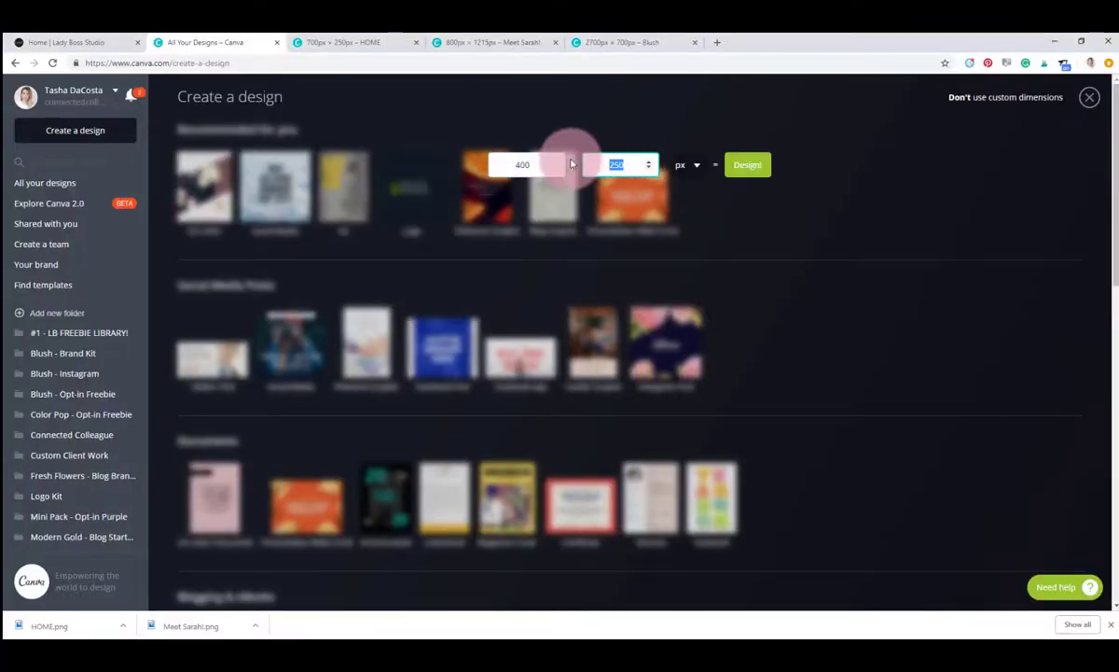
{"action": "type", "text": "400"}
{"action": "left_click", "coordinate": [749, 168]}
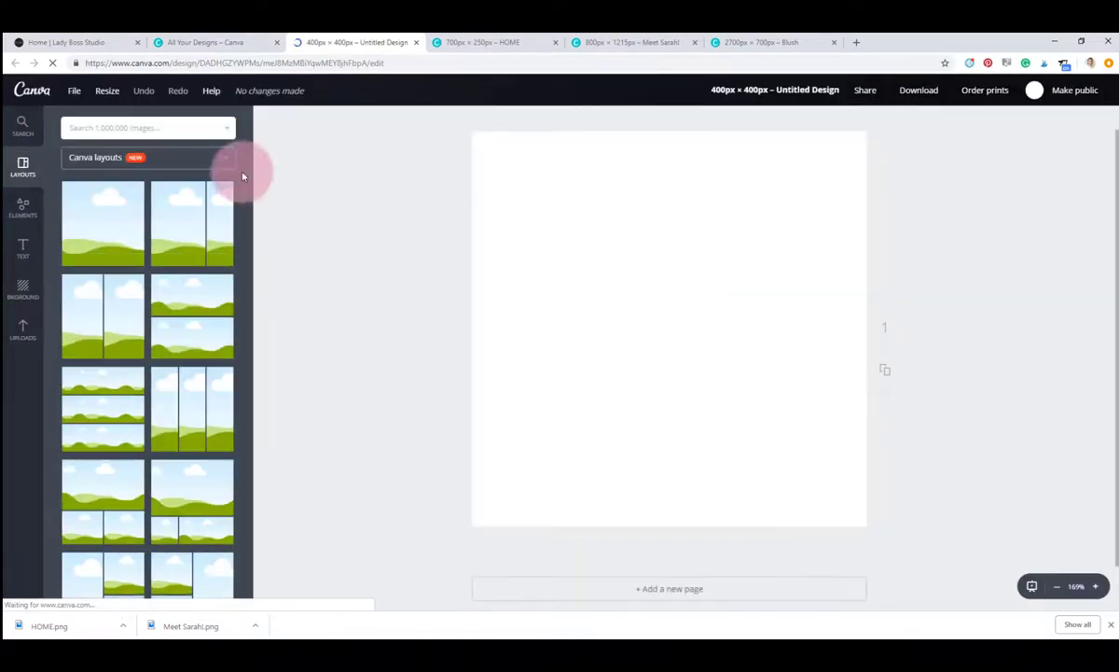
Upload Pin it Button 1.png, 2.png and 3.png from the Pin It Buttons folder inside Dropbox's Sample > Canva folder
{"action": "left_click", "coordinate": [24, 346]}
{"action": "left_click", "coordinate": [101, 253]}
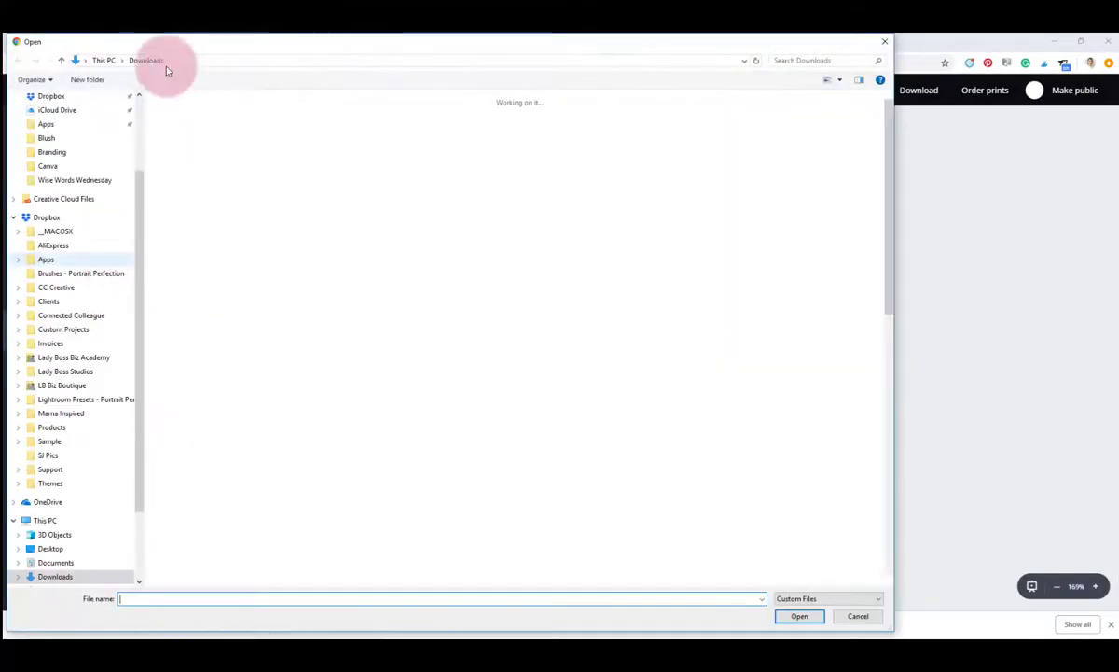
{"action": "left_click", "coordinate": [49, 441]}
{"action": "double_click", "coordinate": [180, 130]}
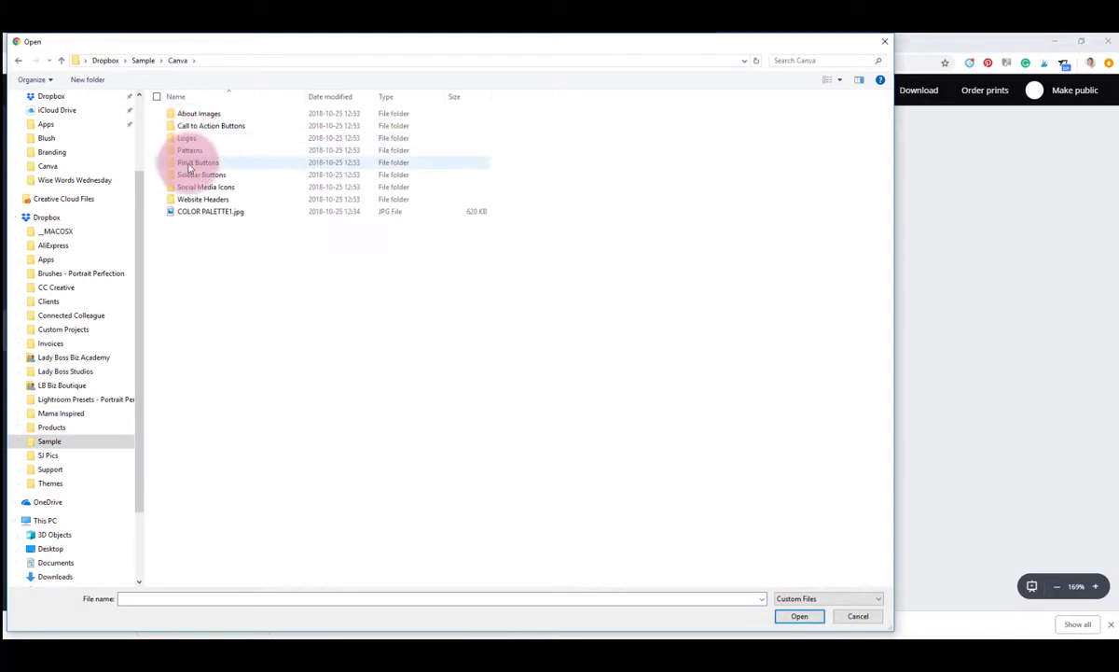
{"action": "double_click", "coordinate": [188, 160]}
{"action": "left_click", "coordinate": [188, 160]}
{"action": "left_click", "coordinate": [312, 131], "text": "shift"}
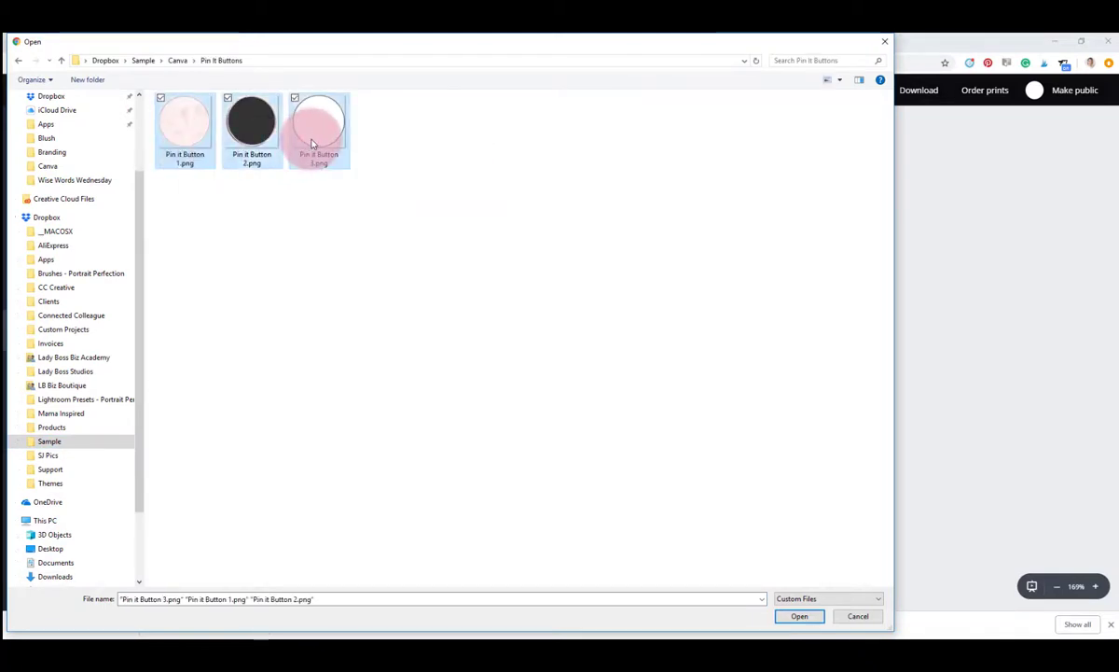
{"action": "left_click", "coordinate": [800, 615]}
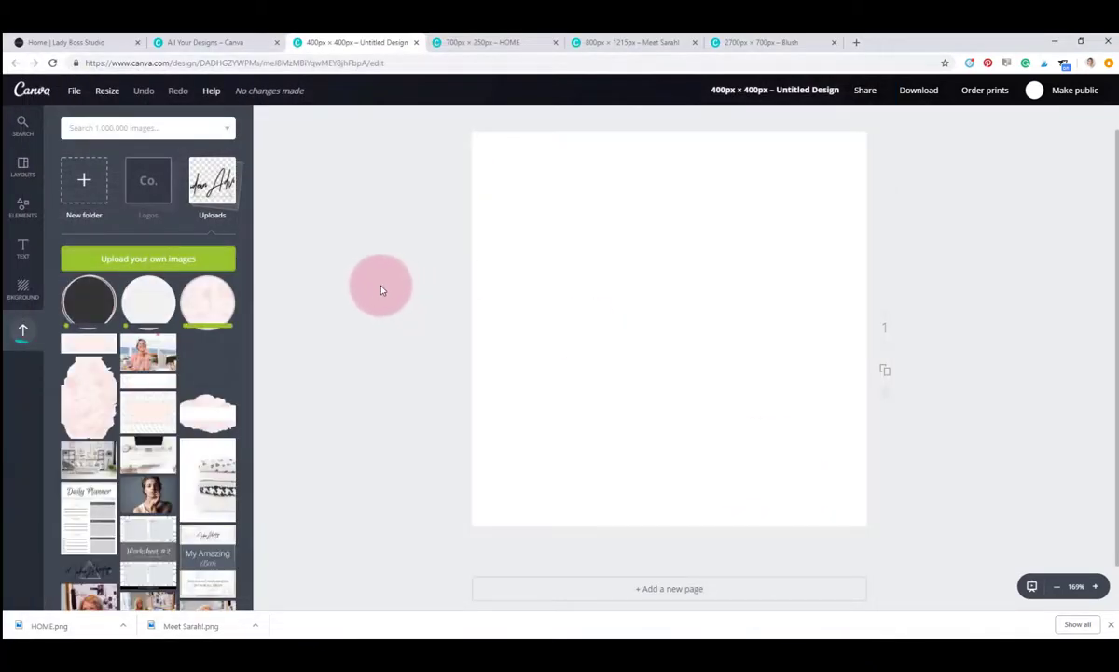
Place the pink watercolor, charcoal and white Pin it button images on three separate pages of the 400 x 400 px design
{"action": "left_click", "coordinate": [213, 304]}
{"action": "scroll", "coordinate": [674, 565], "scroll_direction": "down", "scroll_amount": 1}
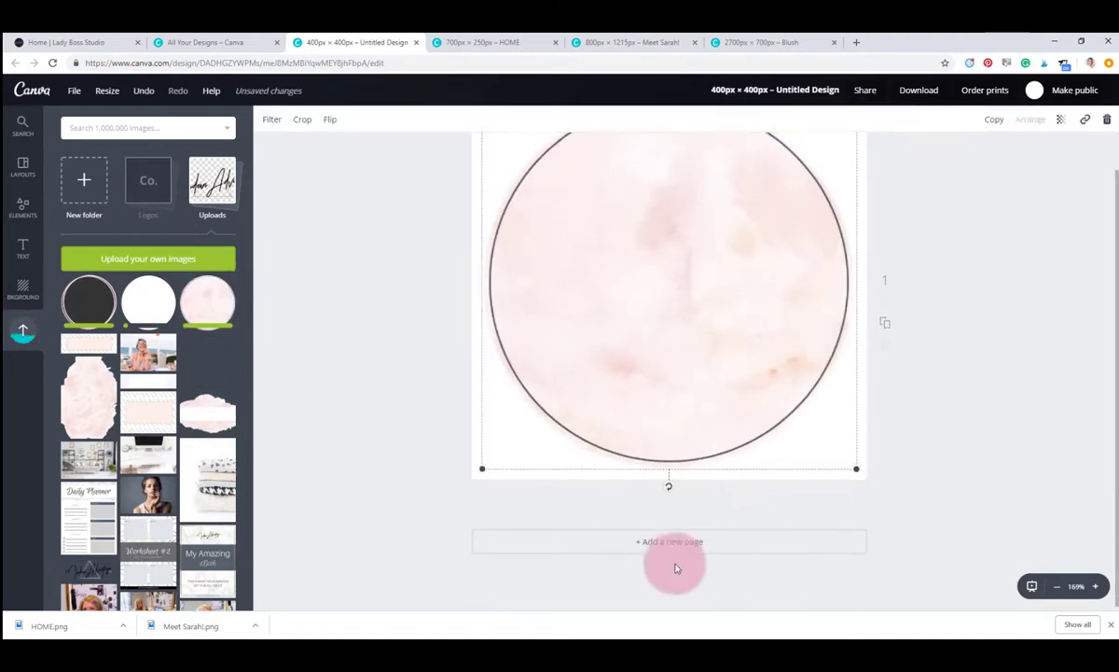
{"action": "left_click", "coordinate": [671, 555]}
{"action": "left_click", "coordinate": [107, 312]}
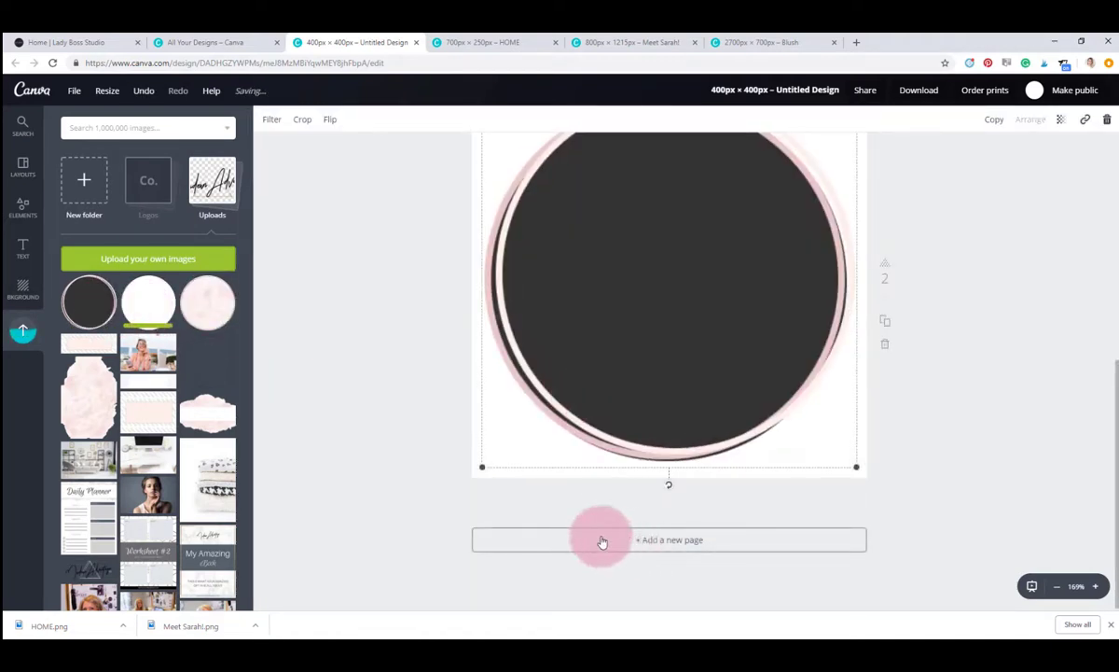
{"action": "left_click", "coordinate": [600, 540]}
{"action": "left_click", "coordinate": [155, 305]}
Add a subheading reading "Pin" and "It!" on two lines over the pink watercolor circle on the first page
{"action": "scroll", "coordinate": [718, 385], "scroll_direction": "up", "scroll_amount": 10}
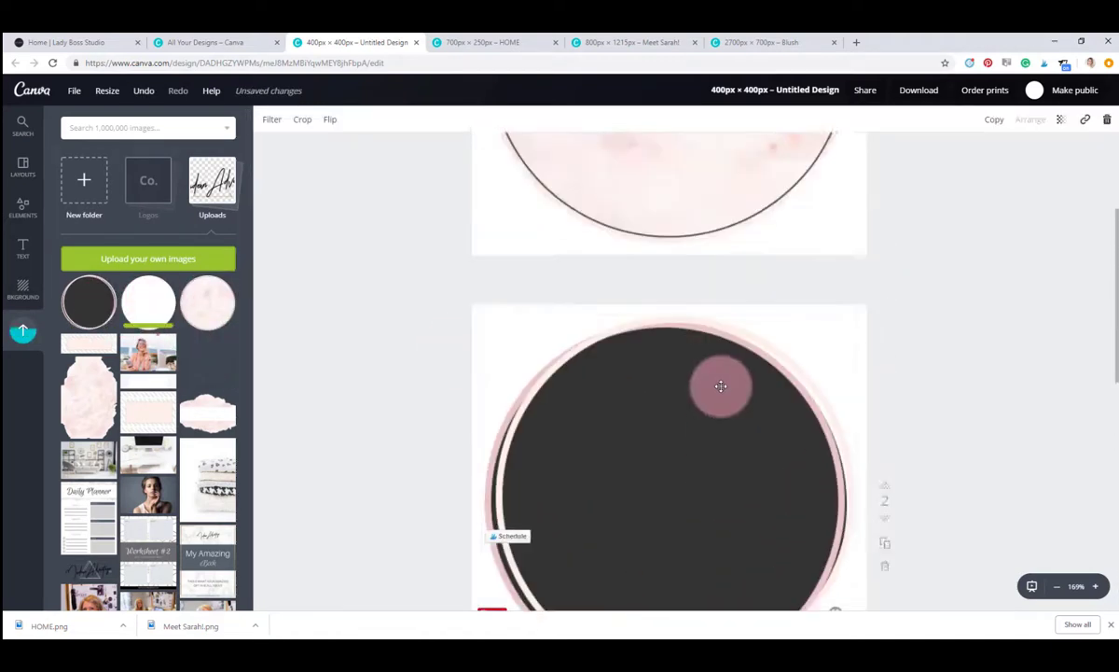
{"action": "left_click", "coordinate": [22, 247]}
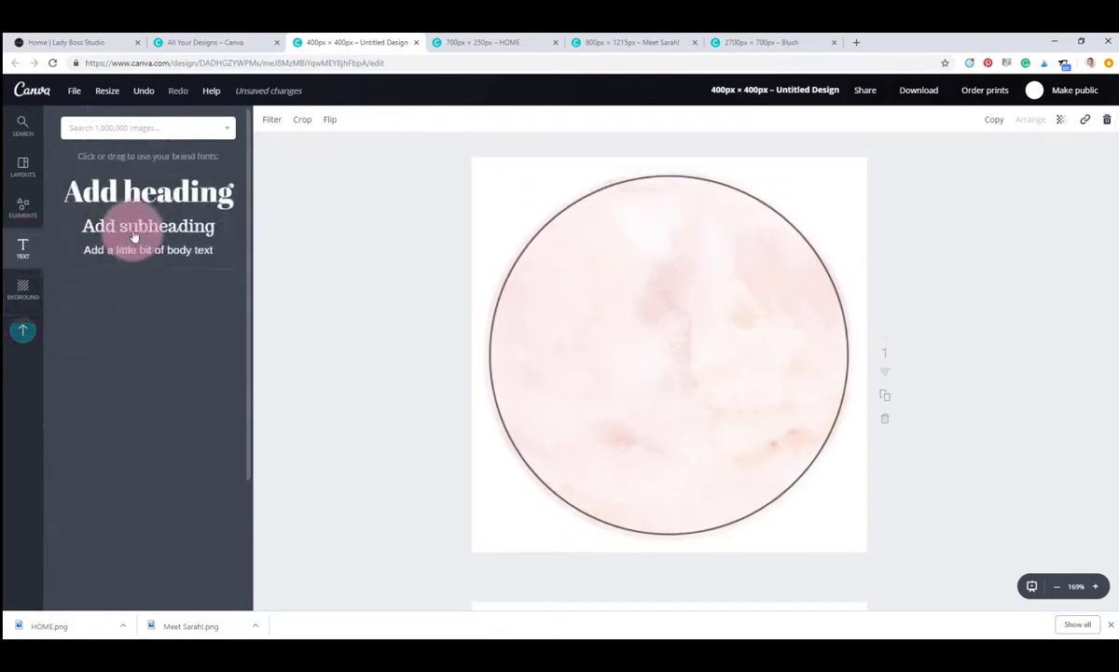
{"action": "left_click", "coordinate": [148, 226]}
{"action": "type", "text": "Pin"}
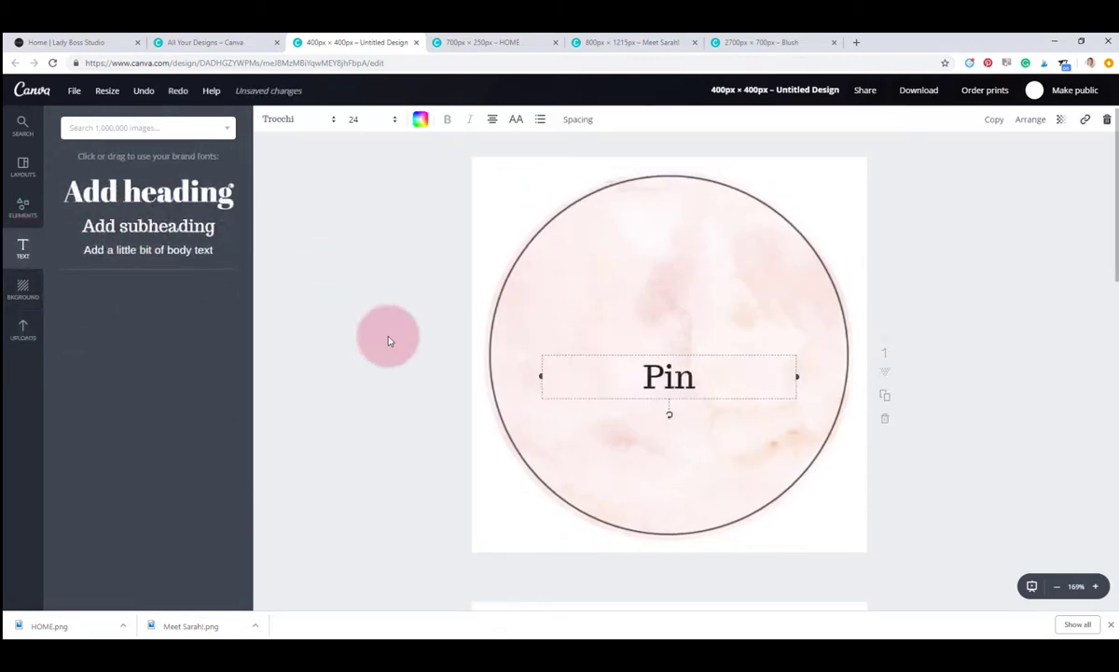
{"action": "key", "text": "Return"}
{"action": "type", "text": "It!"}
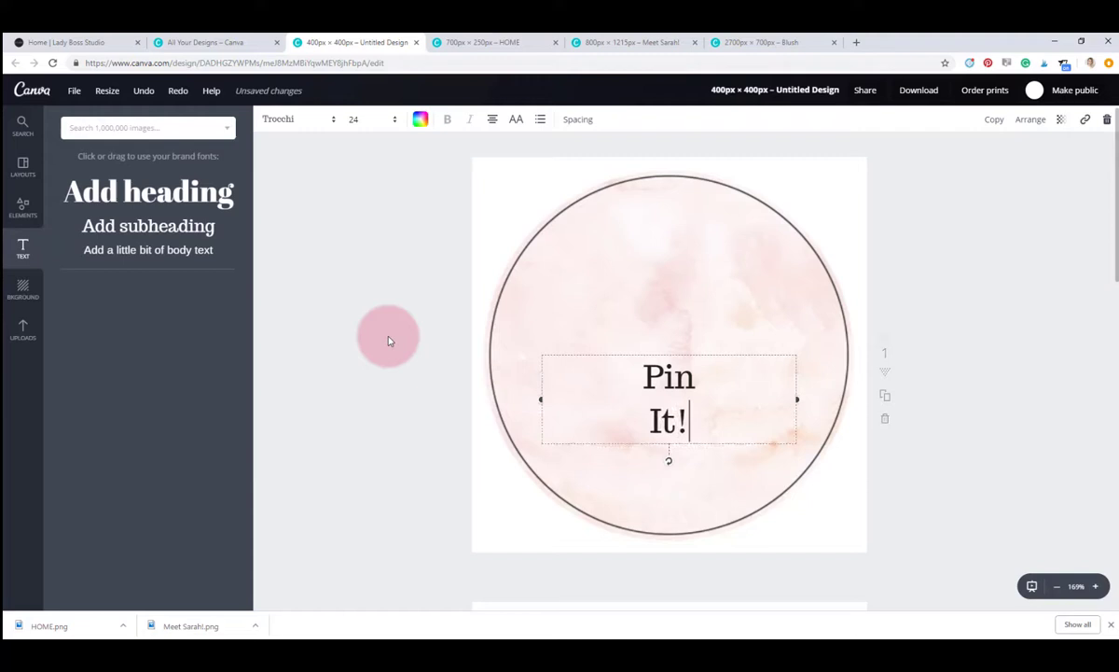
Format the Pin It! text in Brilliant Signature 1 at size 72 and move it up inside the pink circle
{"action": "left_click", "coordinate": [635, 369], "text": "shift"}
{"action": "left_click", "coordinate": [298, 128]}
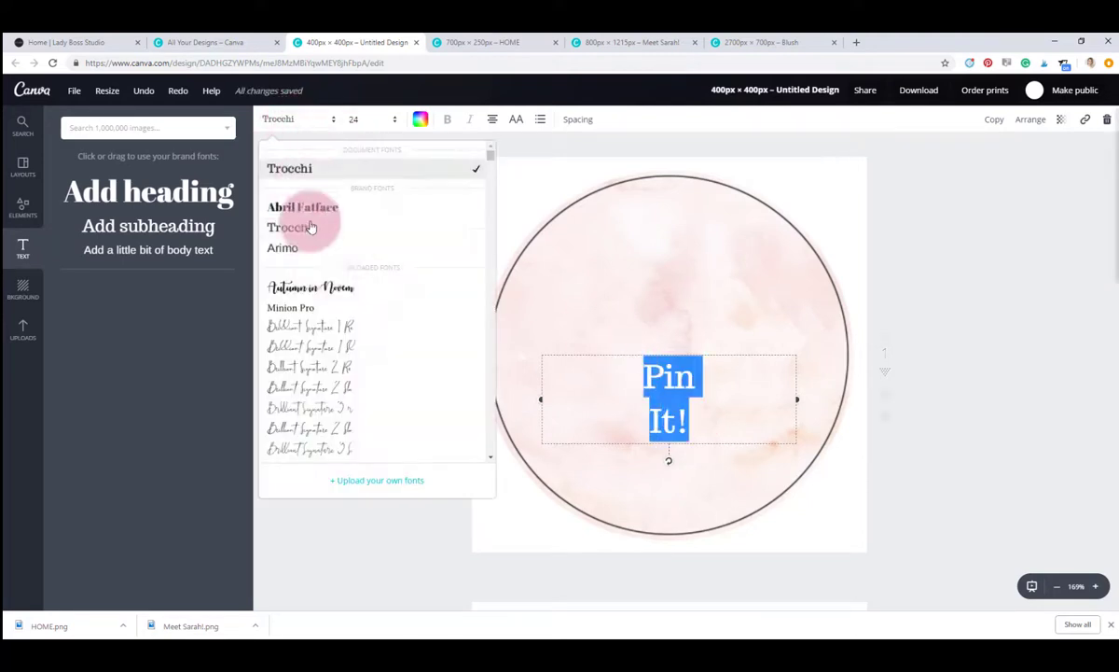
{"action": "left_click", "coordinate": [327, 325]}
{"action": "left_click", "coordinate": [377, 131]}
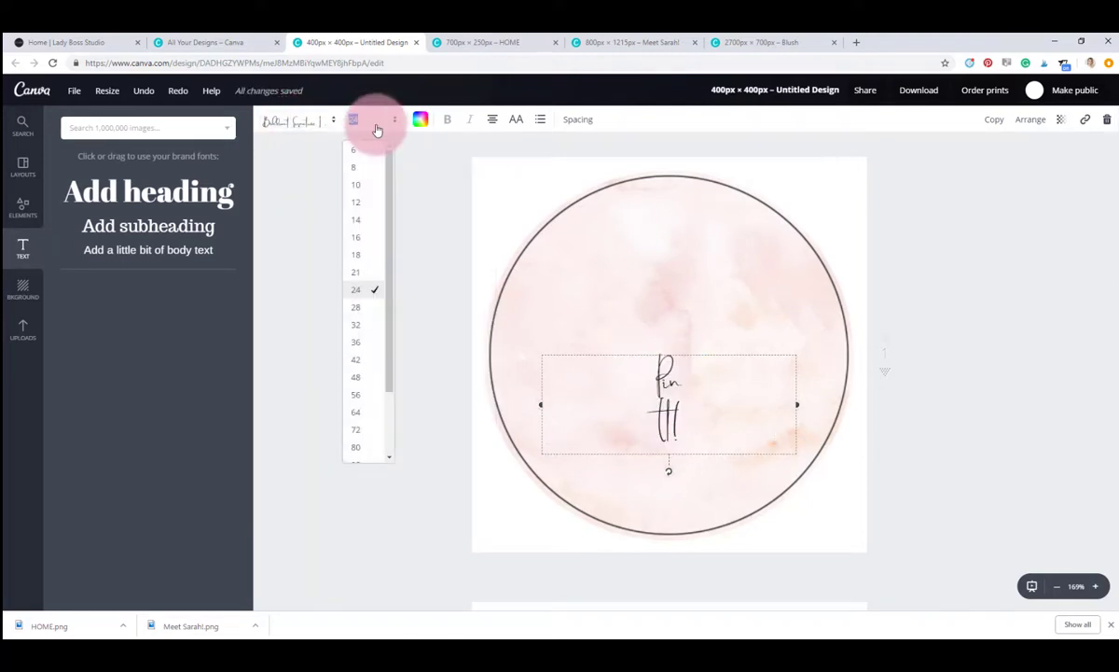
{"action": "left_click", "coordinate": [355, 432]}
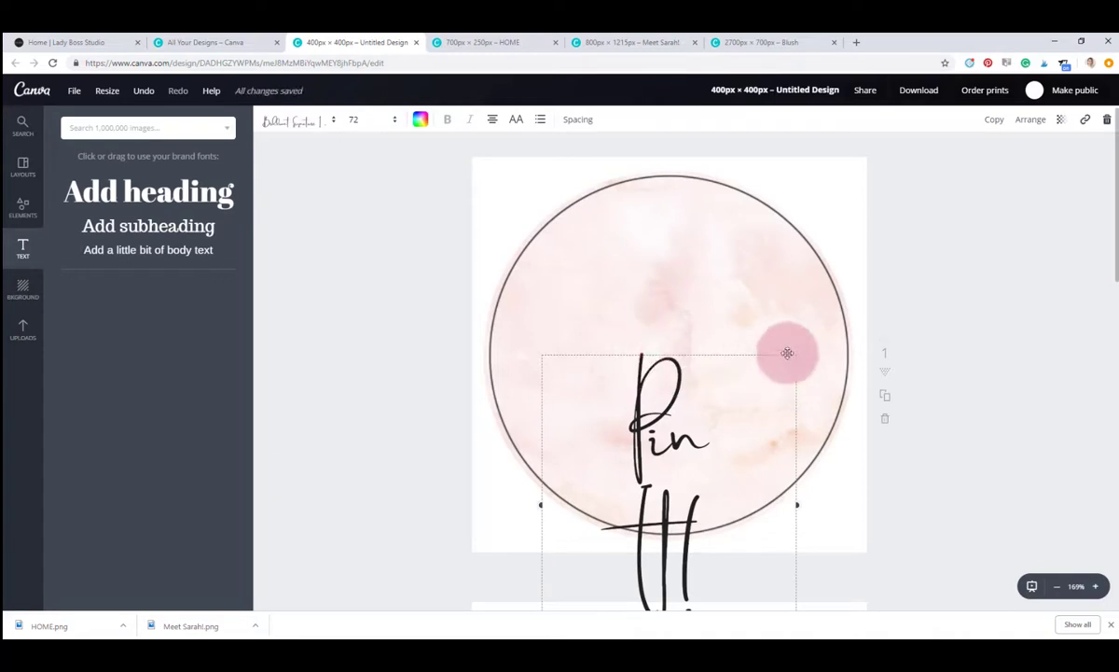
{"action": "left_click_drag", "start_coordinate": [788, 354], "coordinate": [777, 222]}
Replace the capital I in the second text line with a lowercase i so it reads "it!"
{"action": "left_click", "coordinate": [636, 448]}
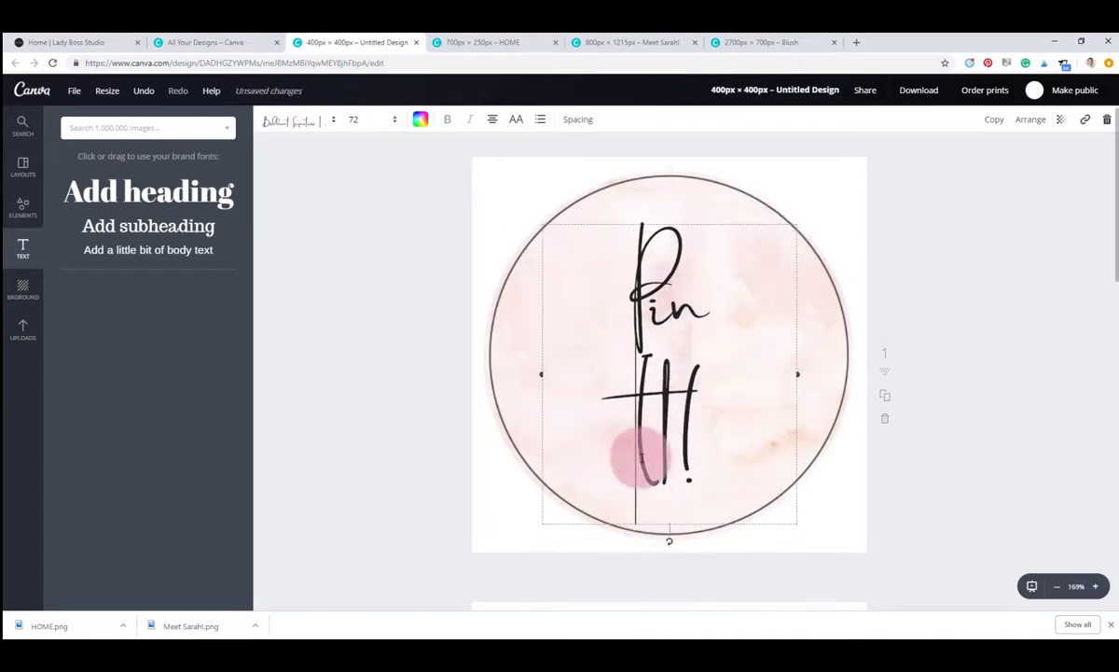
{"action": "key", "text": "Delete"}
{"action": "type", "text": "i"}
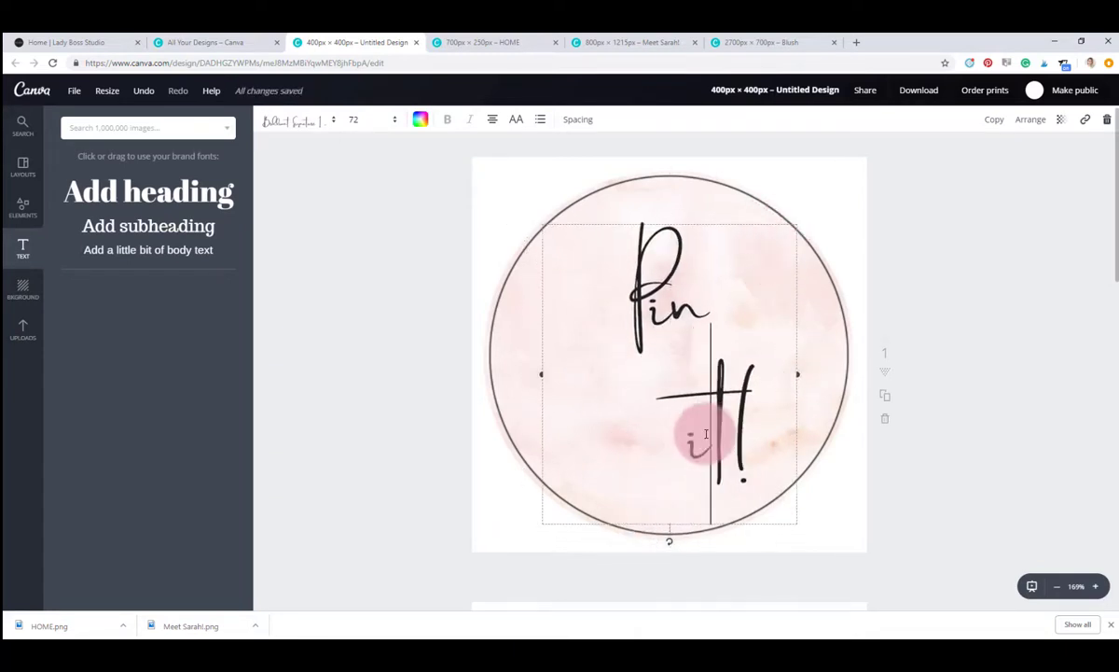
Set the text's line height to 1.06 and reposition the text box to center the wording in the circle
{"action": "left_click", "coordinate": [574, 120]}
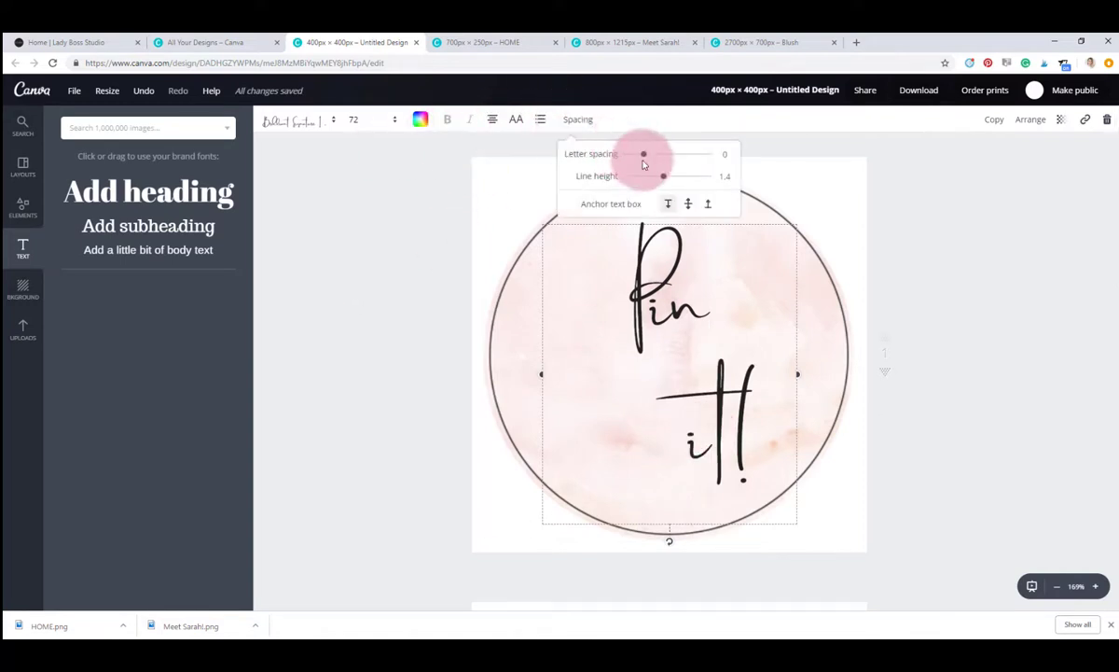
{"action": "left_click_drag", "start_coordinate": [667, 175], "coordinate": [651, 179]}
{"action": "left_click", "coordinate": [667, 203]}
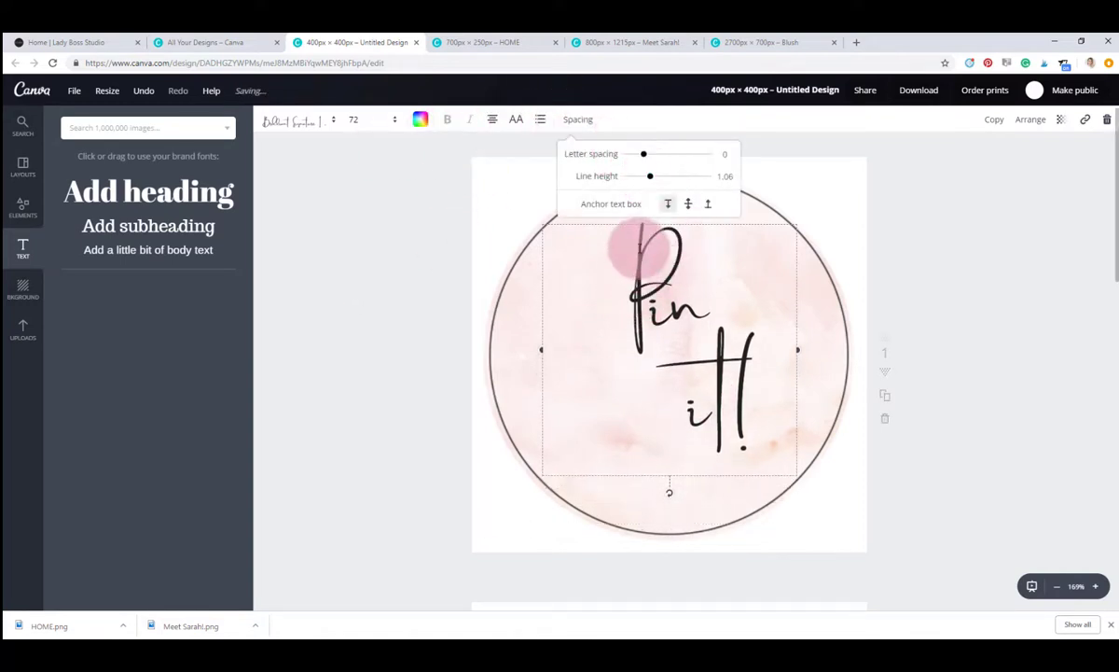
{"action": "left_click_drag", "start_coordinate": [751, 228], "coordinate": [738, 239]}
Copy the Medium Grey code 707070 from the branding kit instructions PDF and apply it to the Pin it! text in Canva
{"action": "key", "text": "alt+Tab"}
{"action": "scroll", "coordinate": [361, 465], "scroll_direction": "down", "scroll_amount": 3}
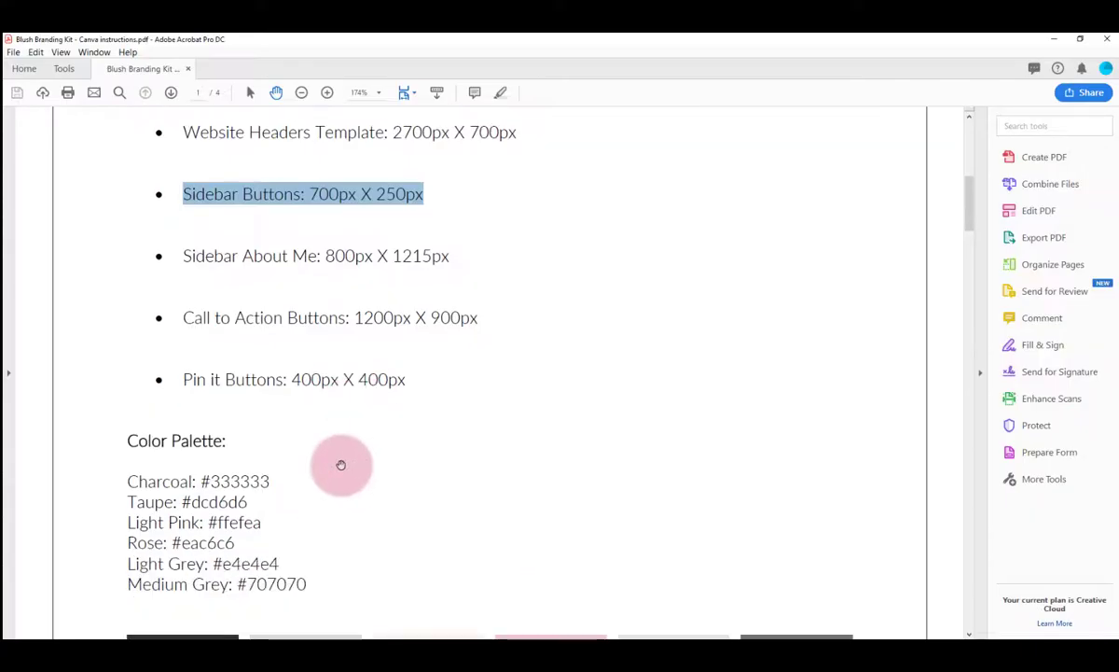
{"action": "left_click_drag", "start_coordinate": [306, 584], "coordinate": [264, 584]}
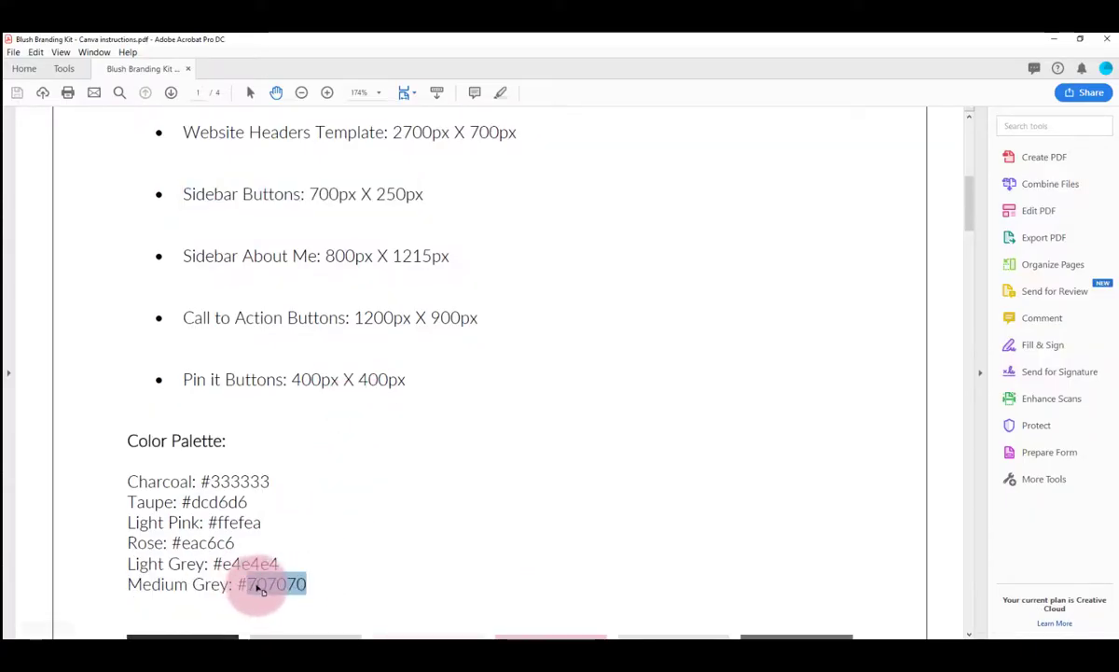
{"action": "right_click", "coordinate": [263, 586]}
{"action": "left_click", "coordinate": [320, 413]}
{"action": "key", "text": "alt+Tab"}
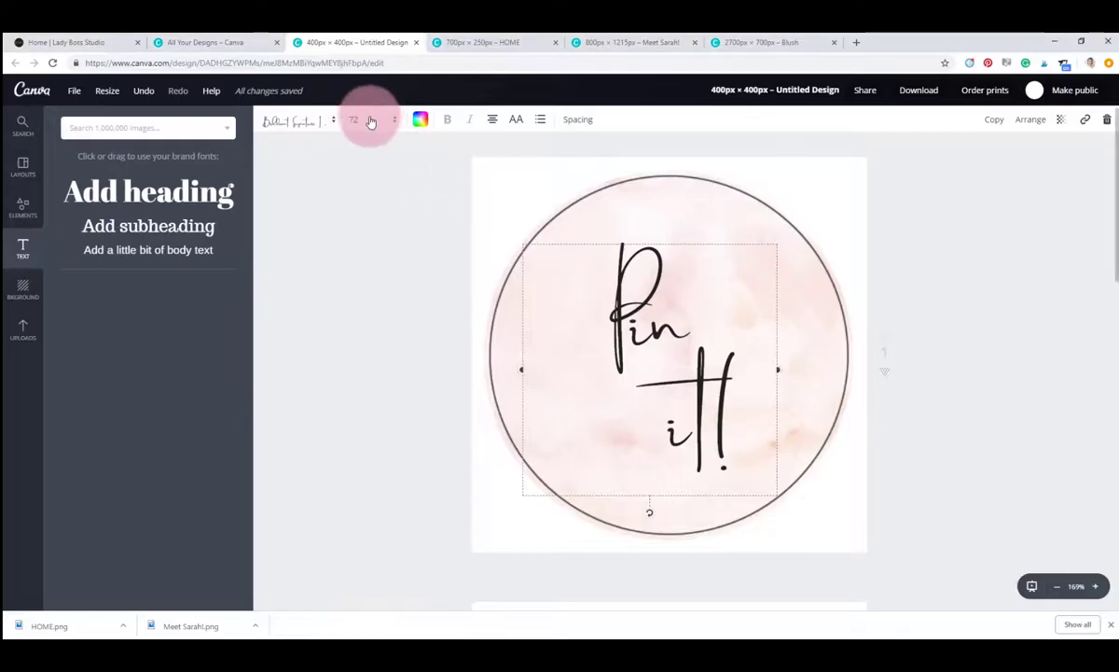
{"action": "left_click", "coordinate": [420, 119]}
{"action": "left_click", "coordinate": [429, 176]}
{"action": "left_click", "coordinate": [523, 330]}
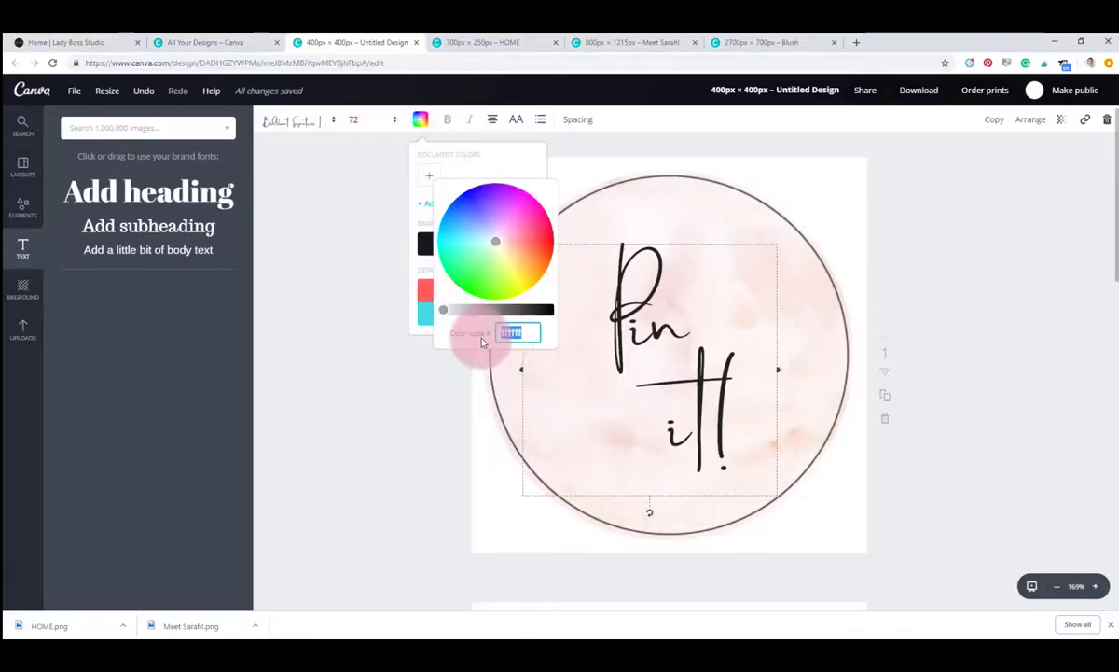
{"action": "key", "text": "ctrl+v"}
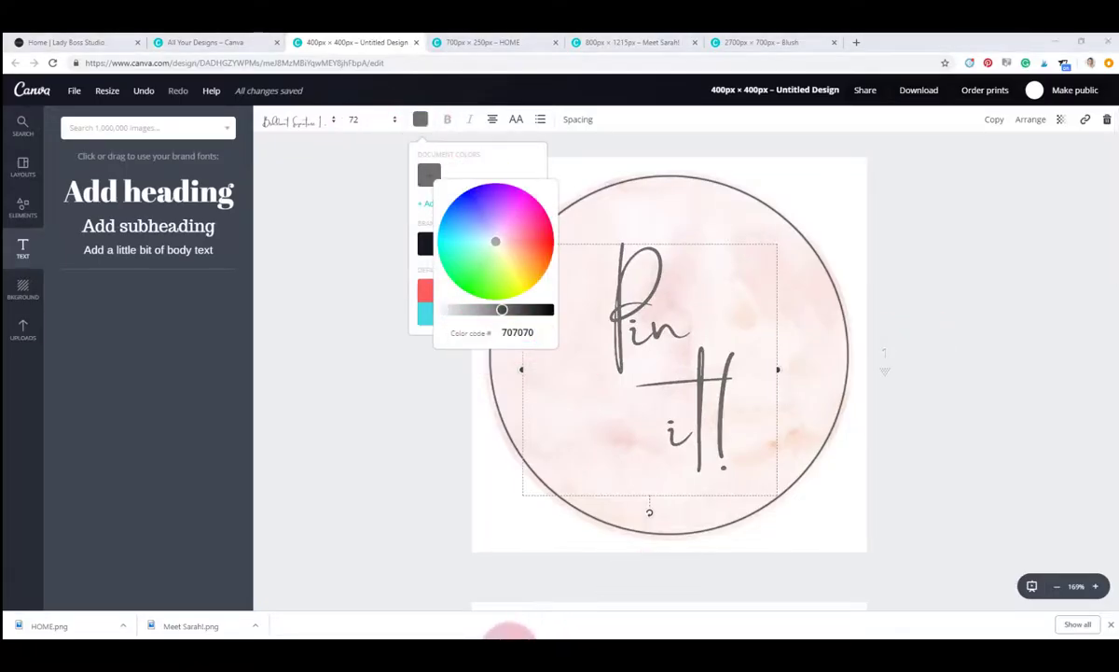
Copy the Charcoal code 333333 from the instructions PDF and apply it as the Pin it! text color in Canva
{"action": "key", "text": "alt+Tab"}
{"action": "left_click_drag", "start_coordinate": [212, 482], "coordinate": [260, 482]}
{"action": "right_click", "coordinate": [260, 482]}
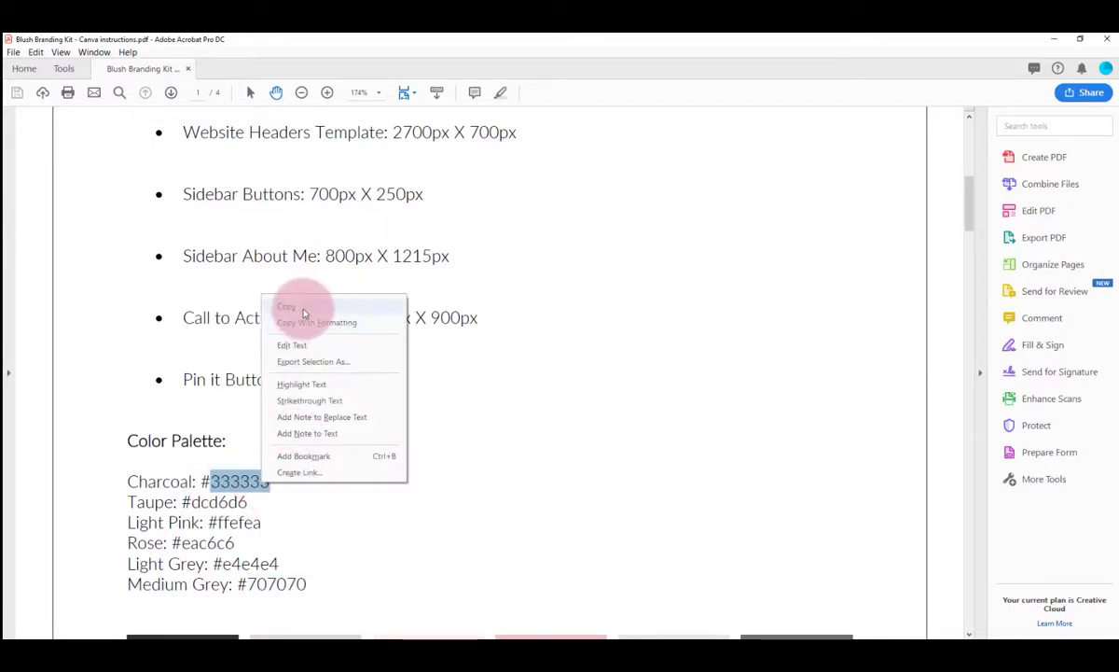
{"action": "left_click", "coordinate": [300, 308]}
{"action": "key", "text": "alt+Tab"}
{"action": "left_click_drag", "start_coordinate": [530, 329], "coordinate": [459, 332]}
{"action": "key", "text": "ctrl+v"}
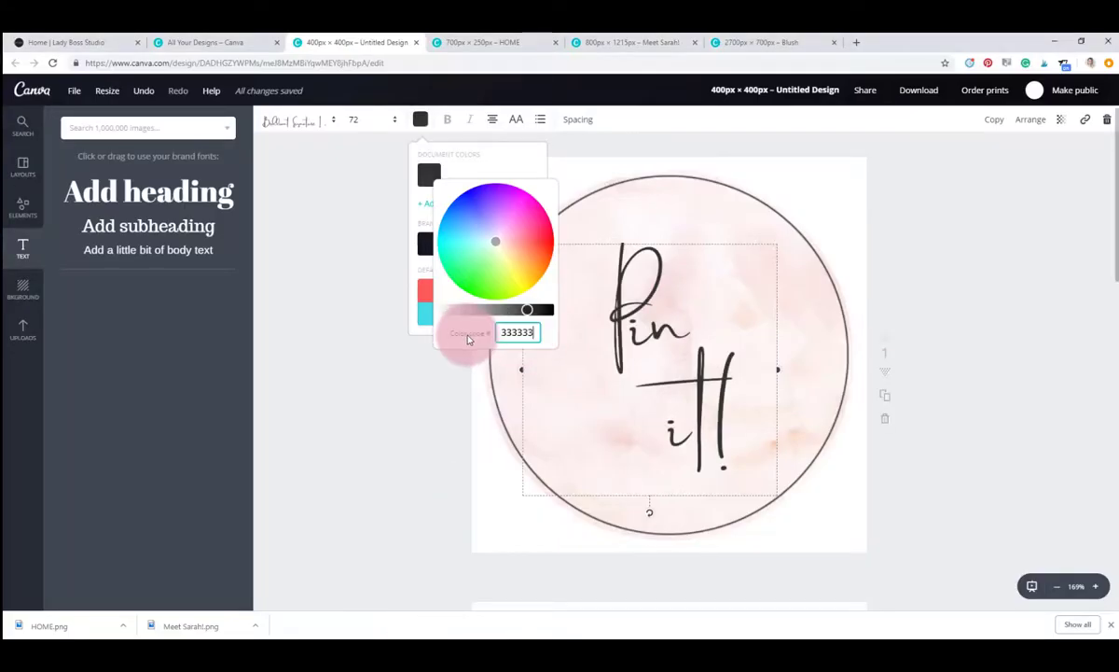
{"action": "left_click", "coordinate": [933, 332]}
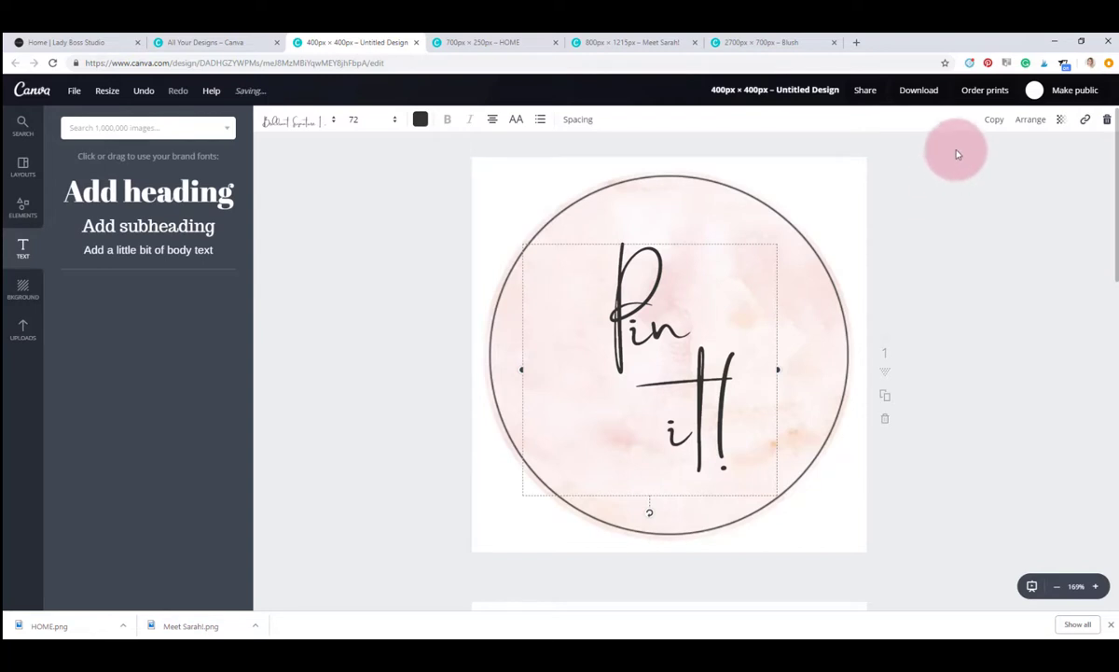
Download all pages of the Pin it button design as PNG with a transparent background
{"action": "left_click", "coordinate": [926, 97]}
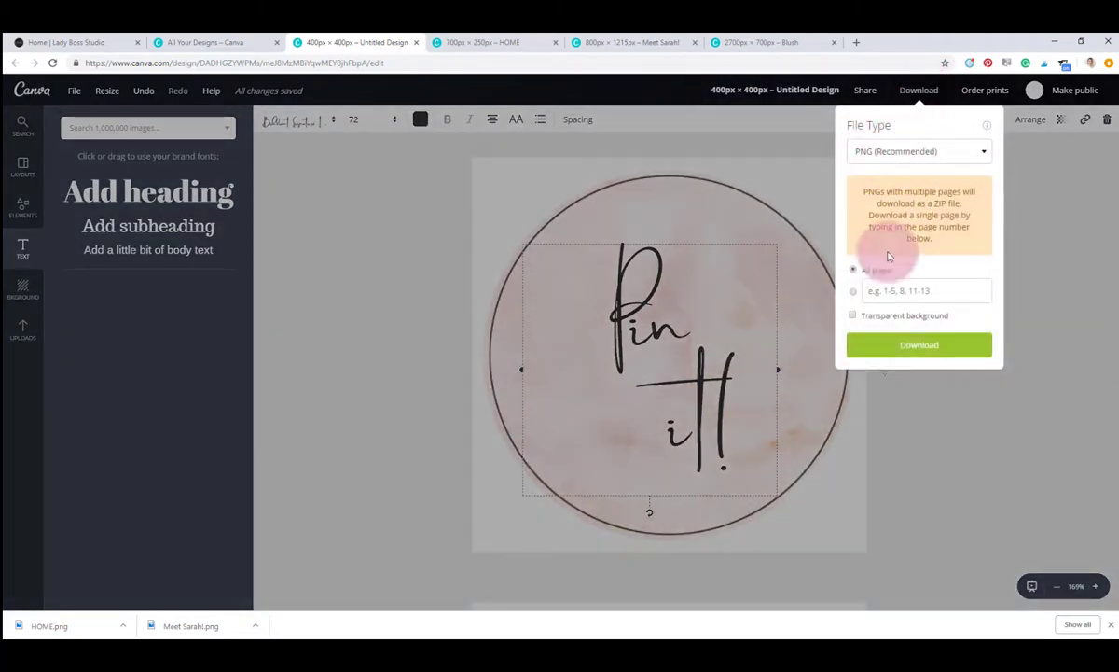
{"action": "left_click", "coordinate": [867, 320]}
{"action": "left_click", "coordinate": [928, 345]}
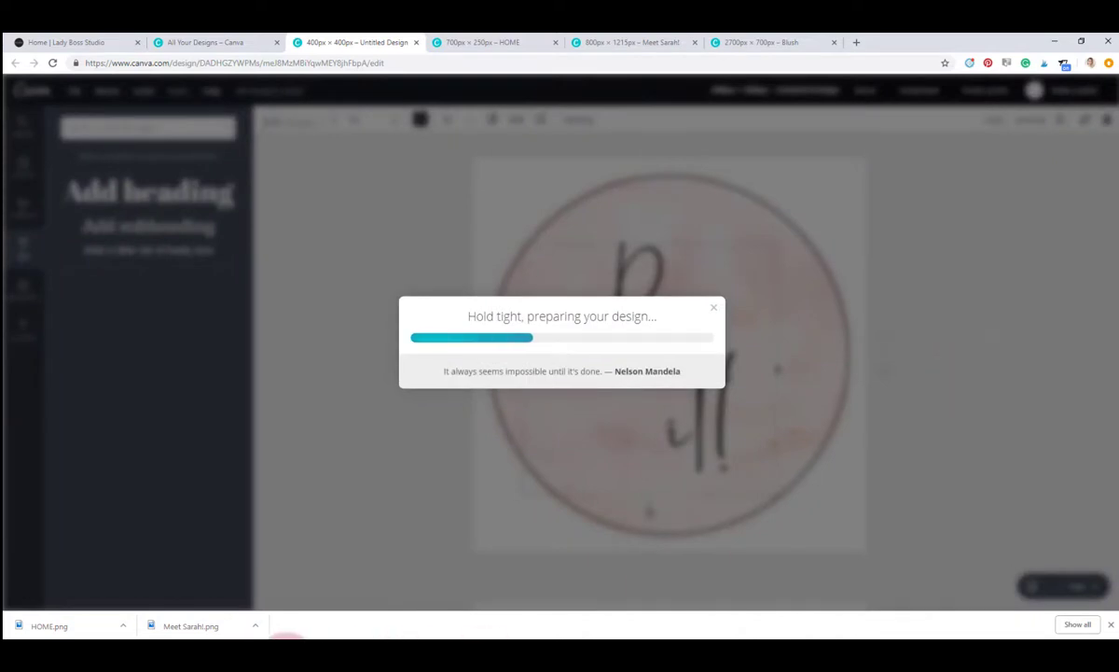
Switch to File Explorer and look through the Patterns, Social Media Icons, Call to Action Buttons and Logos folders in Dropbox's Sample > Canva folder
{"action": "left_click", "coordinate": [295, 634]}
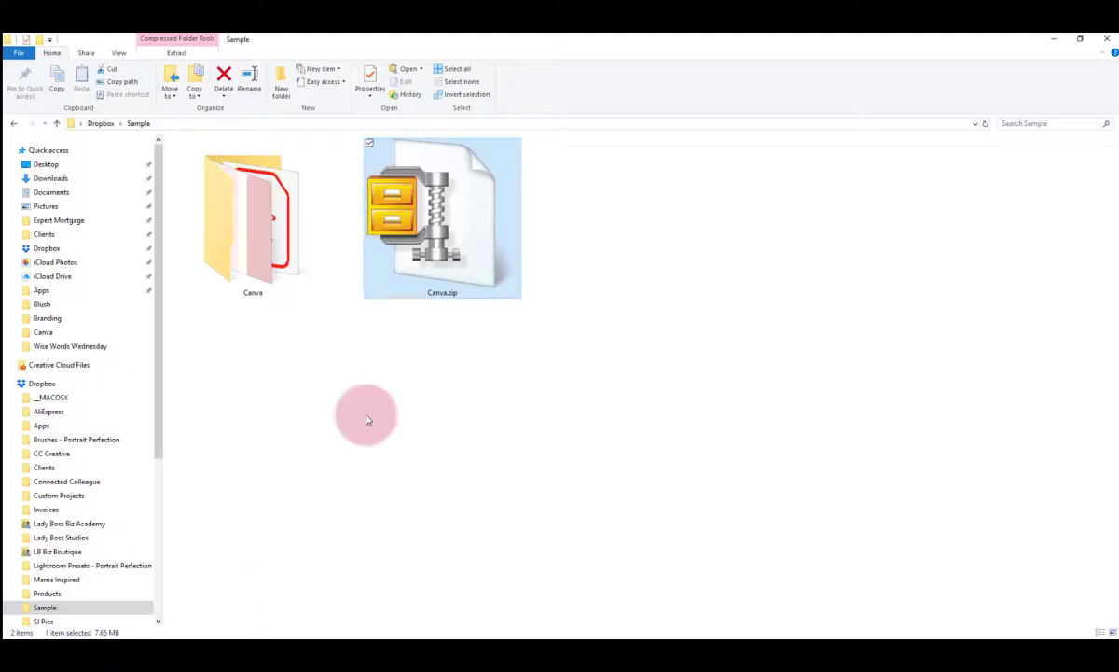
{"action": "double_click", "coordinate": [253, 213]}
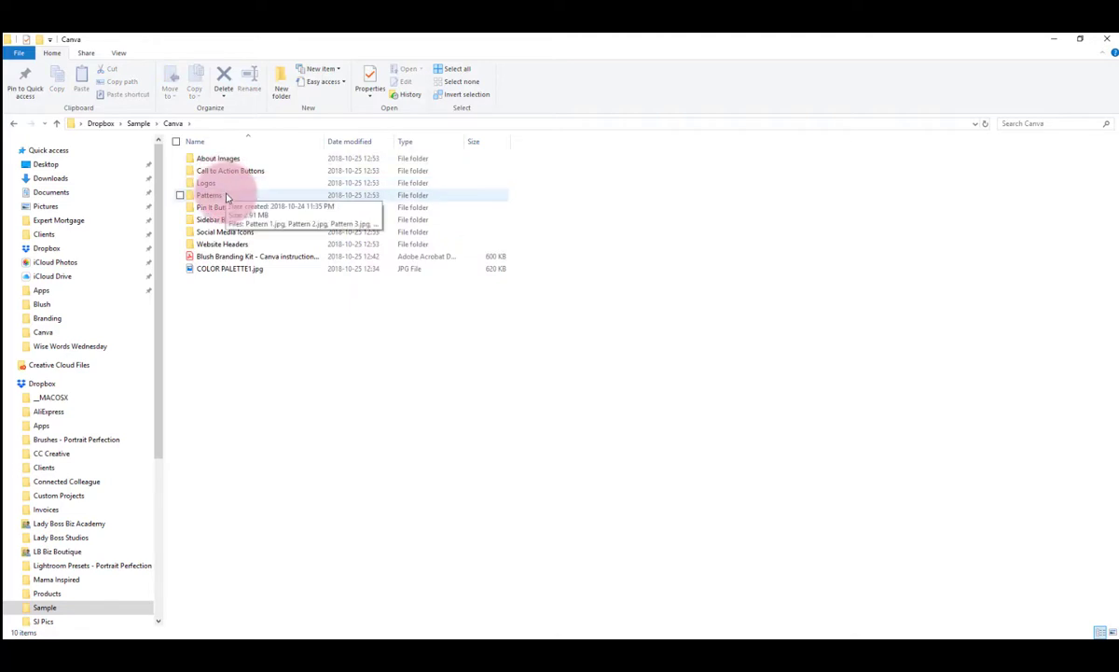
{"action": "double_click", "coordinate": [216, 195]}
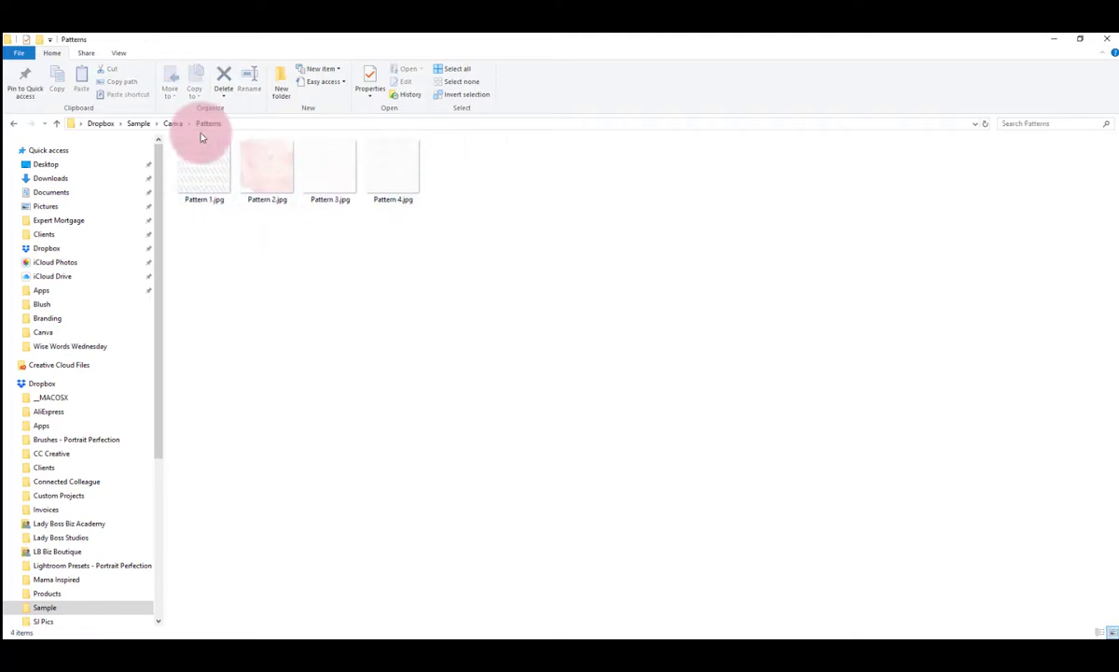
{"action": "left_click", "coordinate": [173, 123]}
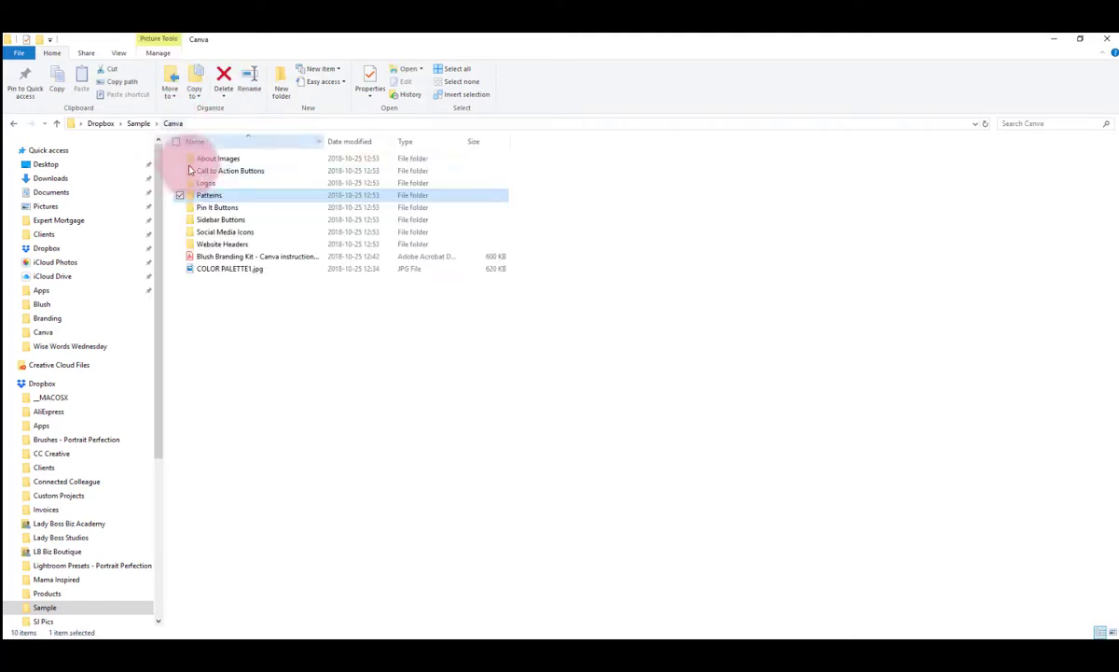
{"action": "double_click", "coordinate": [215, 231]}
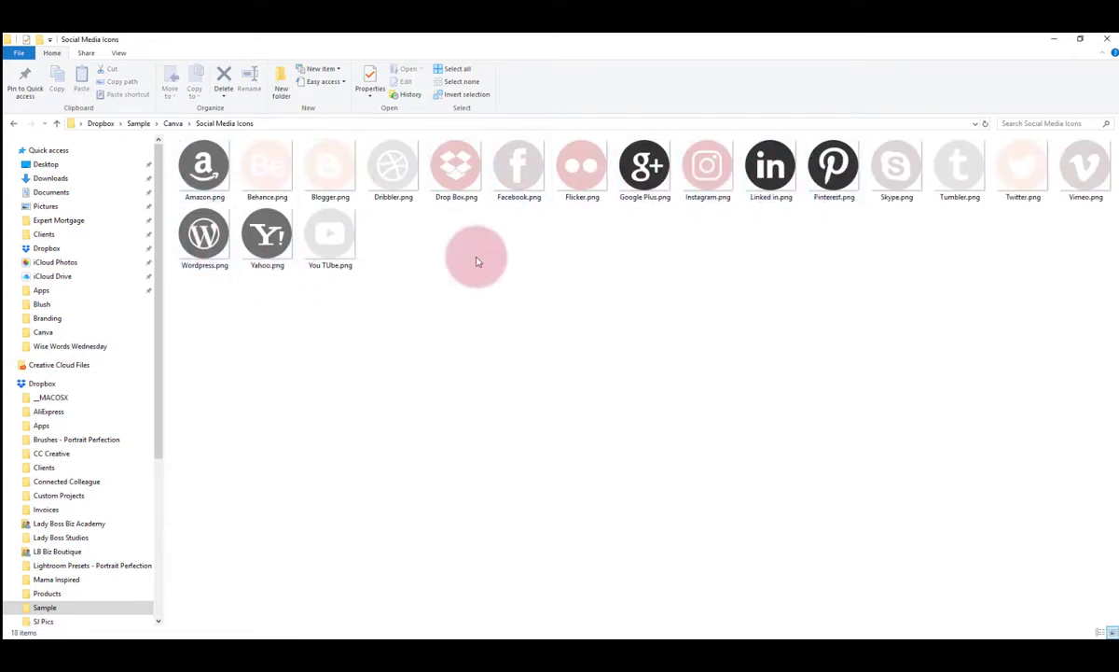
{"action": "left_click", "coordinate": [173, 125]}
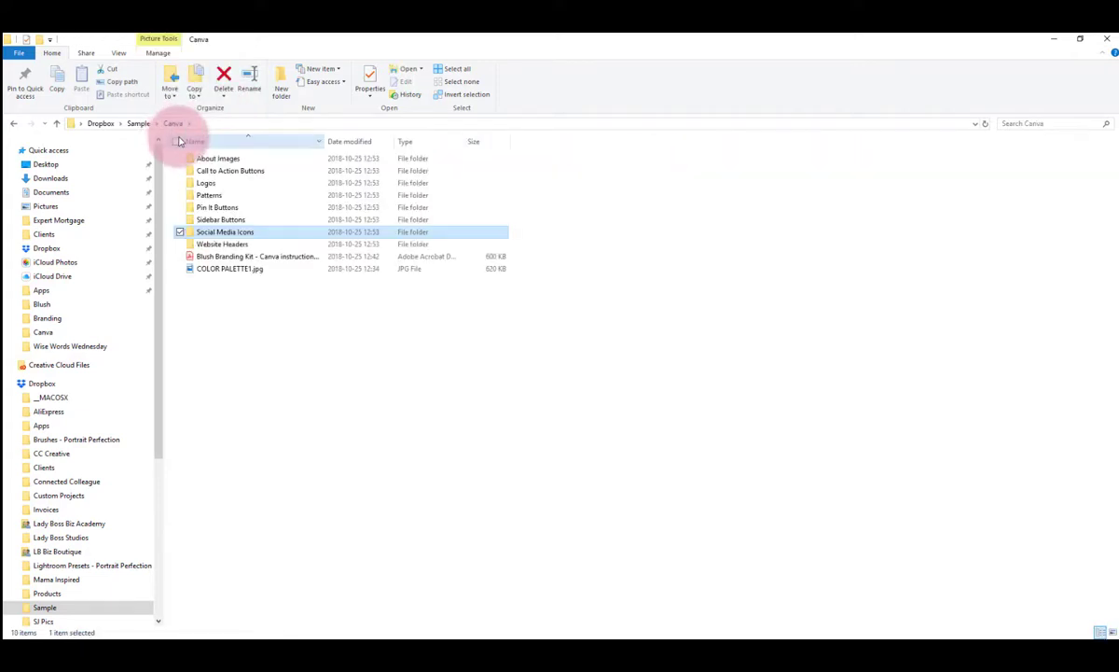
{"action": "double_click", "coordinate": [222, 170]}
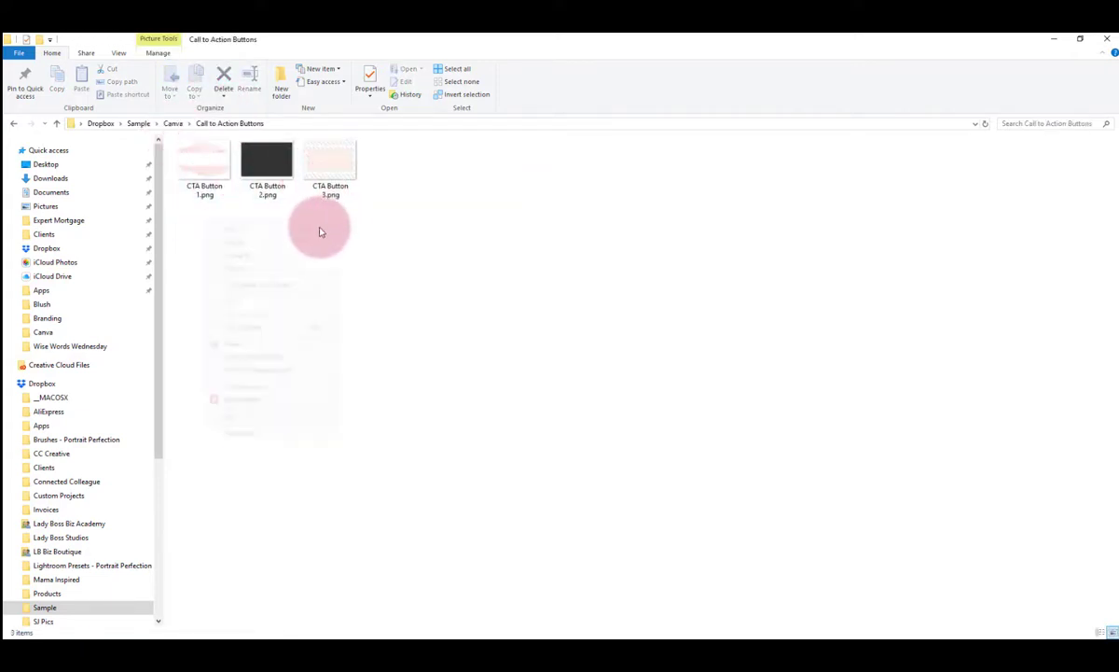
{"action": "mouse_move", "coordinate": [319, 232]}
{"action": "left_click", "coordinate": [375, 228]}
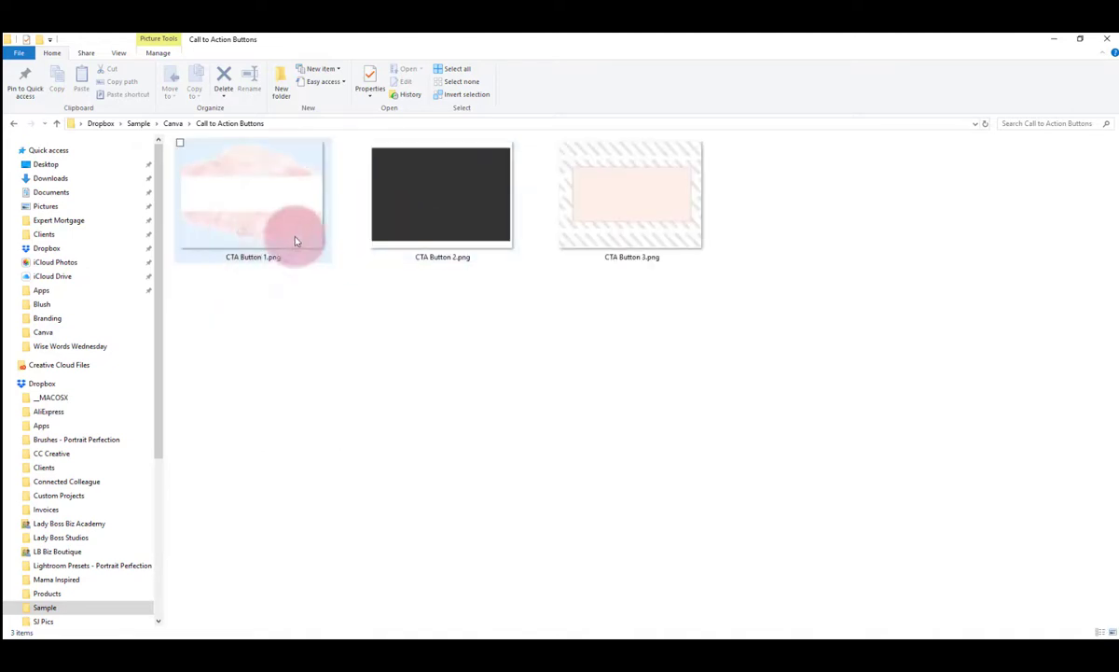
{"action": "left_click", "coordinate": [168, 128]}
{"action": "left_click", "coordinate": [209, 184]}
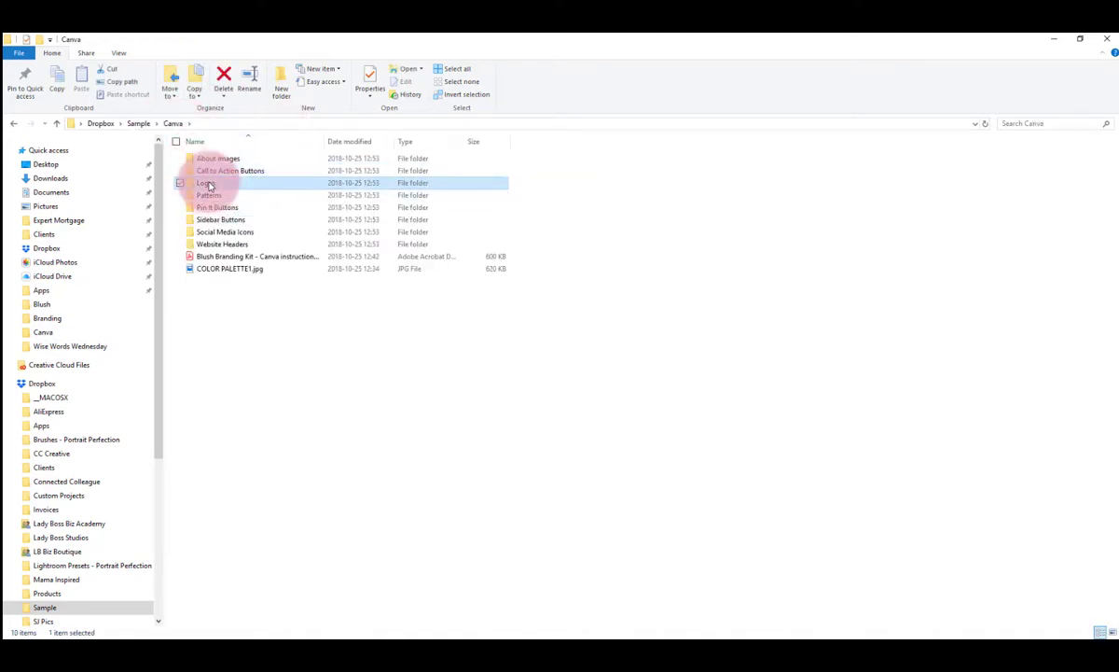
{"action": "double_click", "coordinate": [209, 185]}
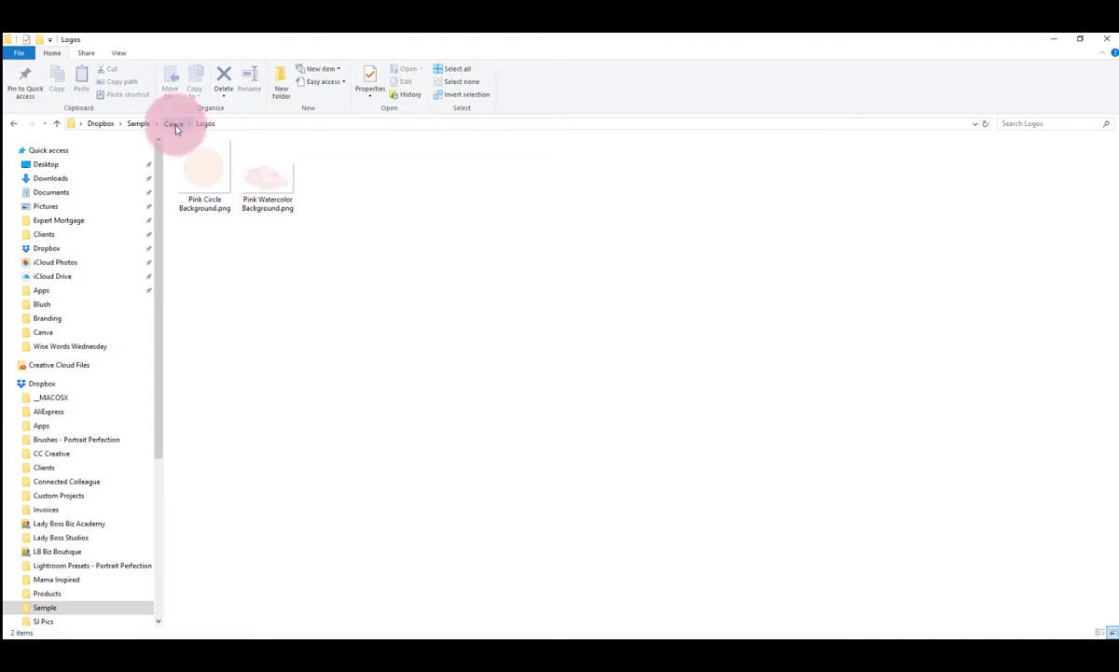